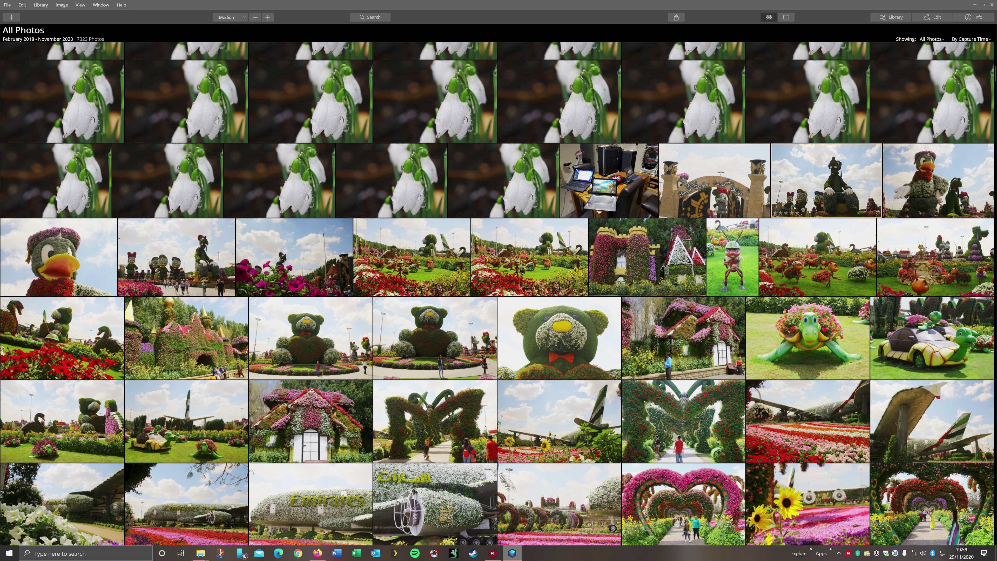
# - Open the photo of the seated green topiary figure from the gallery and view the available Luminar Looks collections
pyautogui.doubleClick(826, 180)
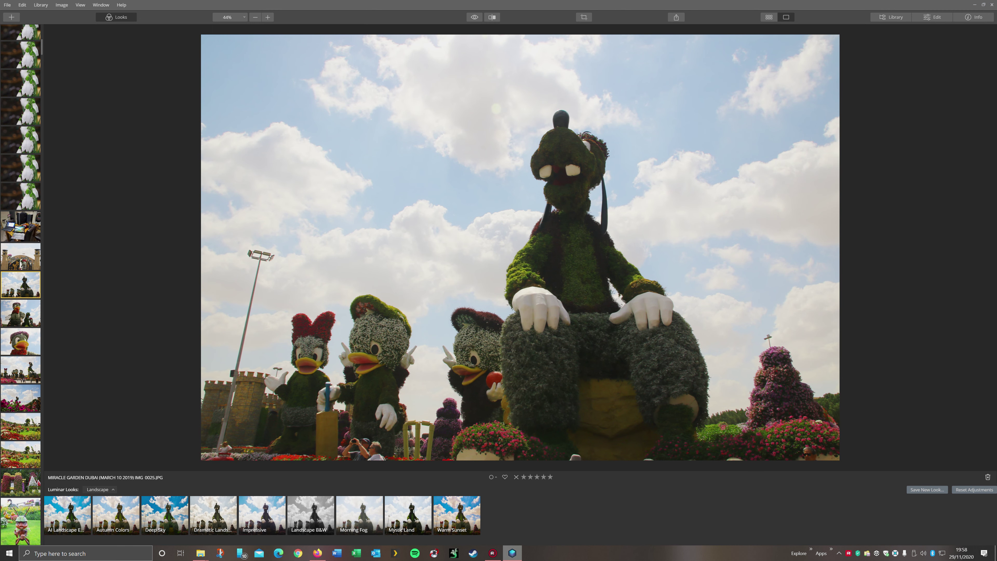
pyautogui.click(99, 489)
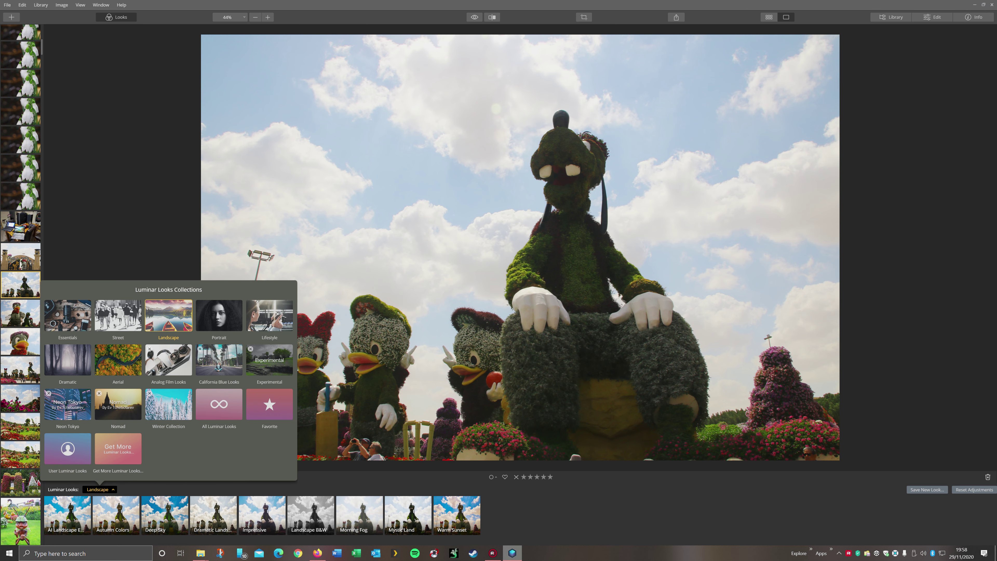
pyautogui.press('Escape')
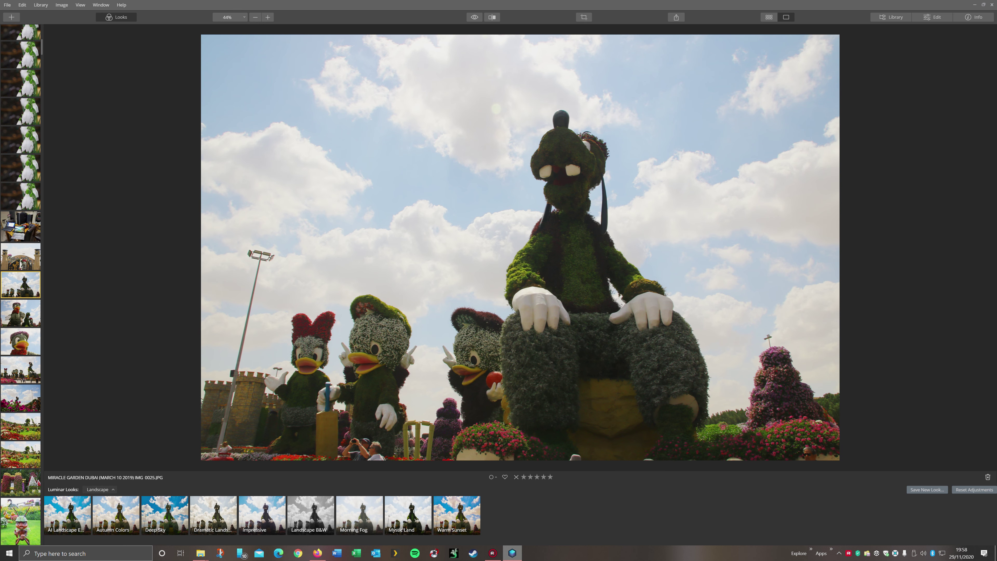
# - Apply the AI Landscape Enhancer look and compare the photo before and after, sweeping the divider across the image
pyautogui.click(67, 510)
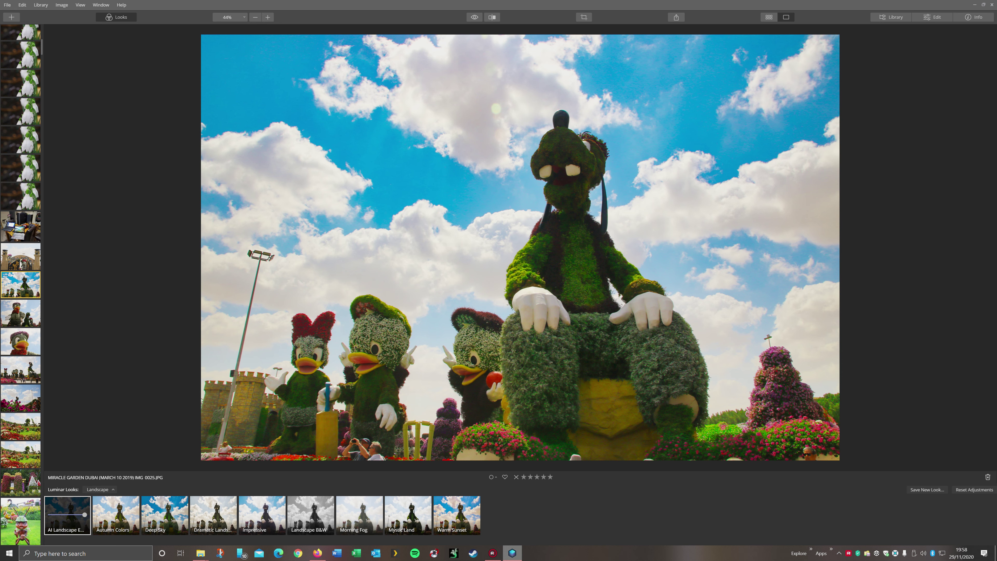
pyautogui.press(';')
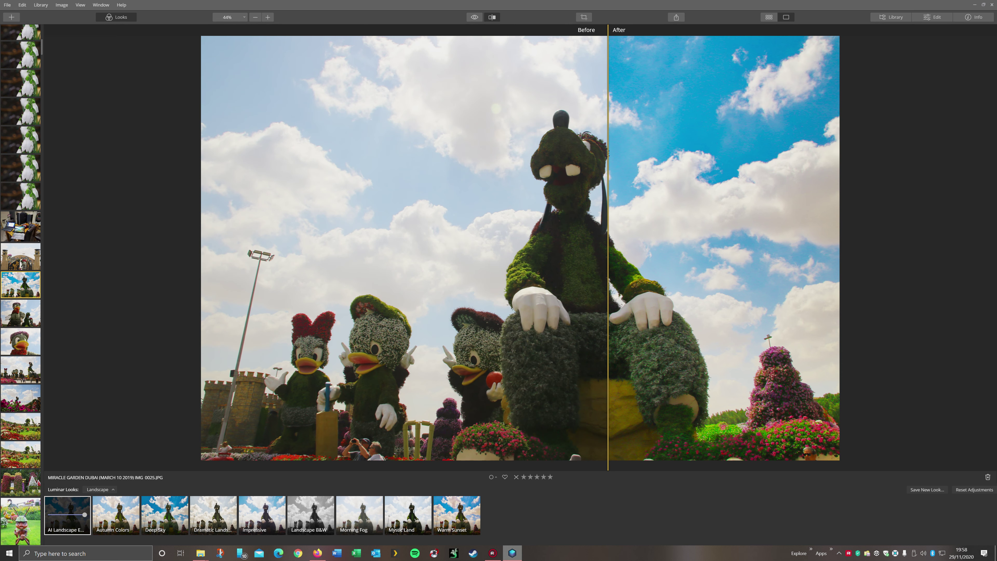
pyautogui.moveTo(608, 248); pyautogui.dragTo(358, 251)
pyautogui.click(491, 17)
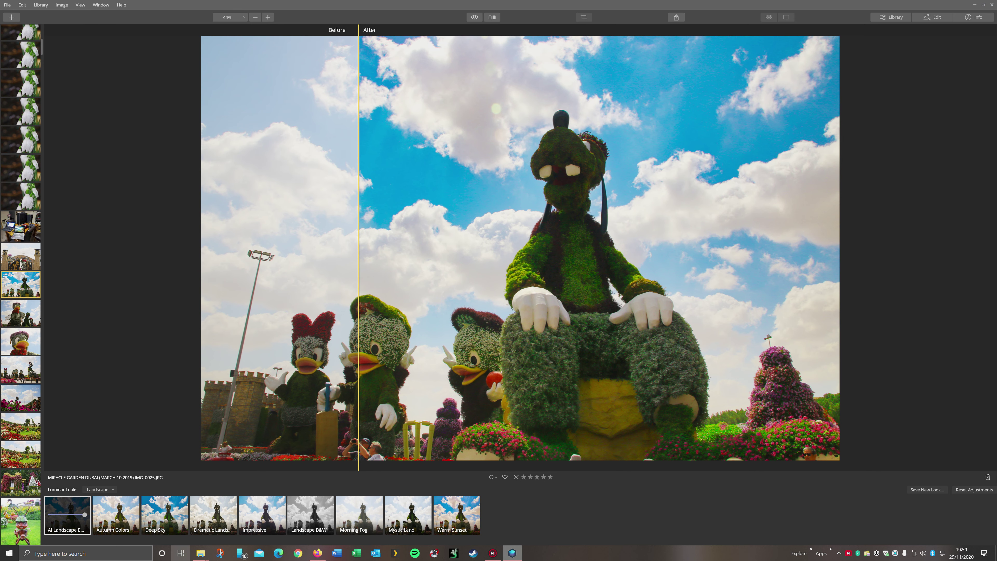
# - Try the Autumn Colors, Deep Sky and Dramatic Landscape looks on the photo
pyautogui.click(115, 514)
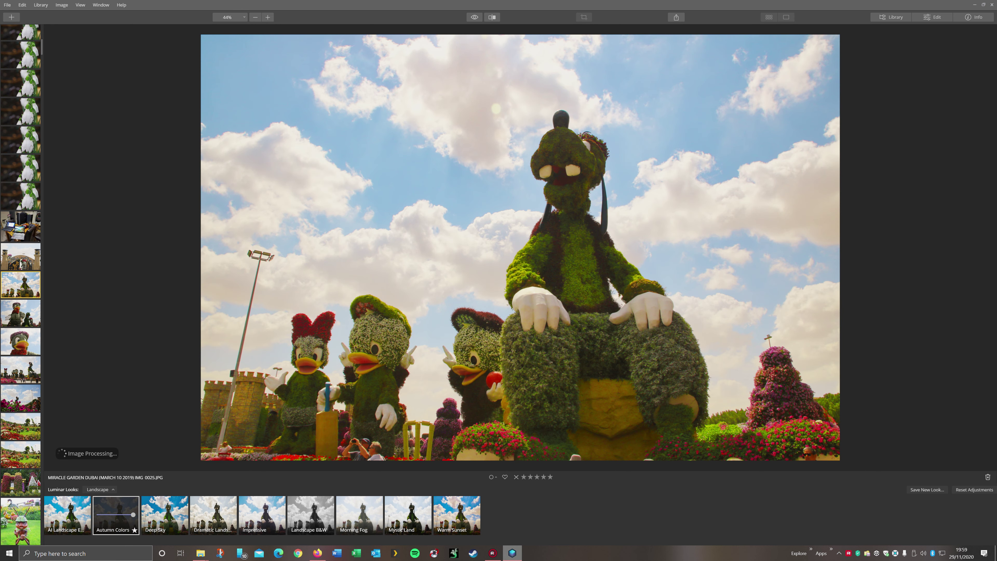
pyautogui.click(165, 515)
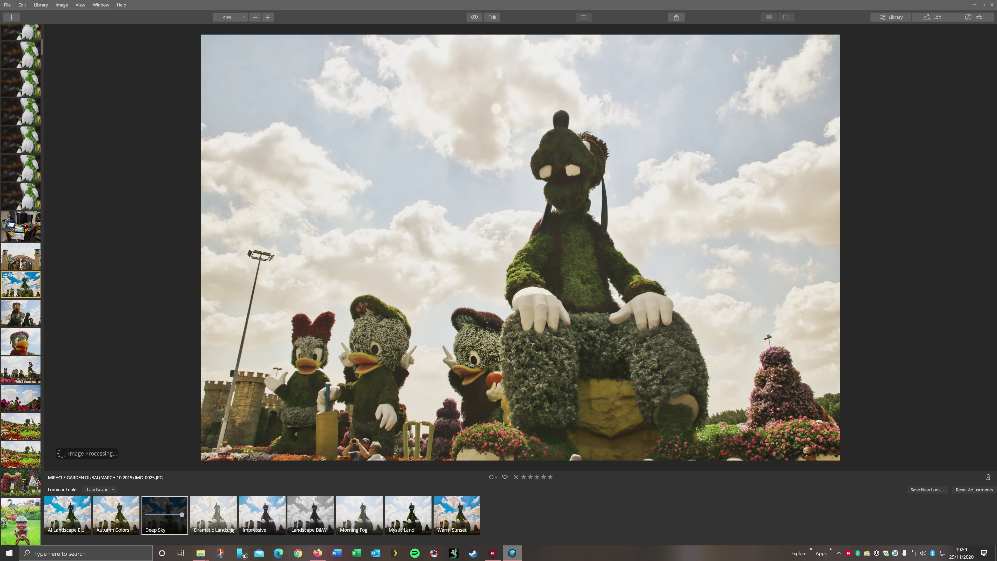
pyautogui.click(213, 514)
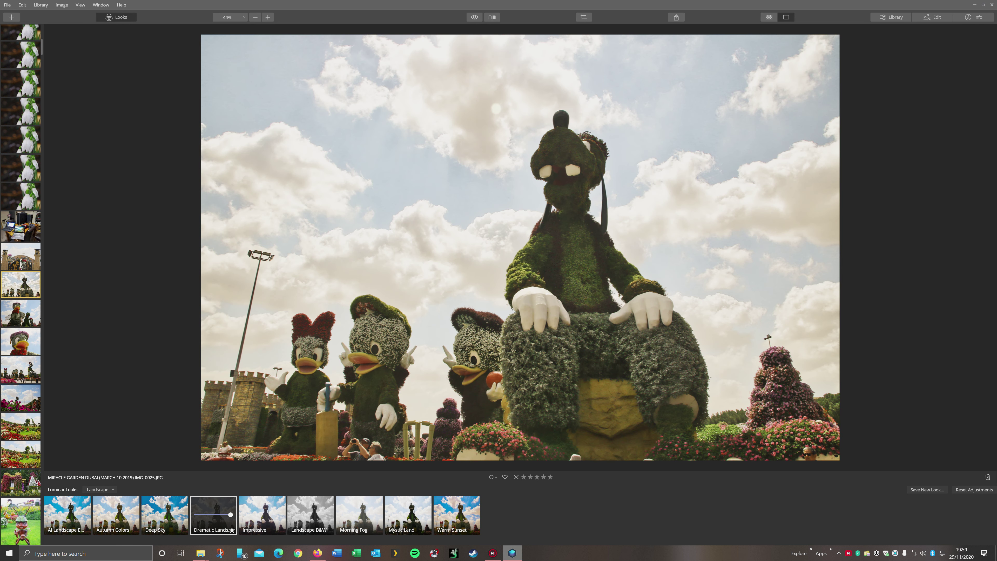
pyautogui.click(165, 514)
# - Switch to the Essentials looks collection and try the AI Image Enhancer and Contrast Enhancer looks
pyautogui.click(99, 489)
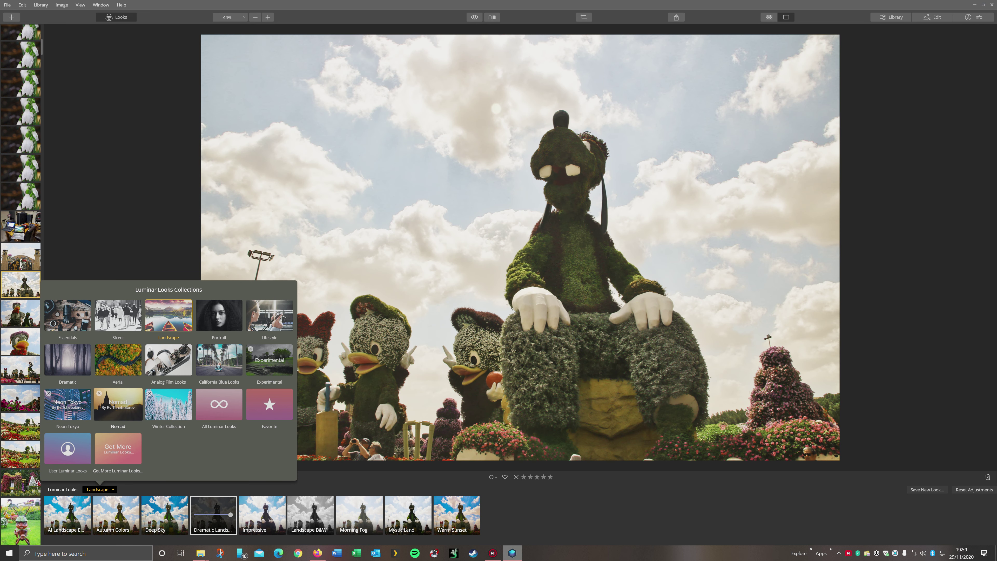
pyautogui.click(67, 316)
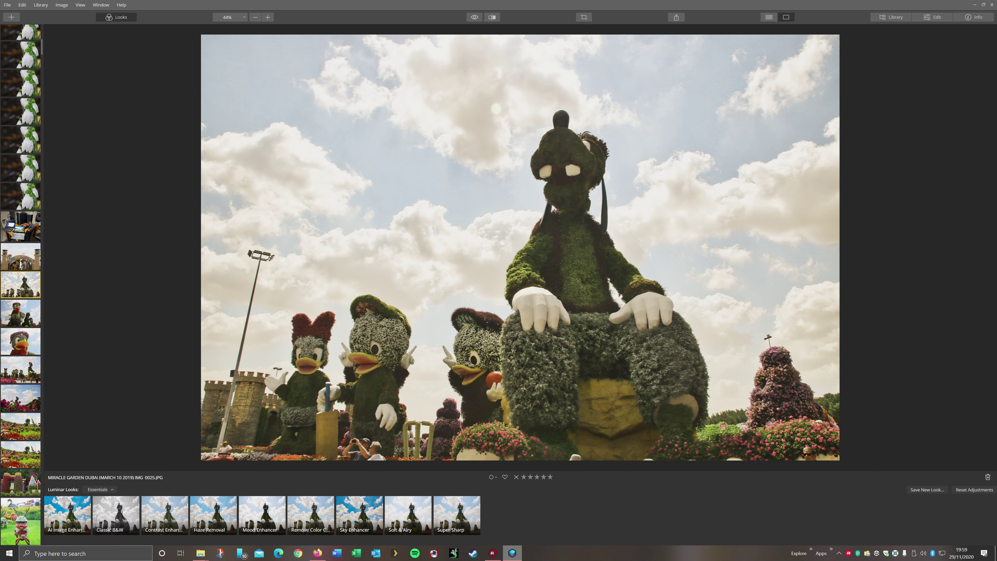
pyautogui.click(67, 514)
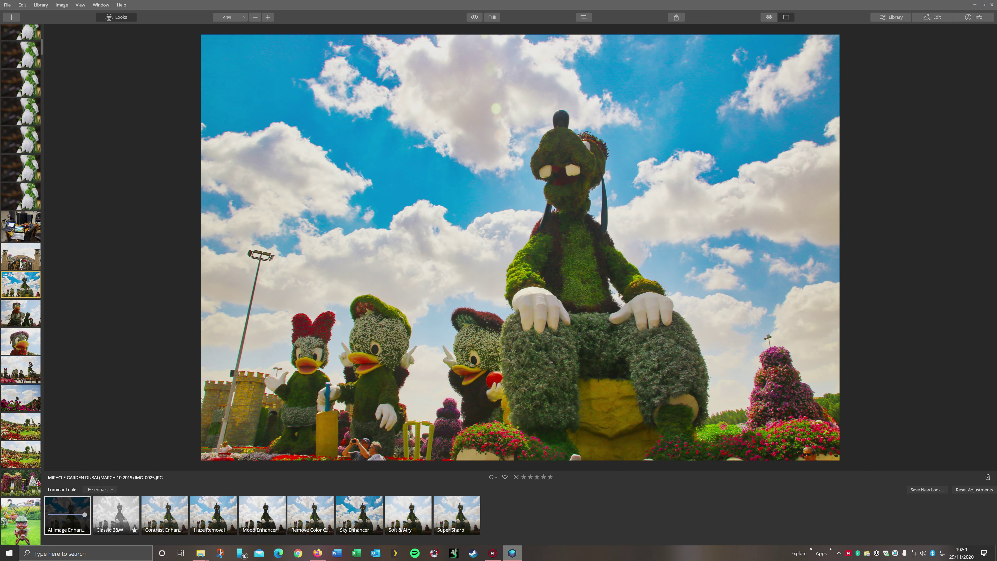
pyautogui.click(165, 514)
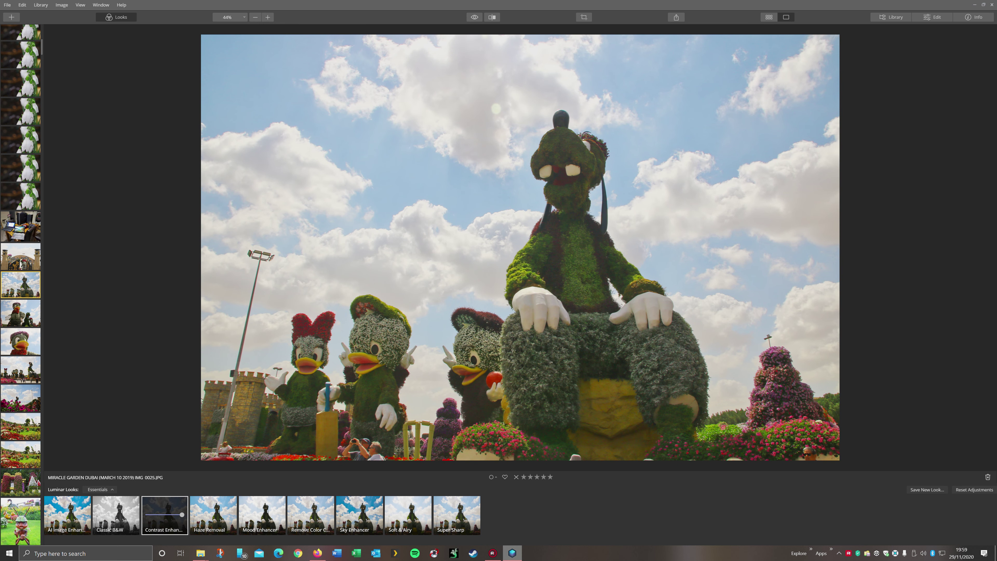
# - Switch to the Nomad looks collection and try its Nomad L1 Warm look on the photo
pyautogui.click(100, 490)
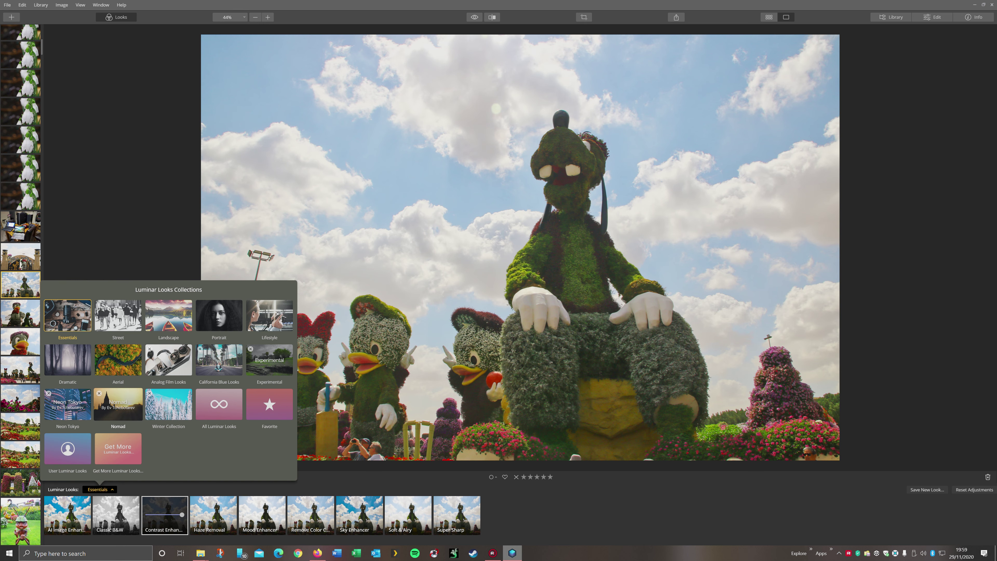
pyautogui.click(118, 404)
pyautogui.click(213, 515)
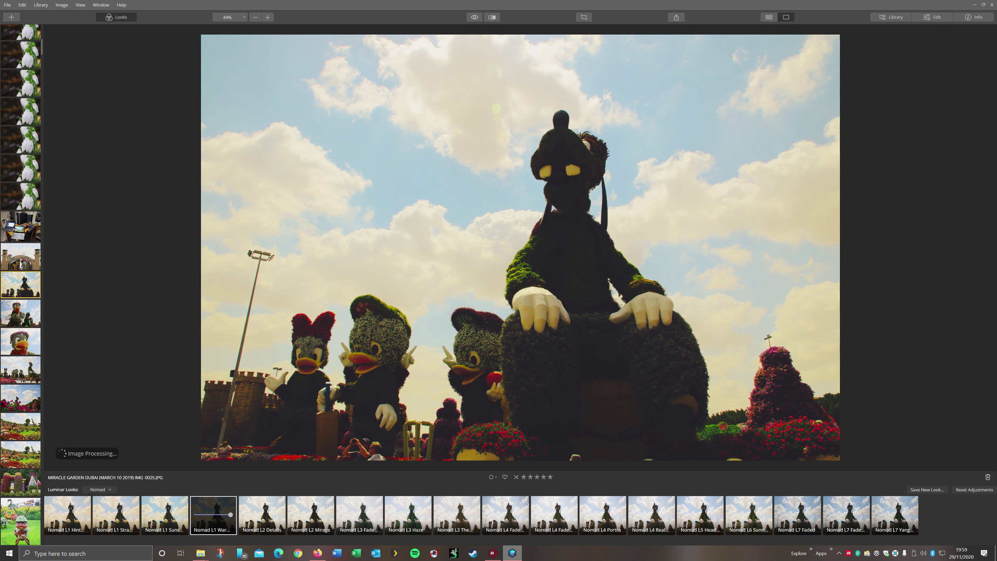
# - Return to the Landscape looks collection and try the AI Landscape Enhancer and Autumn Colors looks
pyautogui.click(99, 489)
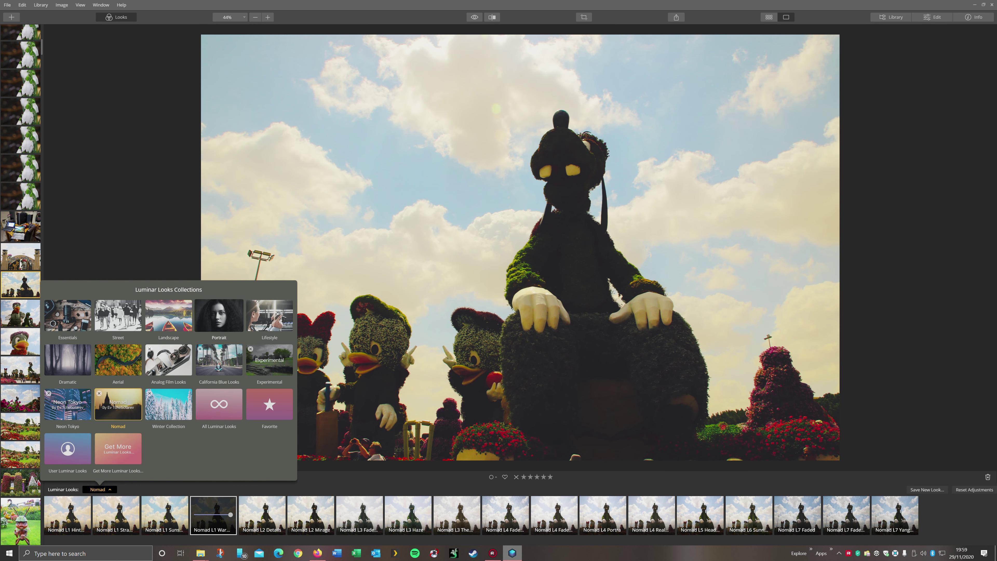
pyautogui.click(168, 315)
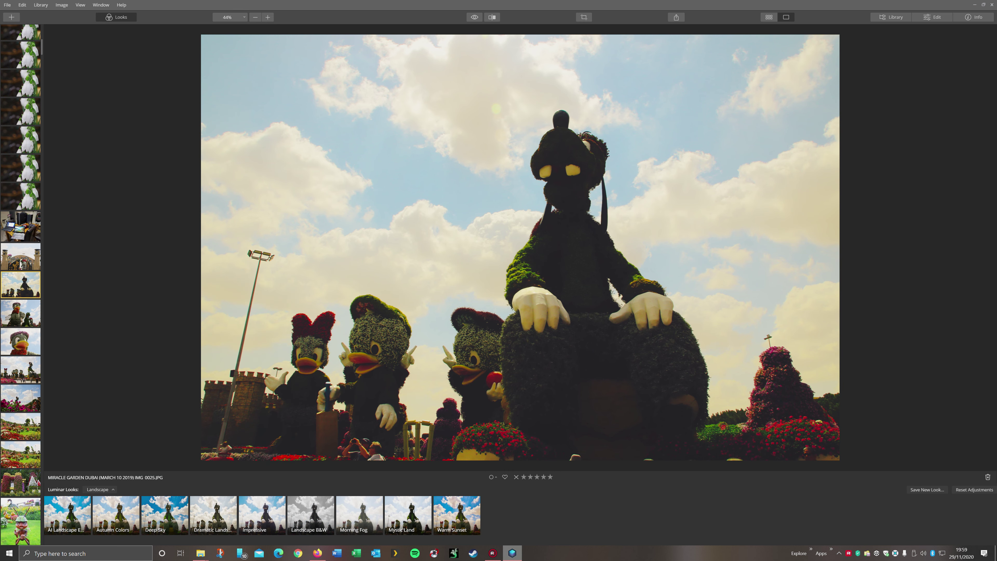
pyautogui.click(67, 515)
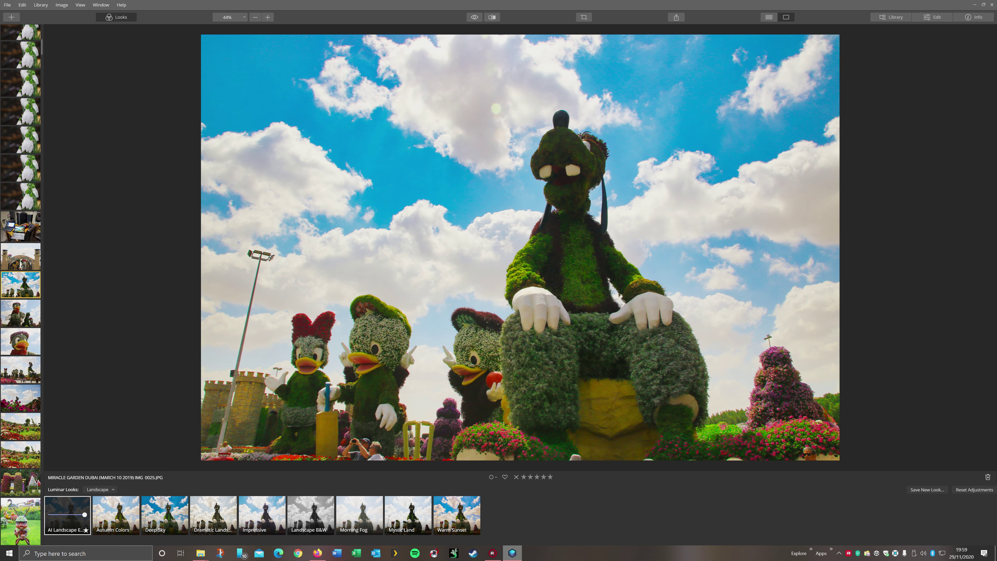
pyautogui.click(116, 514)
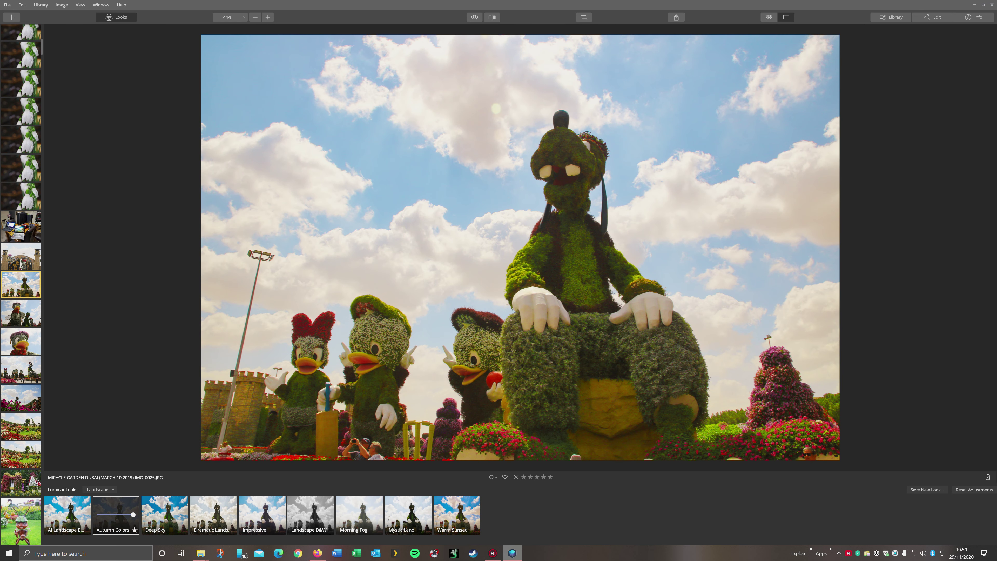
# - Apply the Deep Sky look and compare it with the original photo in the before/after split view
pyautogui.click(164, 514)
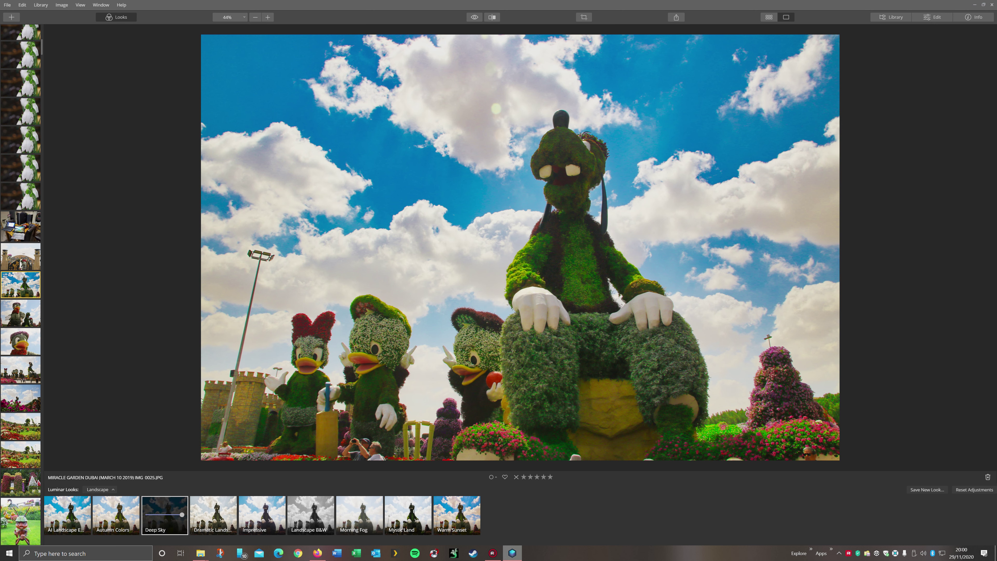
pyautogui.press(';')
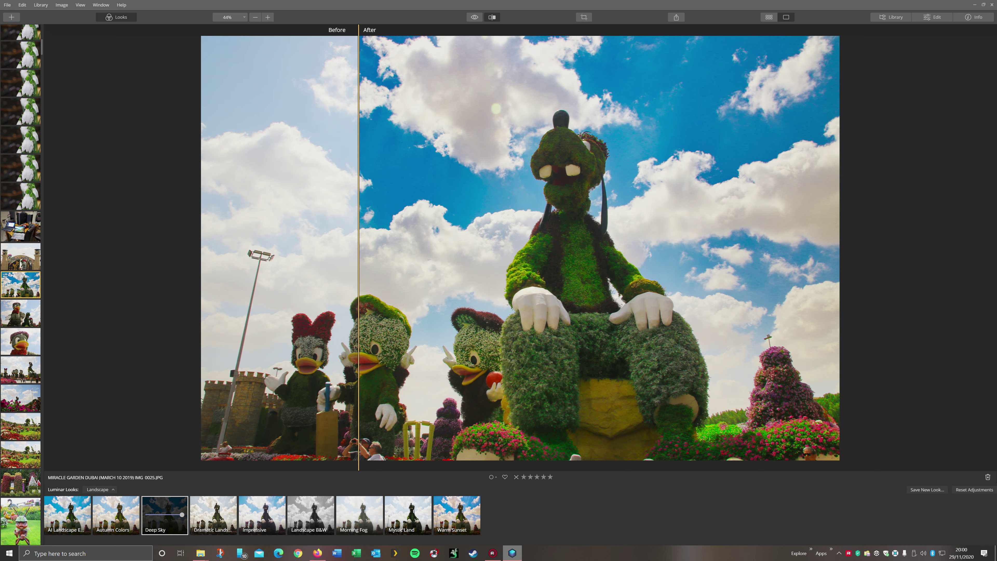
pyautogui.moveTo(358, 248)
pyautogui.mouseDown()
pyautogui.moveTo(799, 247)
pyautogui.moveTo(233, 251)
pyautogui.moveTo(801, 251)
pyautogui.moveTo(238, 251)
pyautogui.moveTo(657, 251)
pyautogui.moveTo(364, 251)
pyautogui.mouseUp()
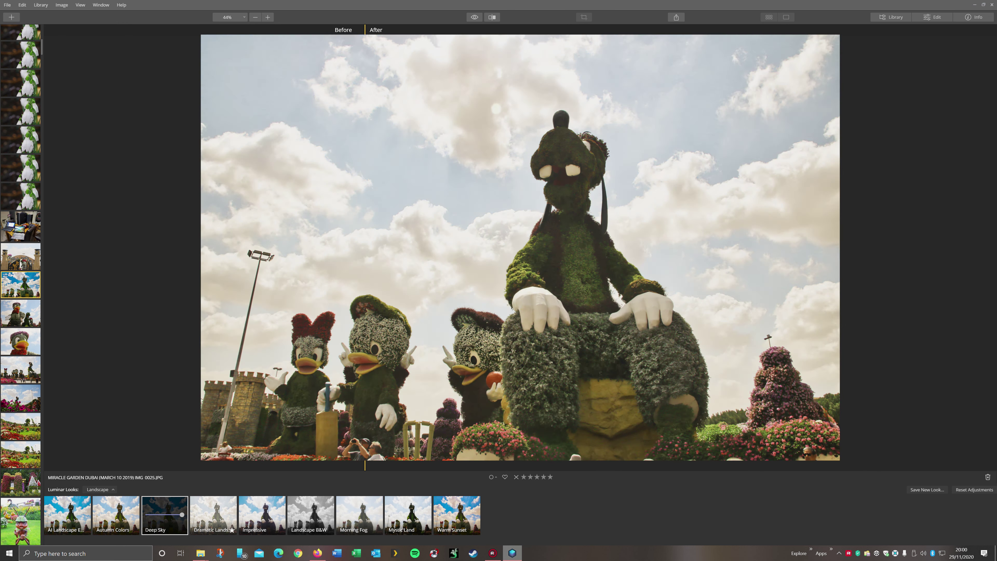
# - Apply the Dramatic Landscape look and compare it with the original photo in the before/after split view
pyautogui.click(213, 515)
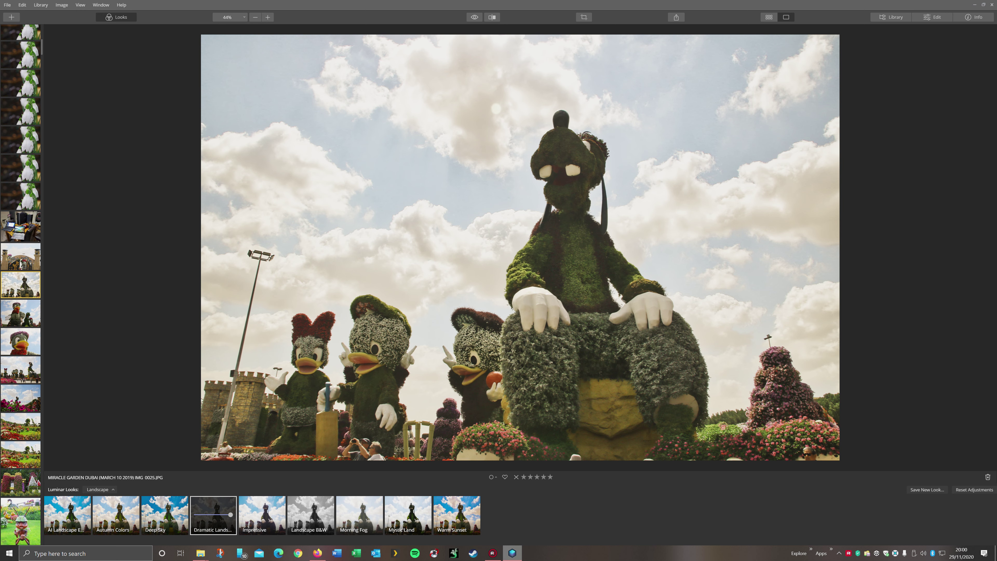
pyautogui.press(';')
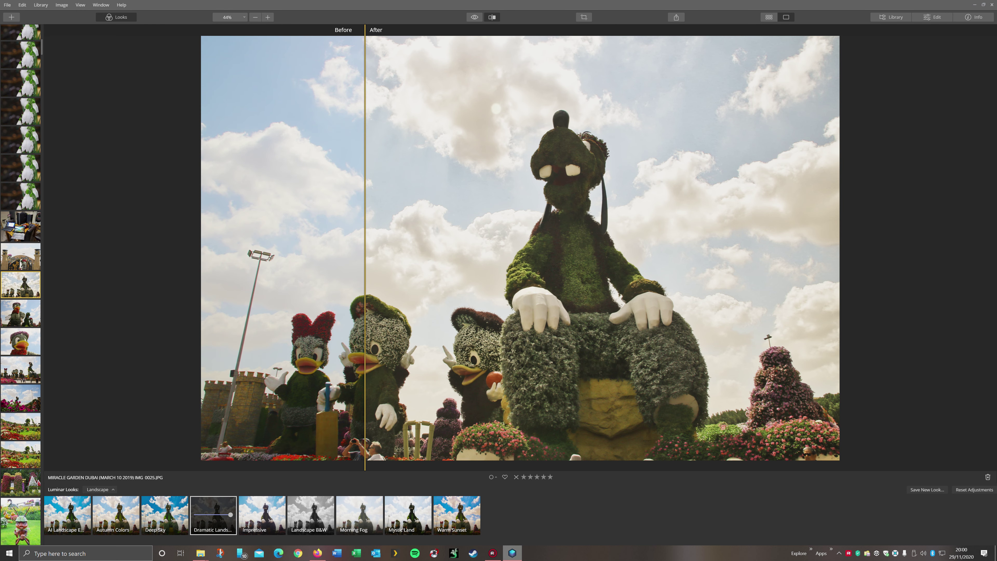
pyautogui.moveTo(365, 252); pyautogui.dragTo(328, 251)
# - Try the Impressive, Landscape B&W, Morning Fog, Mystic Land and Warm Sunset looks, ending with AI Landscape Enhancer
pyautogui.click(262, 515)
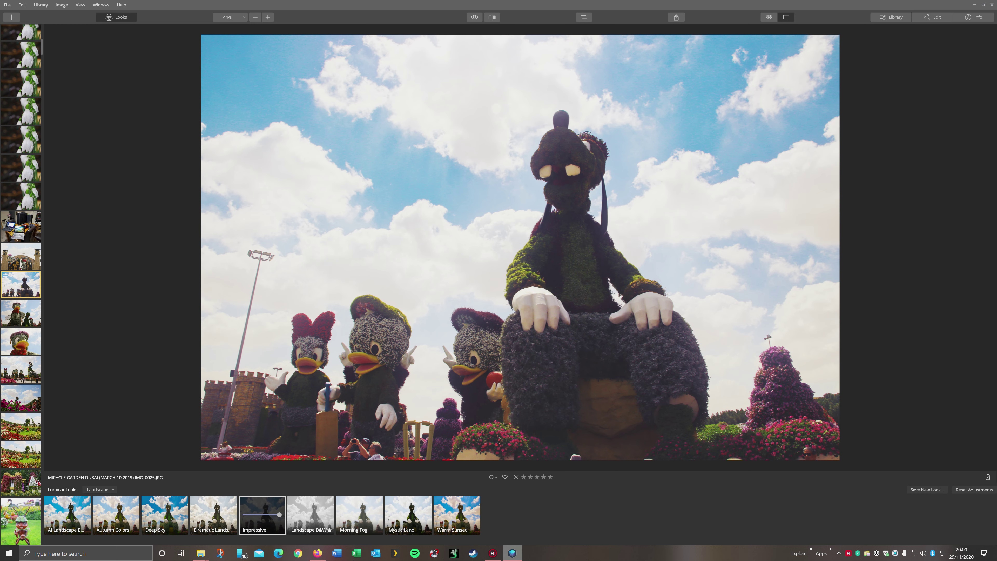
pyautogui.click(310, 514)
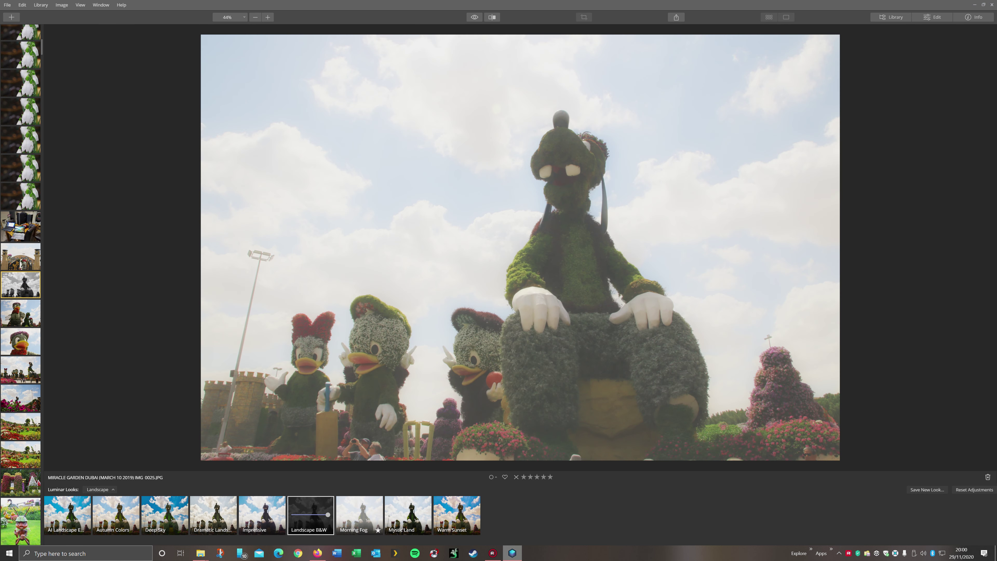
pyautogui.click(359, 514)
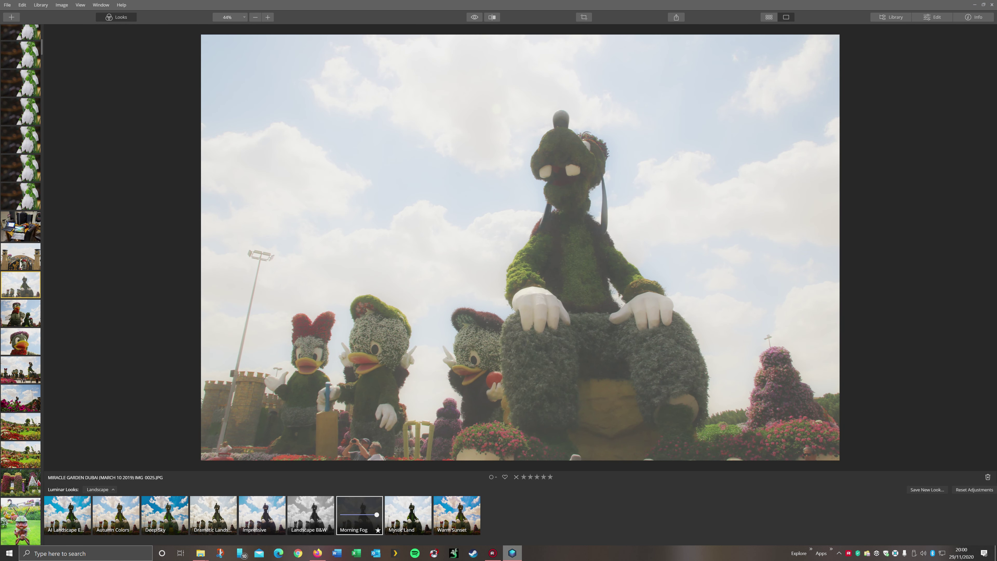
pyautogui.click(408, 515)
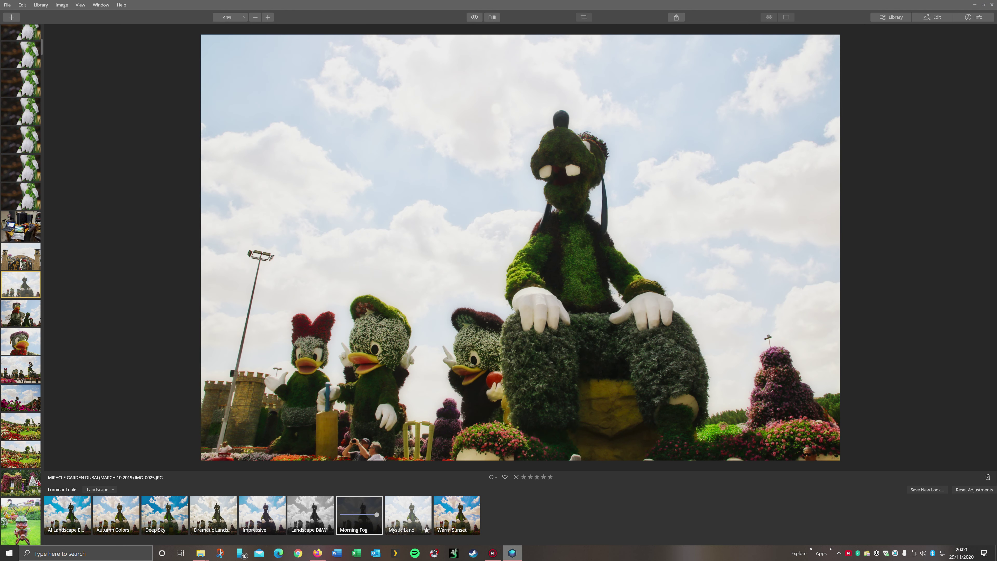
pyautogui.click(408, 514)
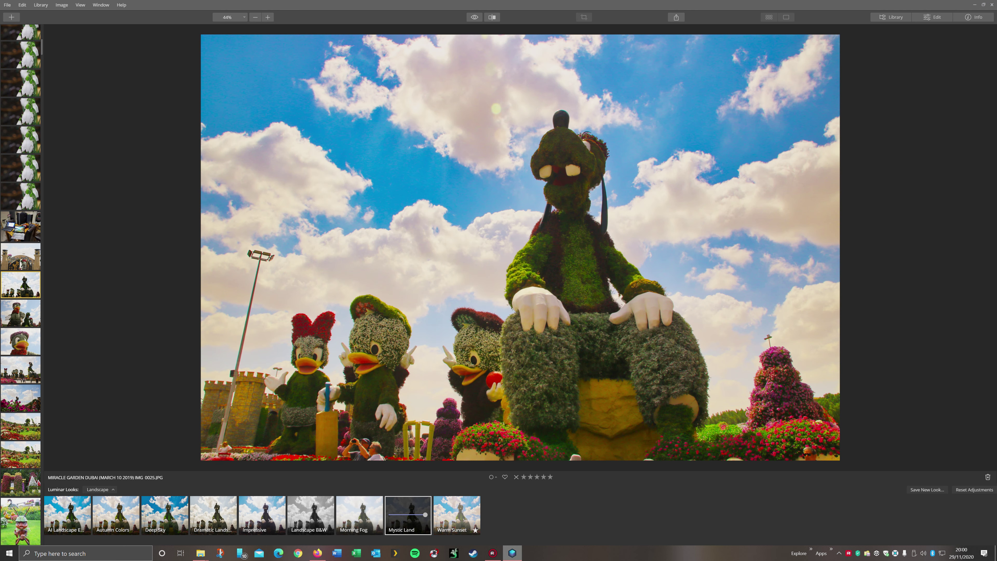
pyautogui.click(456, 515)
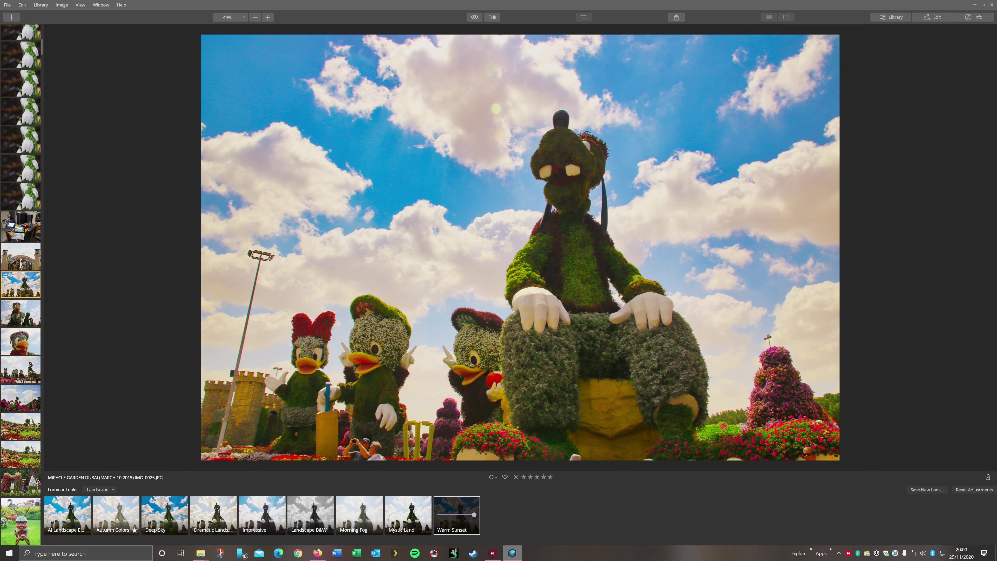
pyautogui.click(67, 514)
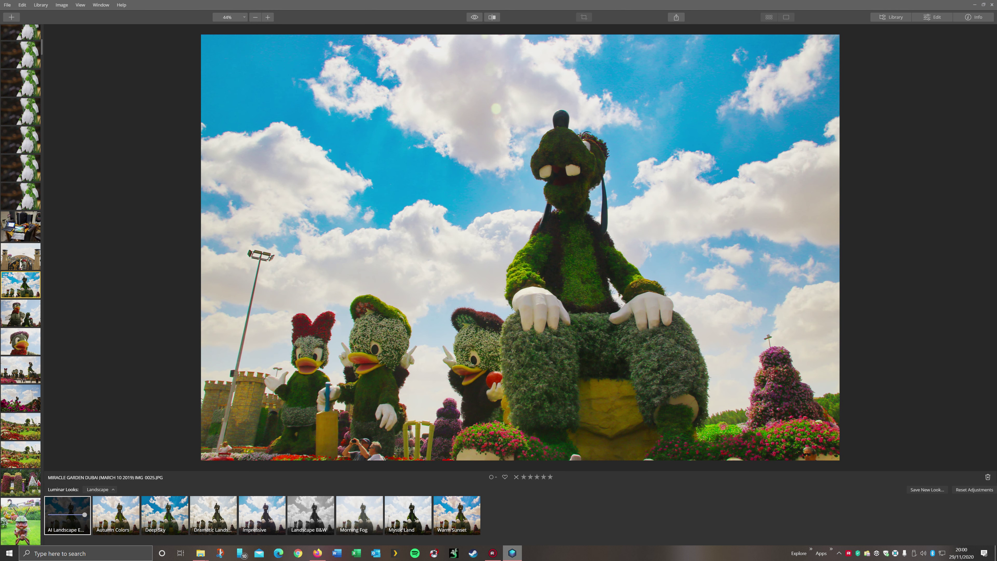
# - Reset the photo's adjustments and open its Canvas editing tools after viewing the layers
pyautogui.click(973, 490)
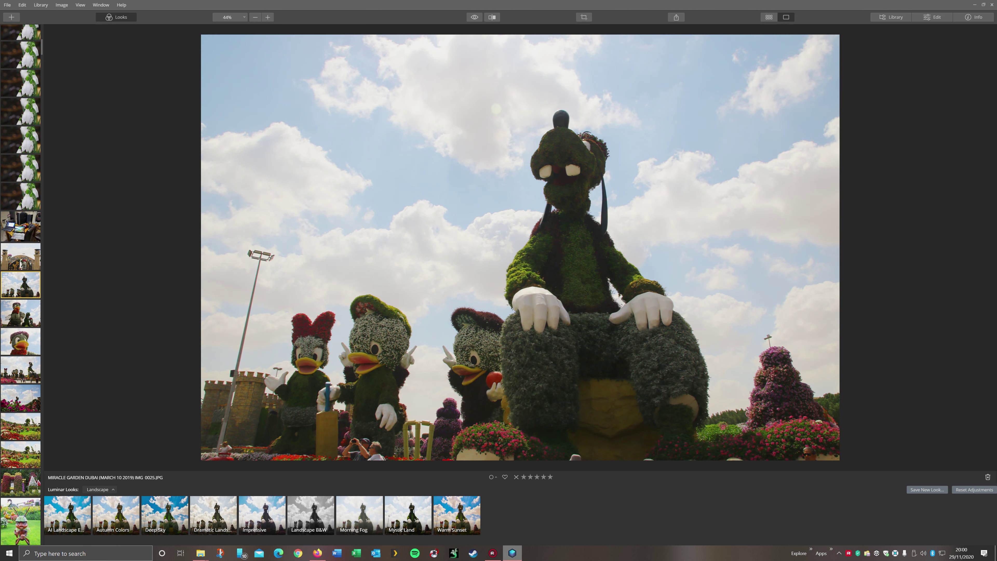
pyautogui.press('d')
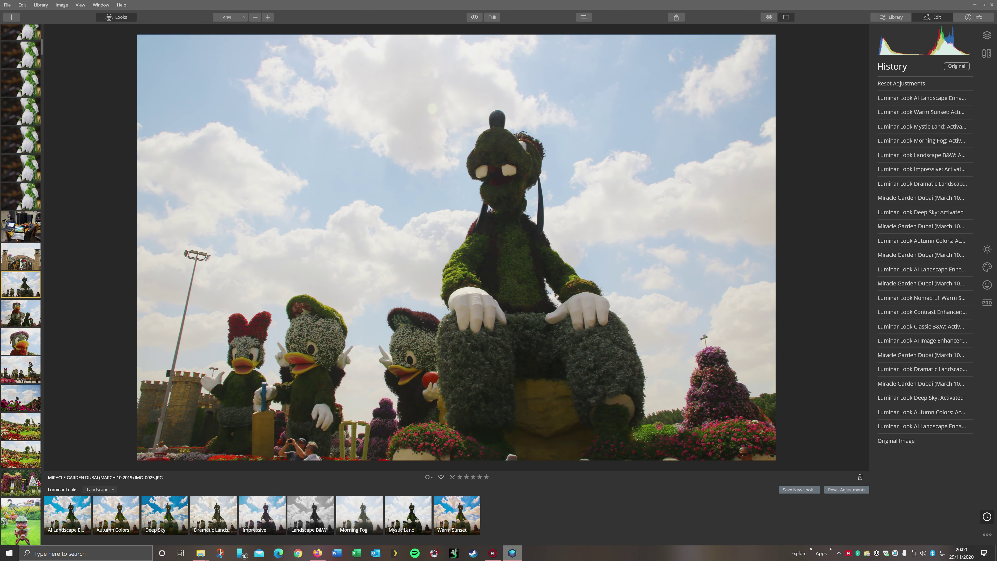
pyautogui.click(986, 35)
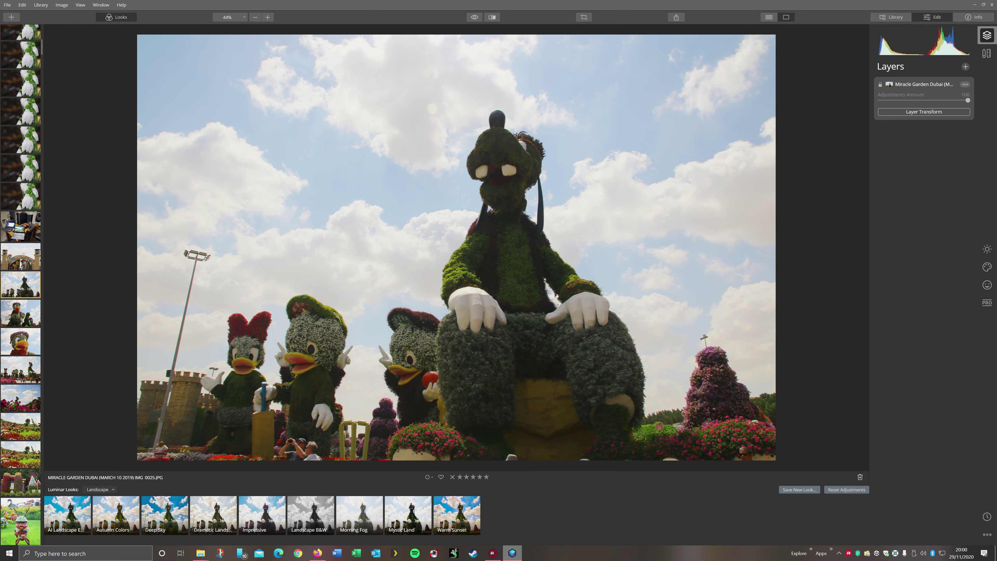
pyautogui.click(986, 53)
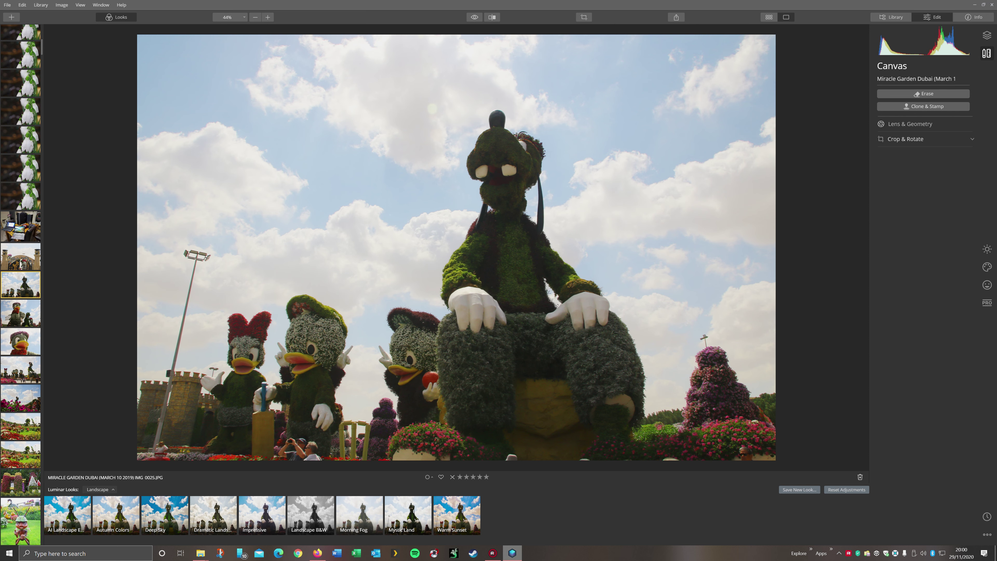
# - Apply the AI Landscape Enhancer look, then set AI Accent to 75 and AI Sky Enhancer to 42 in AI Enhance
pyautogui.click(987, 249)
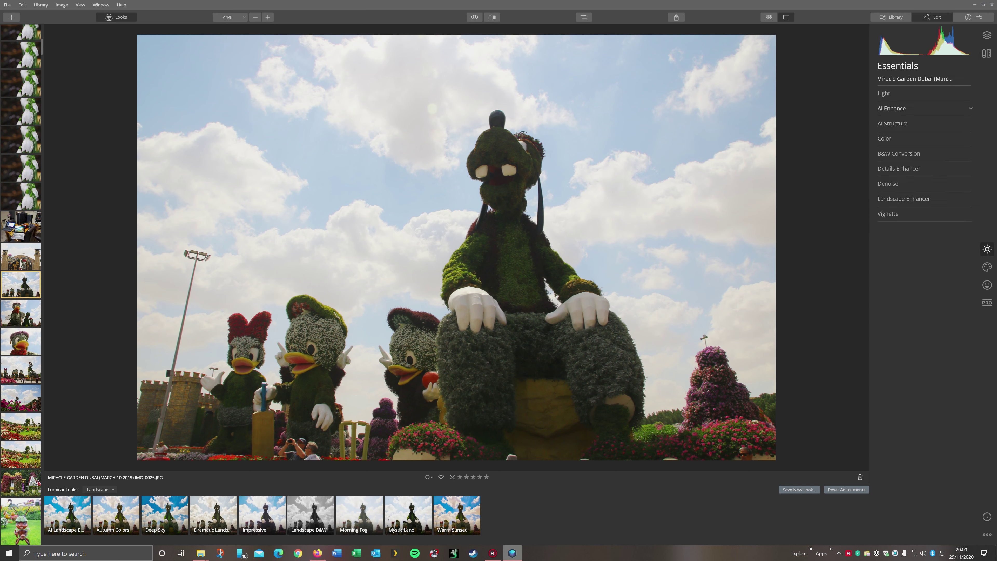
pyautogui.click(892, 123)
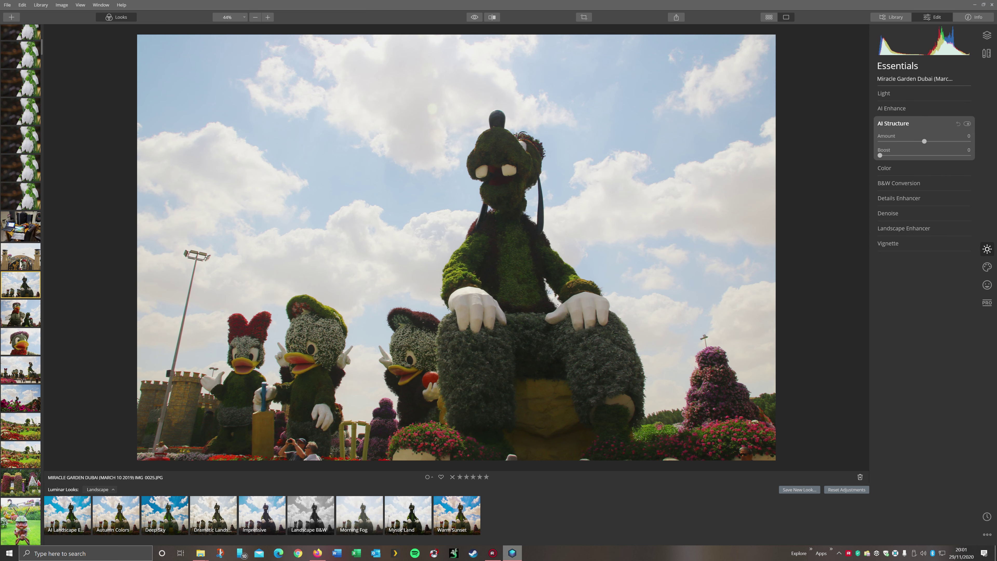
pyautogui.click(891, 108)
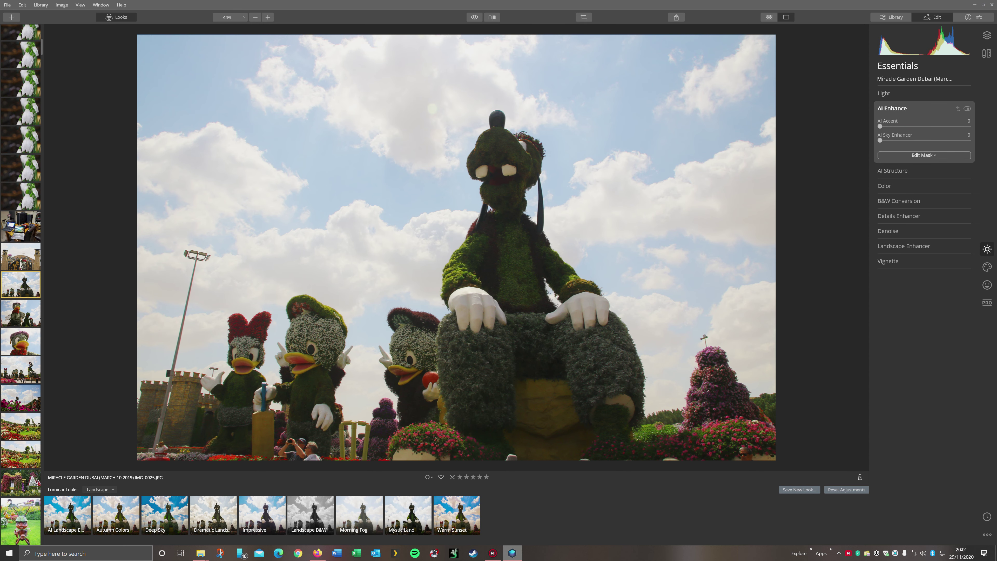
pyautogui.click(67, 510)
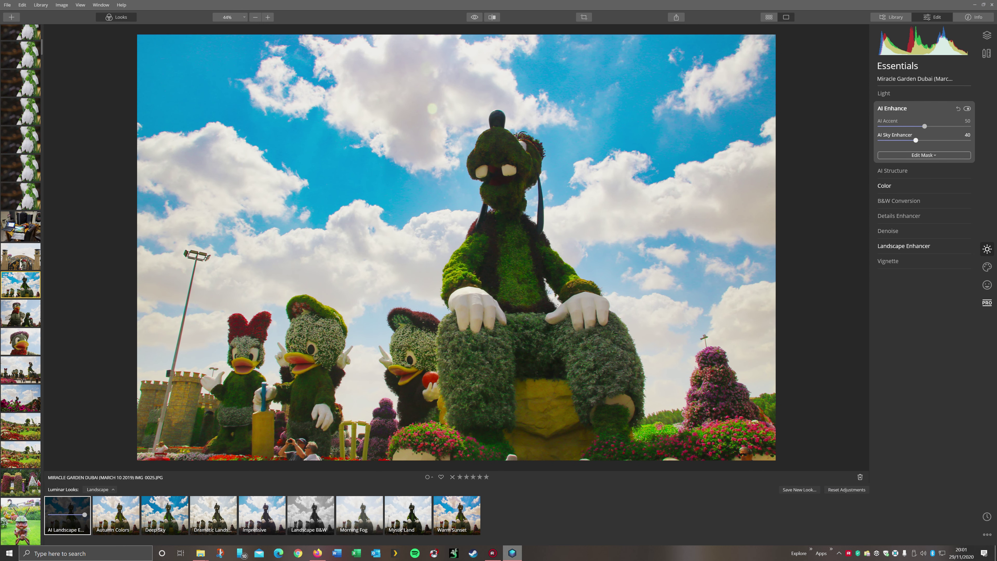
pyautogui.moveTo(915, 140); pyautogui.dragTo(946, 126)
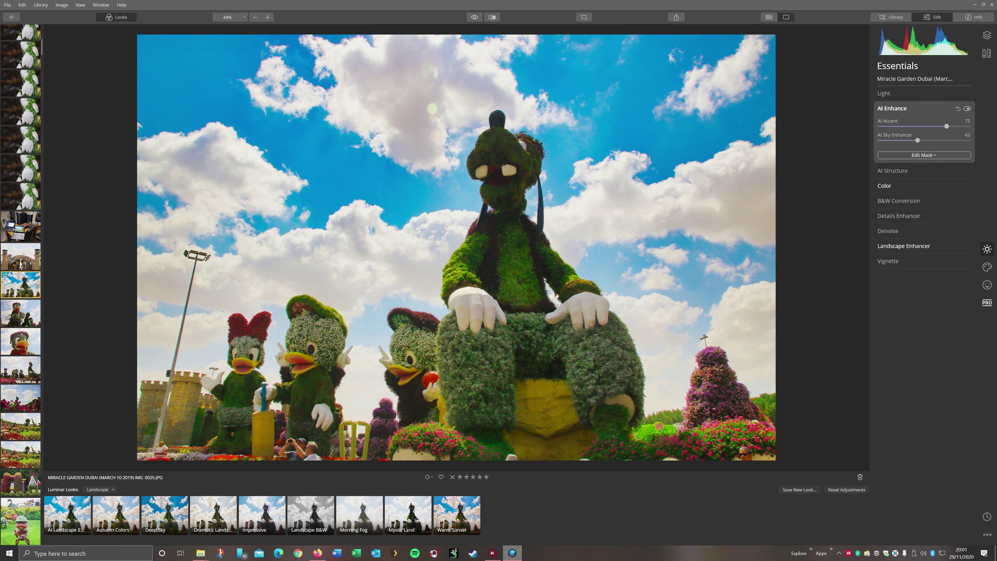
# - Compare the enhanced photo with the original in the before/after split view, moving the divider to the lamp post, and view the AI Structure settings
pyautogui.press(';')
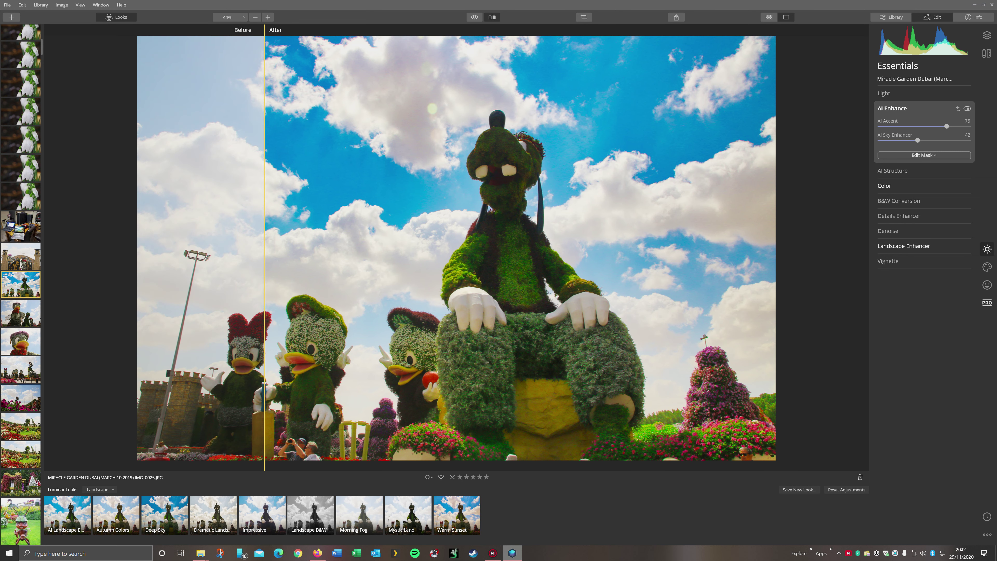
pyautogui.moveTo(264, 235); pyautogui.dragTo(204, 236)
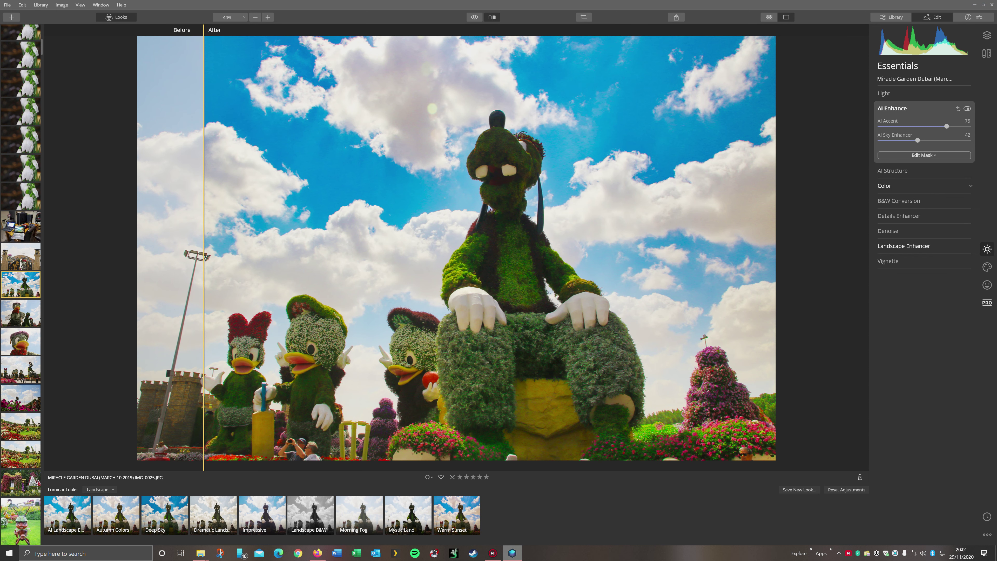
pyautogui.click(891, 170)
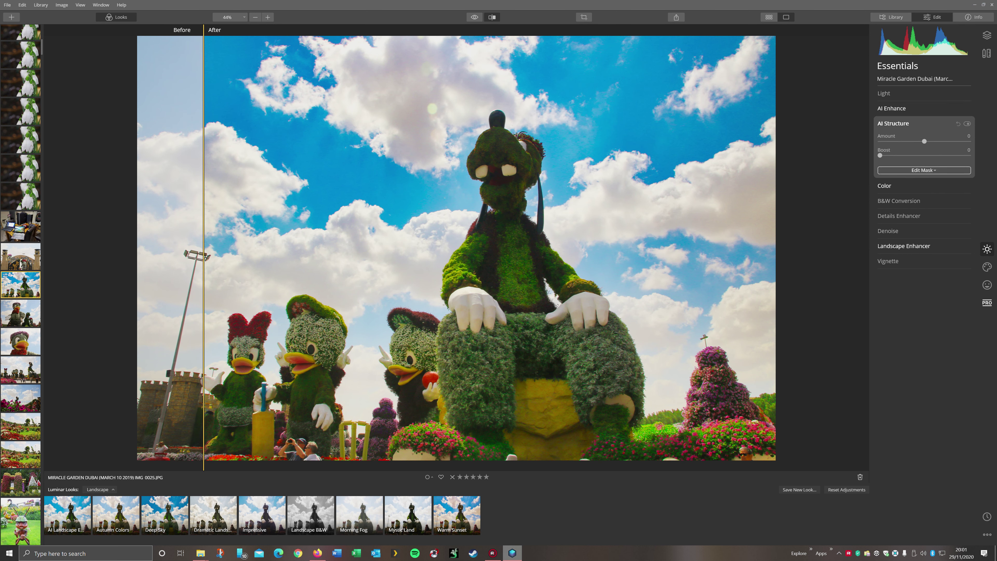
# - Open the Creative AI Sky Replacement tool, look through its available skies, and undo the photo's look and enhancements
pyautogui.click(986, 267)
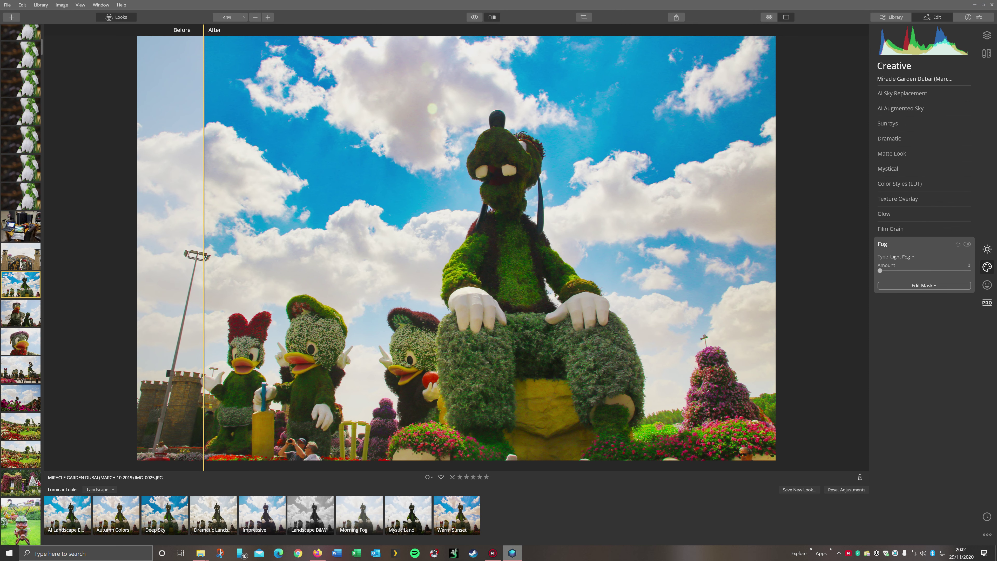
pyautogui.click(902, 93)
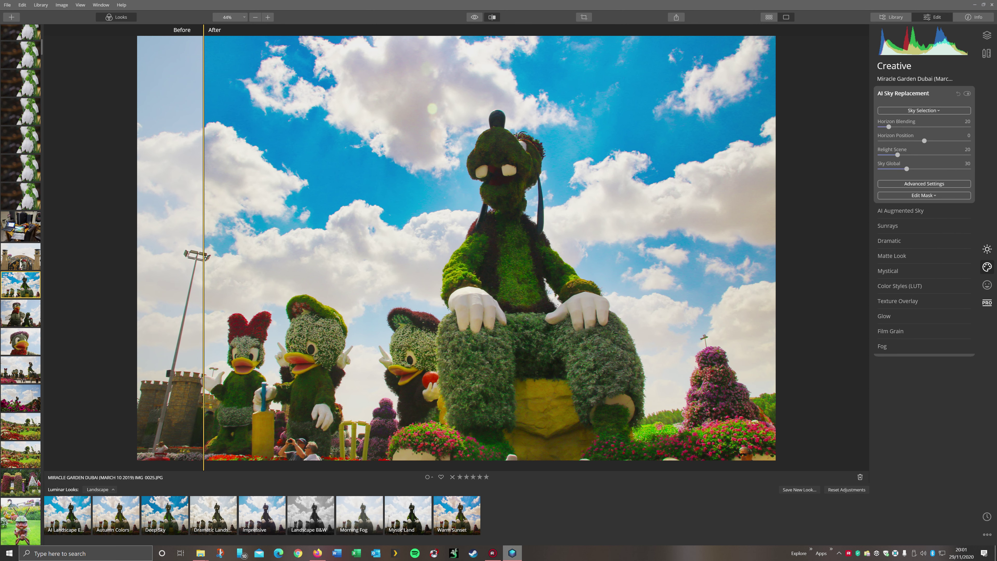
pyautogui.click(923, 110)
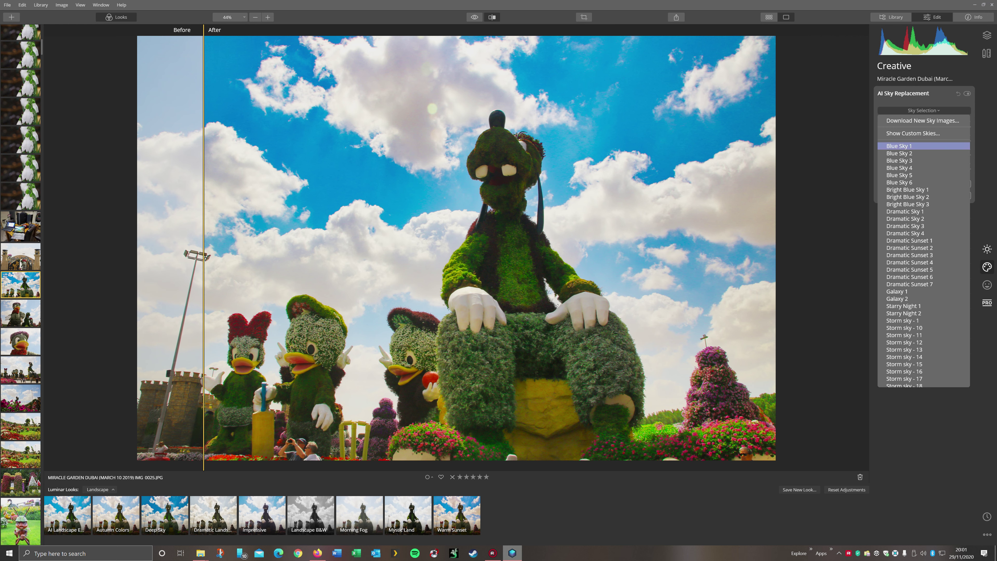
pyautogui.press('Escape')
pyautogui.hotkey('ctrl', 'z')
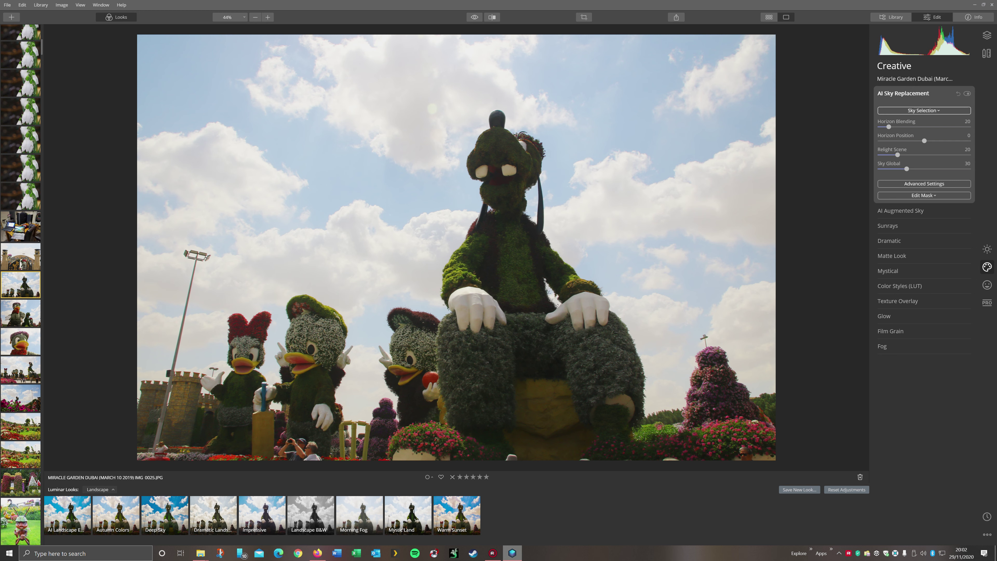
# - Try the Blue Sky 1 and Bright Blue Sky 1 replacement skies and check how each blends around the figures
pyautogui.click(924, 110)
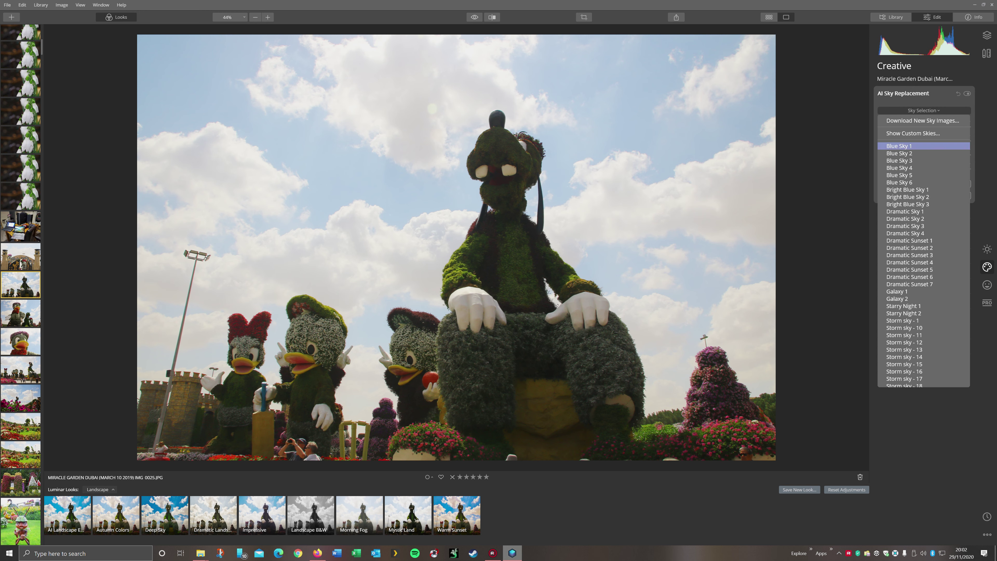
pyautogui.click(902, 145)
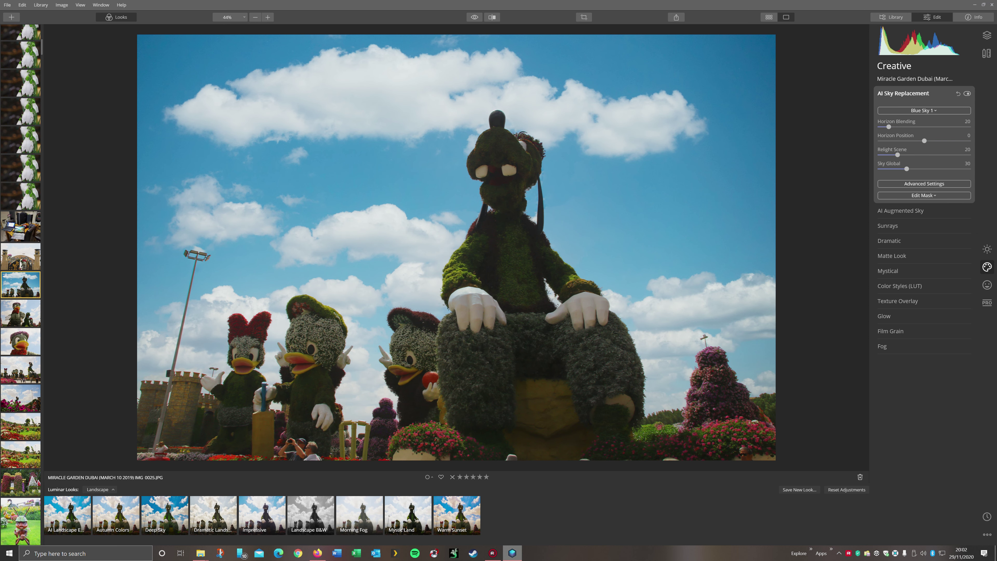
pyautogui.scroll(2, 549, 310)
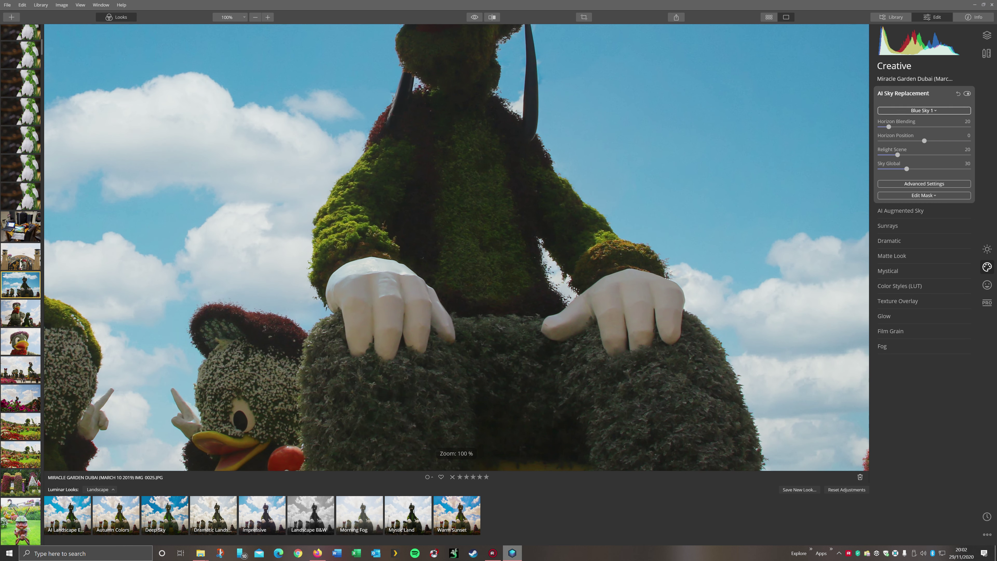
pyautogui.click(924, 110)
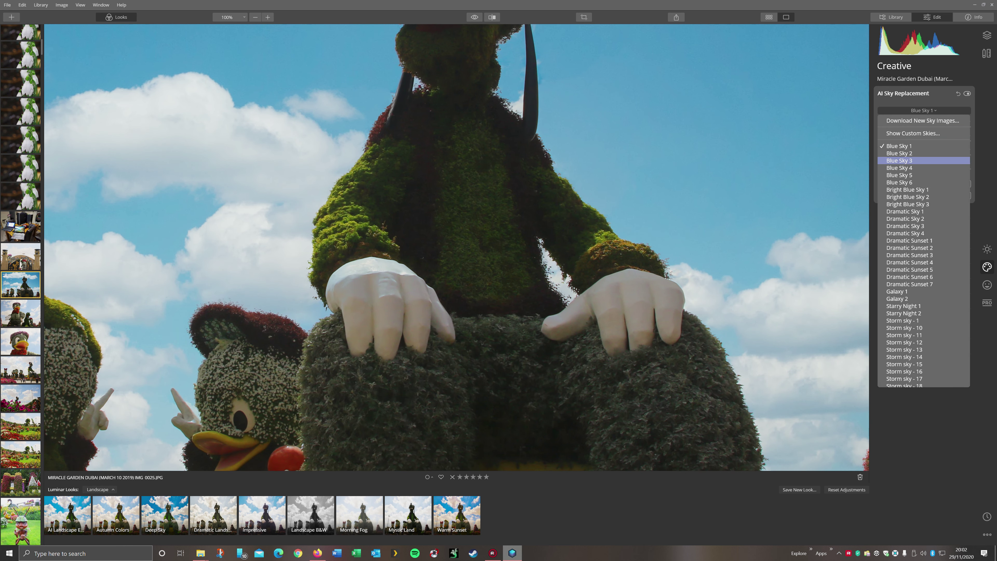
pyautogui.click(908, 189)
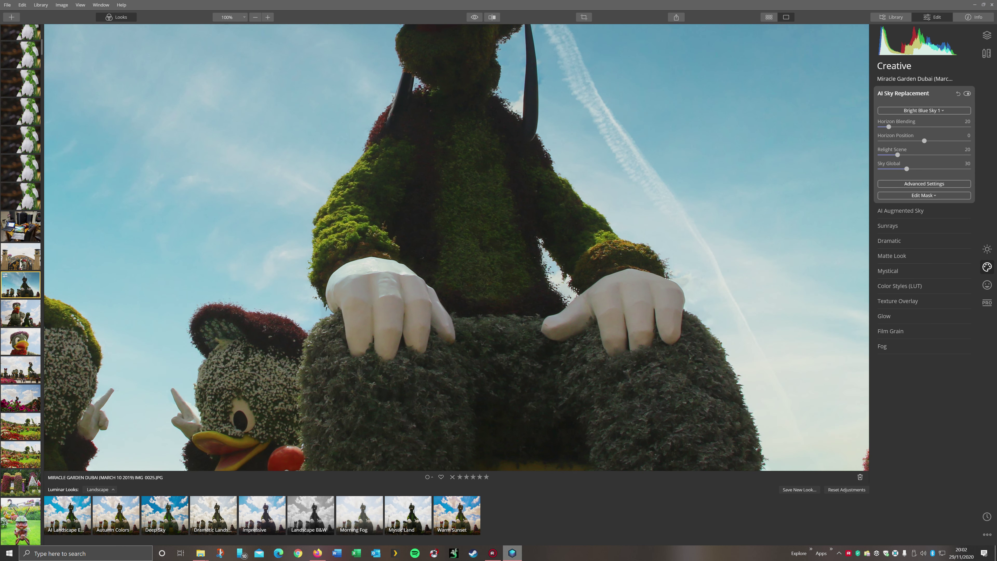
pyautogui.scroll(-5, 456, 247)
pyautogui.scroll(1, 456, 248)
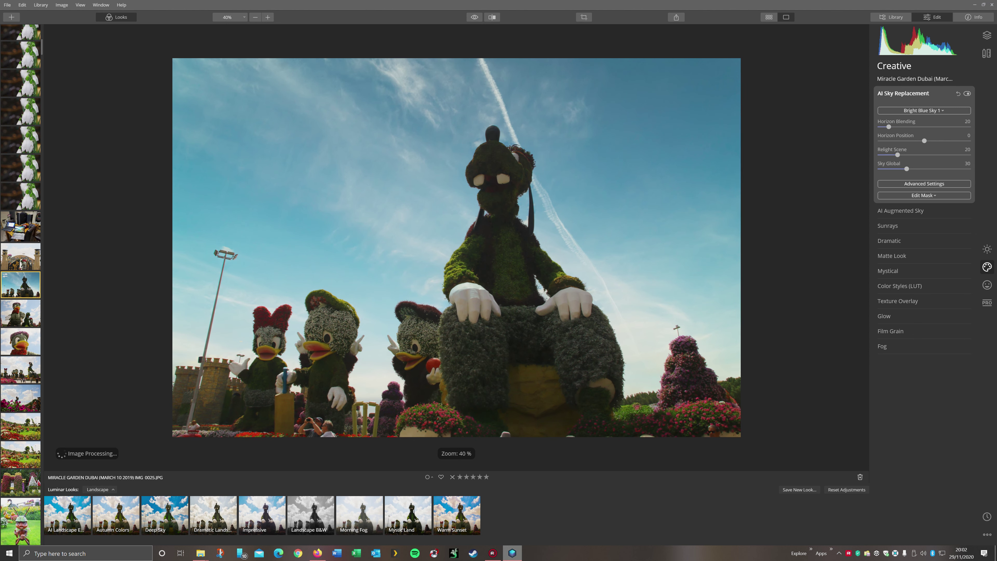
# - Try the Dramatic Sky 1 replacement sky, followed by Dramatic Sky 3
pyautogui.click(924, 110)
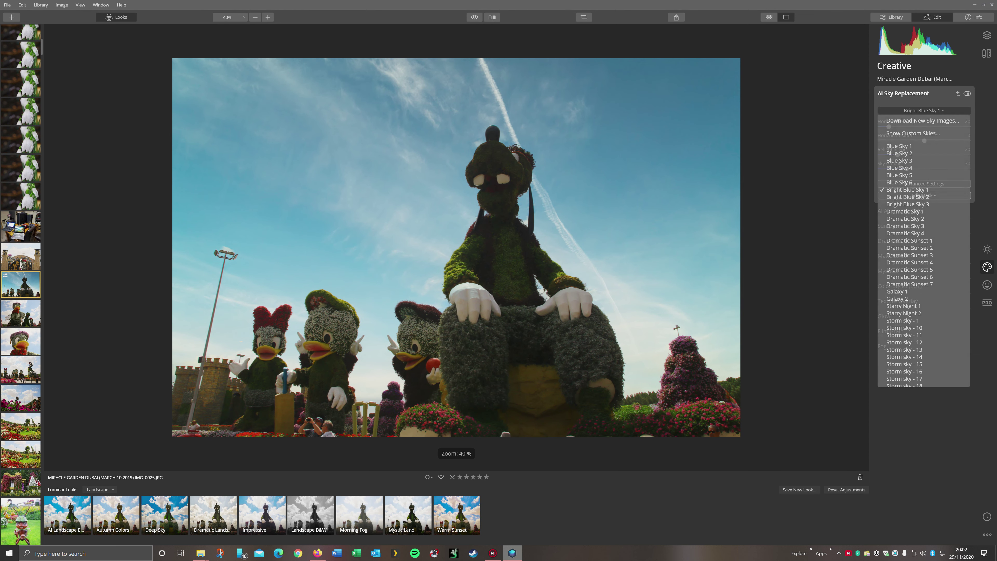
pyautogui.click(905, 211)
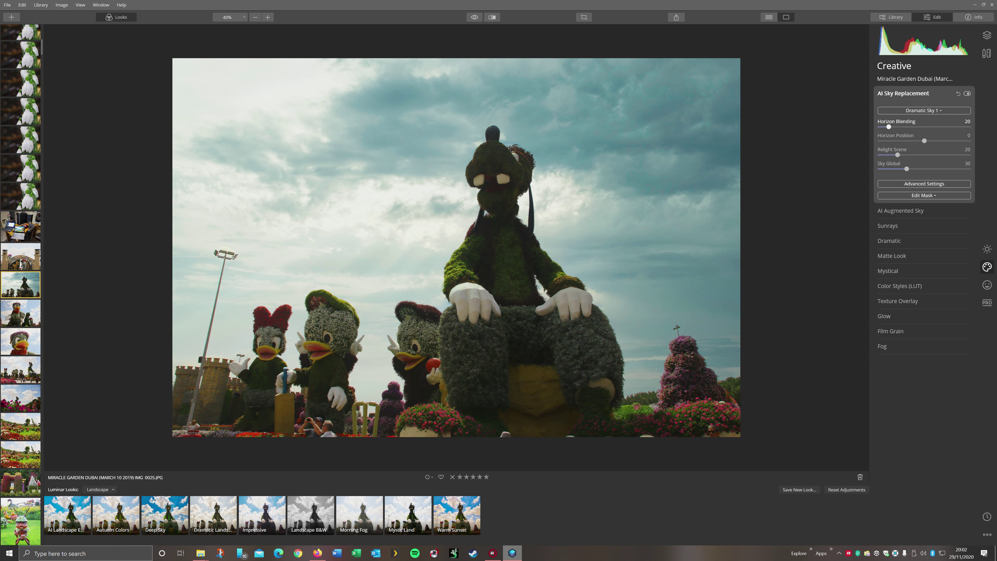
pyautogui.click(924, 110)
pyautogui.click(902, 226)
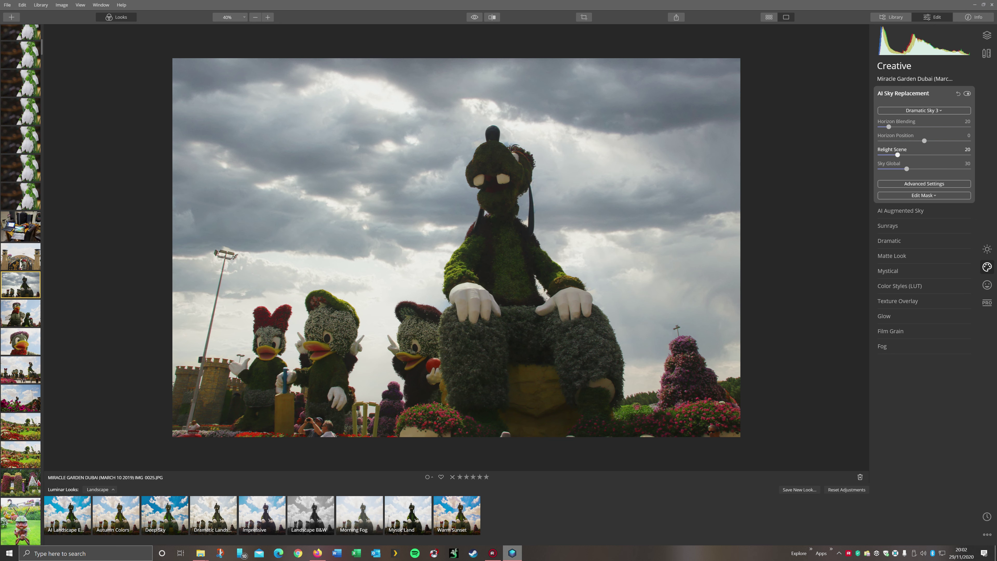
# - Try Horizon Blending 79, Horizon Position -85 and Sky Global 35 on the replaced sky, then reset all adjustments
pyautogui.moveTo(924, 141)
pyautogui.mouseDown()
pyautogui.moveTo(887, 141)
pyautogui.moveTo(947, 126)
pyautogui.moveTo(914, 126)
pyautogui.mouseUp()
pyautogui.moveTo(906, 169)
pyautogui.mouseDown()
pyautogui.moveTo(879, 168)
pyautogui.moveTo(949, 169)
pyautogui.moveTo(901, 169)
pyautogui.moveTo(910, 169)
pyautogui.mouseUp()
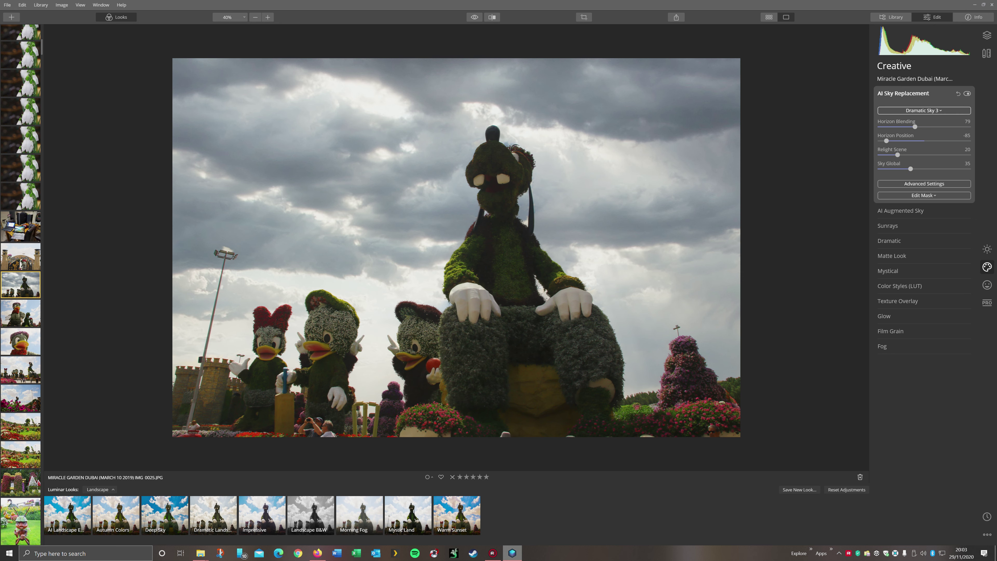
pyautogui.click(847, 490)
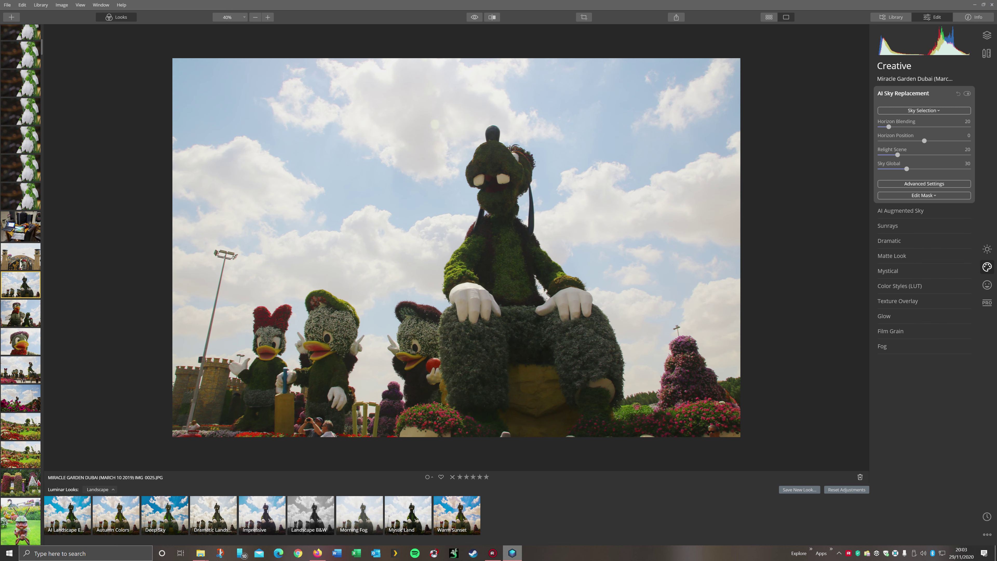
# - Try the Galaxy 1 replacement sky, then replace the sky with Galaxy 2
pyautogui.click(923, 110)
pyautogui.scroll(-1, 923, 250)
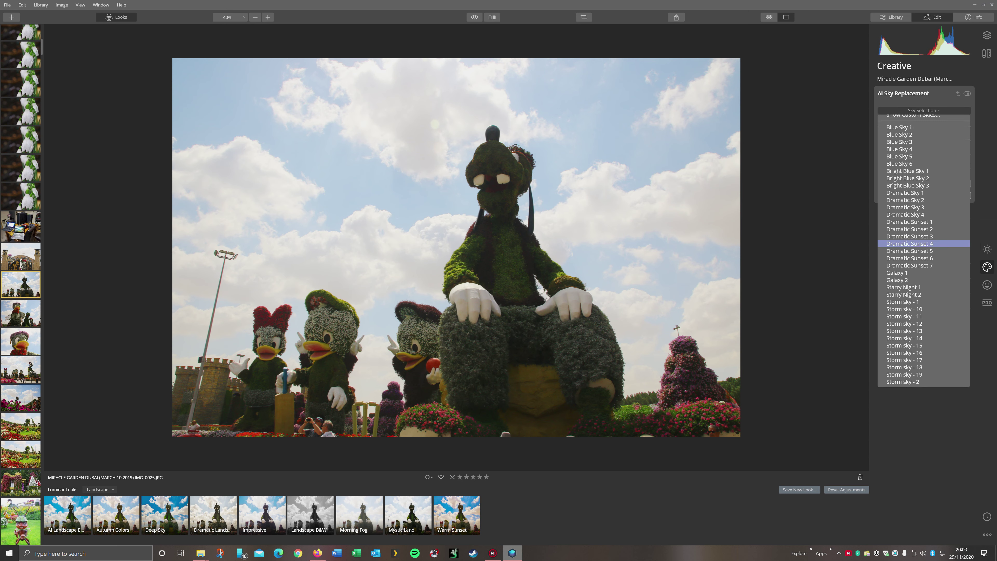
pyautogui.click(903, 273)
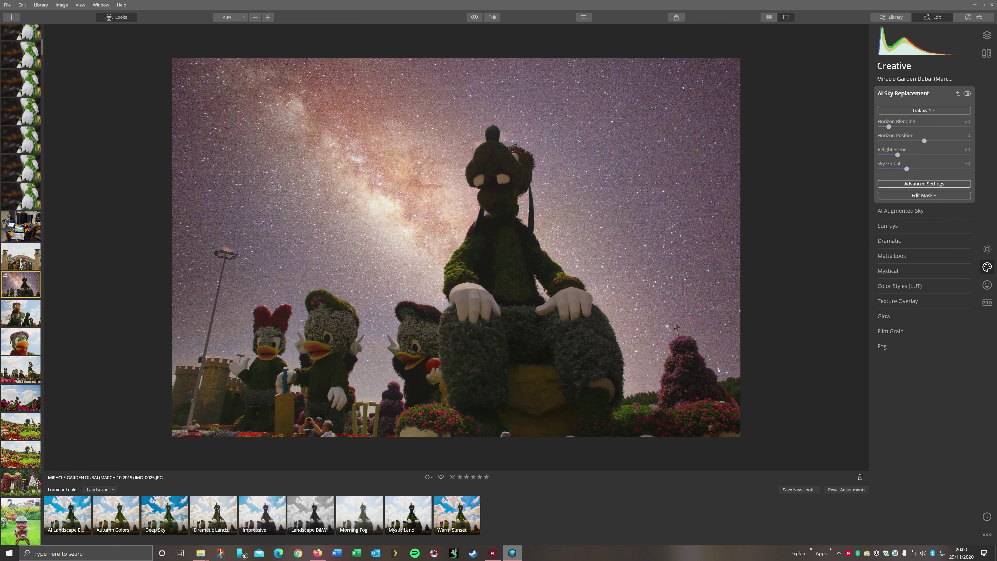
pyautogui.click(924, 111)
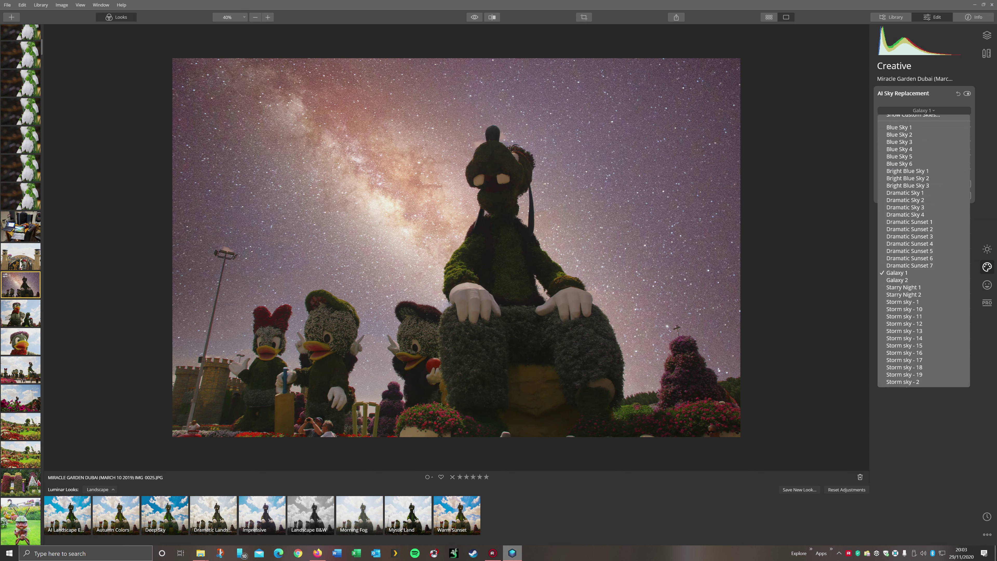
pyautogui.click(899, 283)
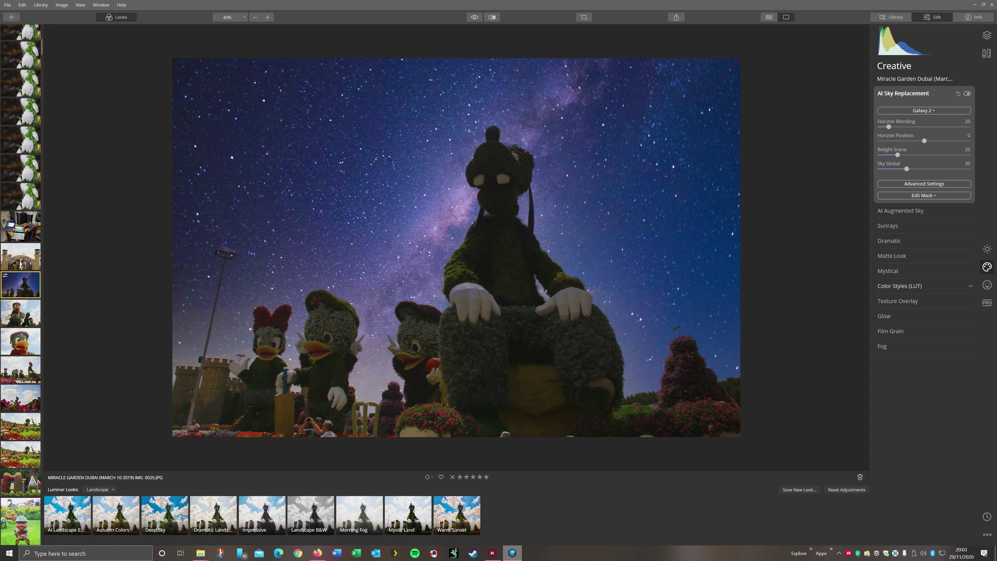
# - Examine the replaced night sky's edges up close around the duck figures, the large seated figure and the flower tower
pyautogui.scroll(5, 477, 302)
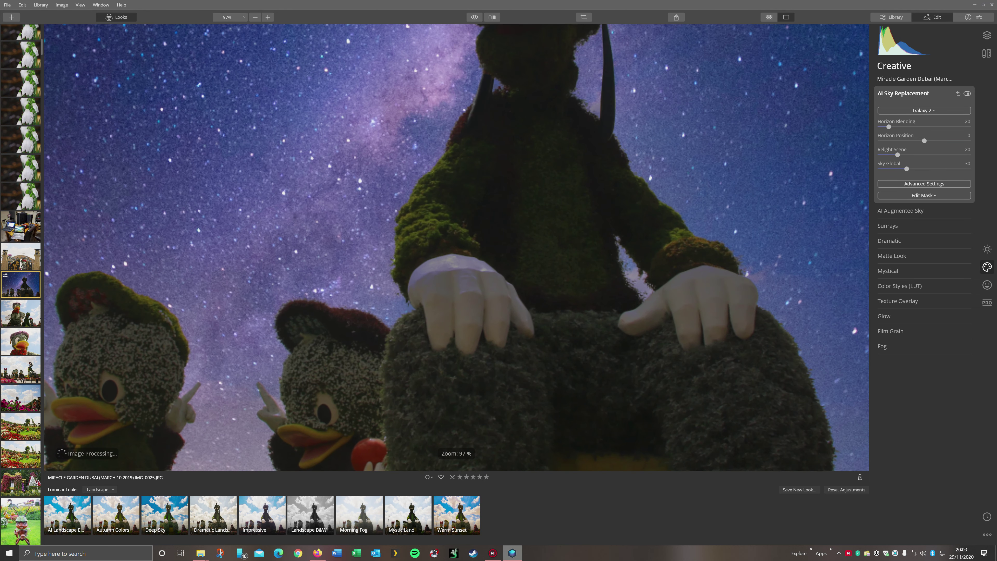
pyautogui.moveTo(477, 302); pyautogui.dragTo(774, 251)
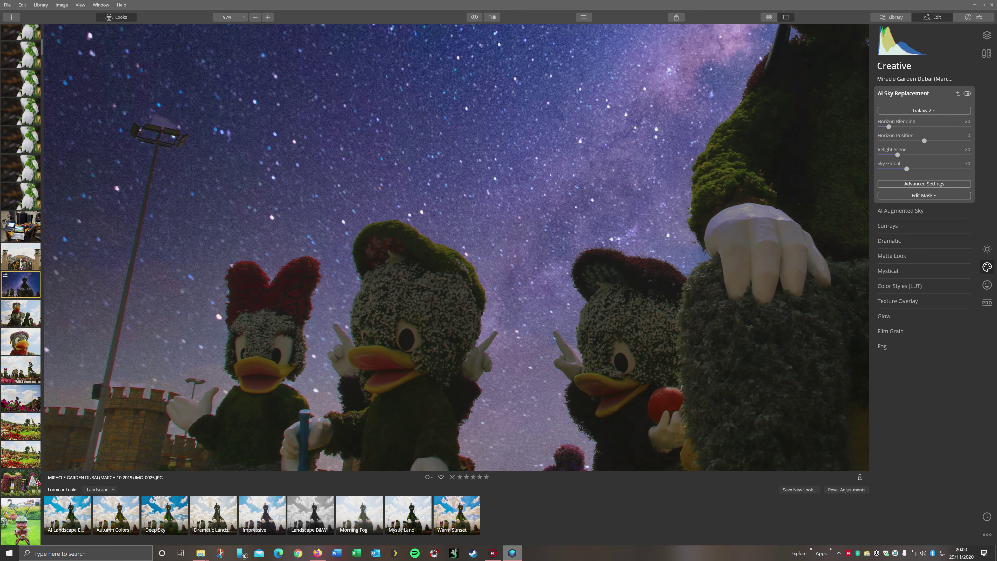
pyautogui.moveTo(774, 251); pyautogui.dragTo(351, 388)
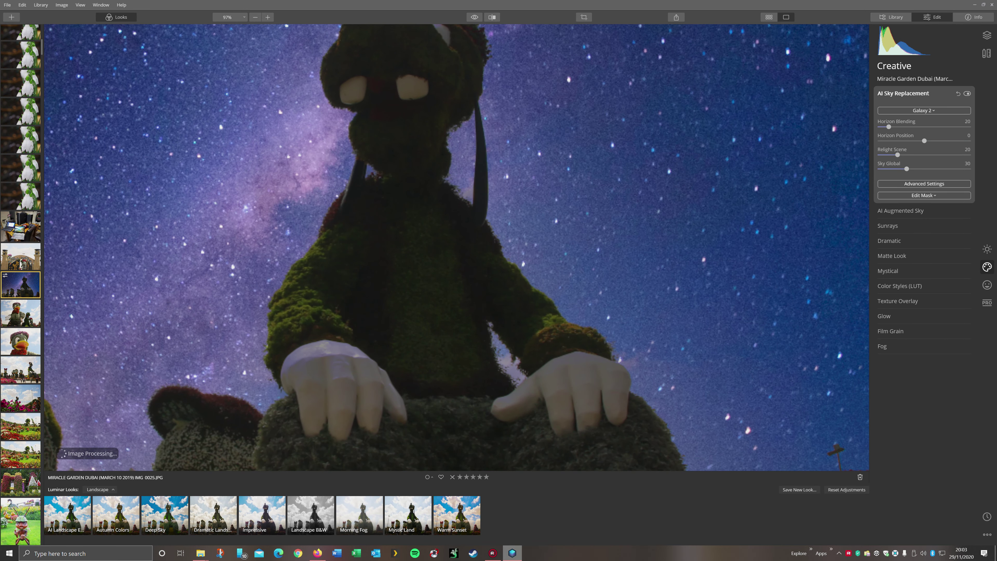
pyautogui.moveTo(411, 173); pyautogui.dragTo(379, 321)
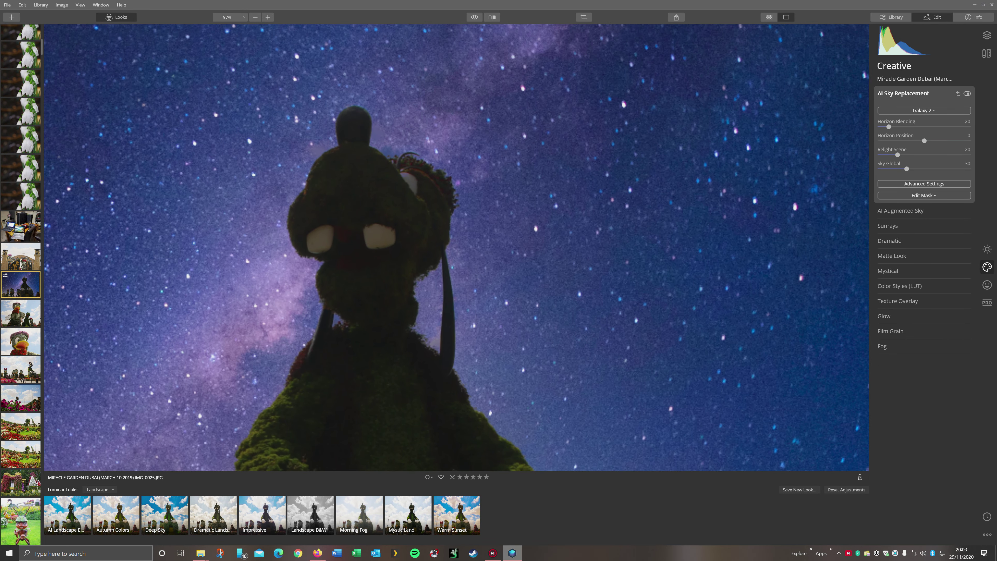
pyautogui.moveTo(456, 373); pyautogui.dragTo(369, 106)
pyautogui.moveTo(456, 295); pyautogui.dragTo(456, 188)
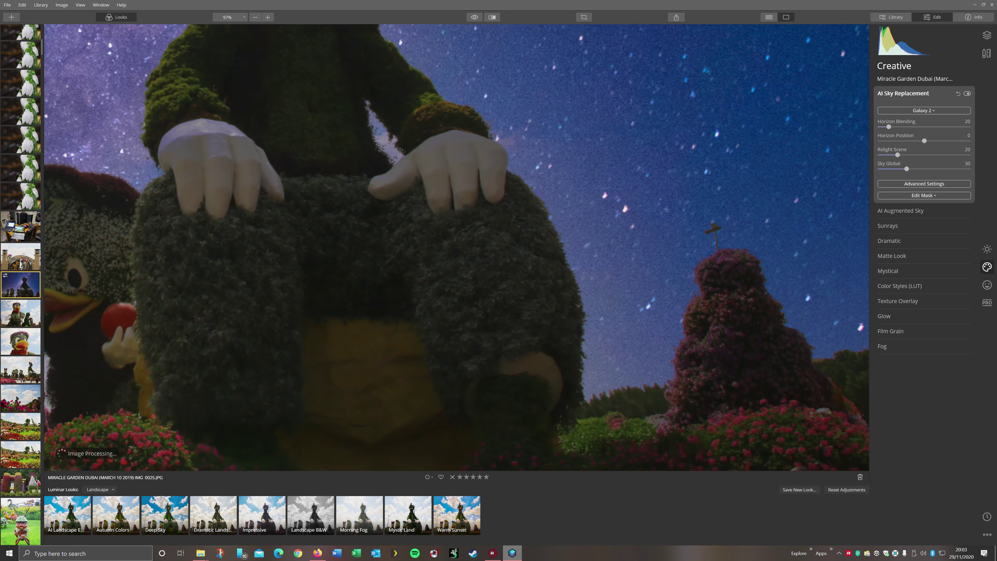
pyautogui.scroll(-5, 457, 247)
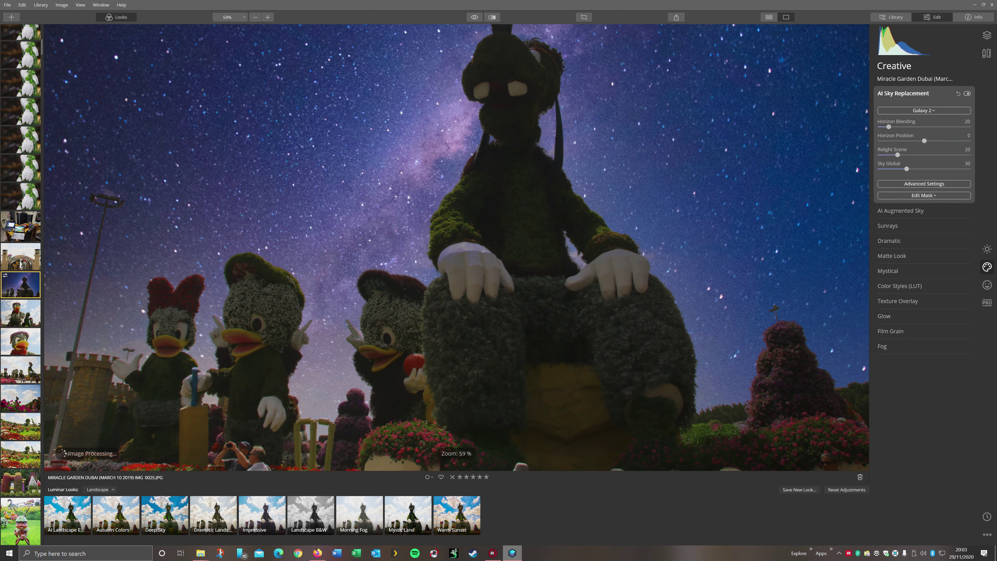
pyautogui.scroll(-3, 456, 247)
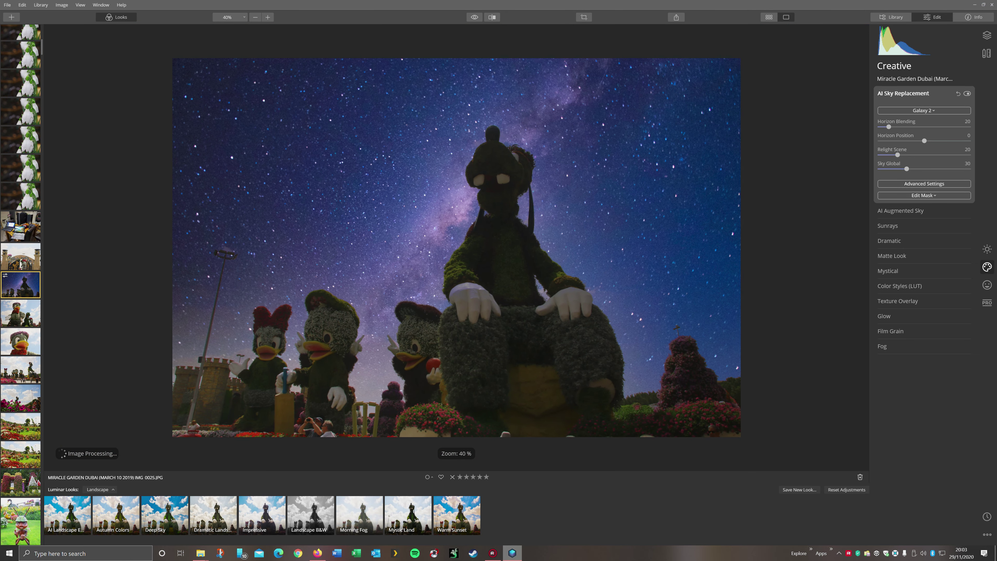
# - Try the Starry Night 1 replacement sky, followed by Starry Night 2
pyautogui.click(924, 110)
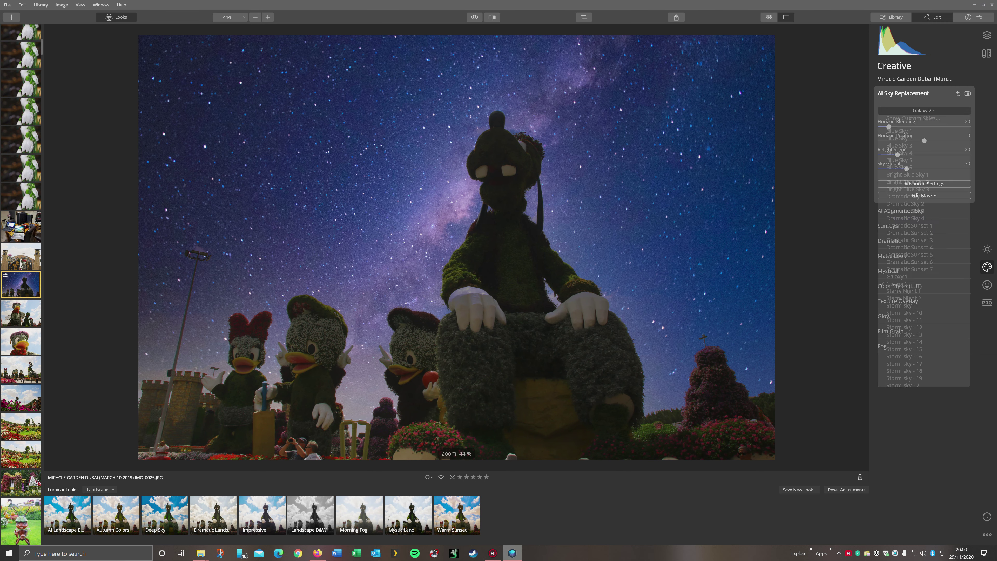
pyautogui.click(903, 290)
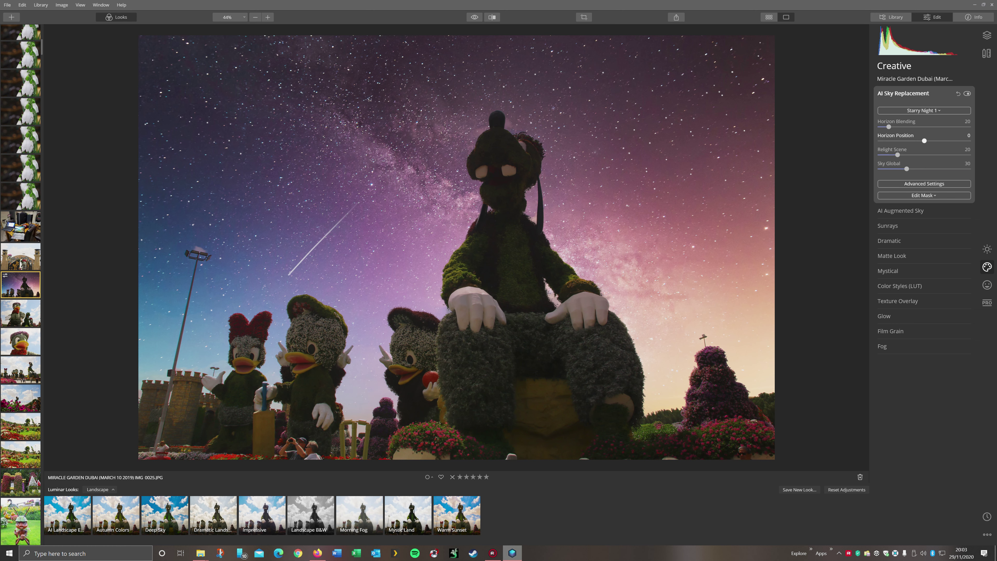
pyautogui.click(923, 110)
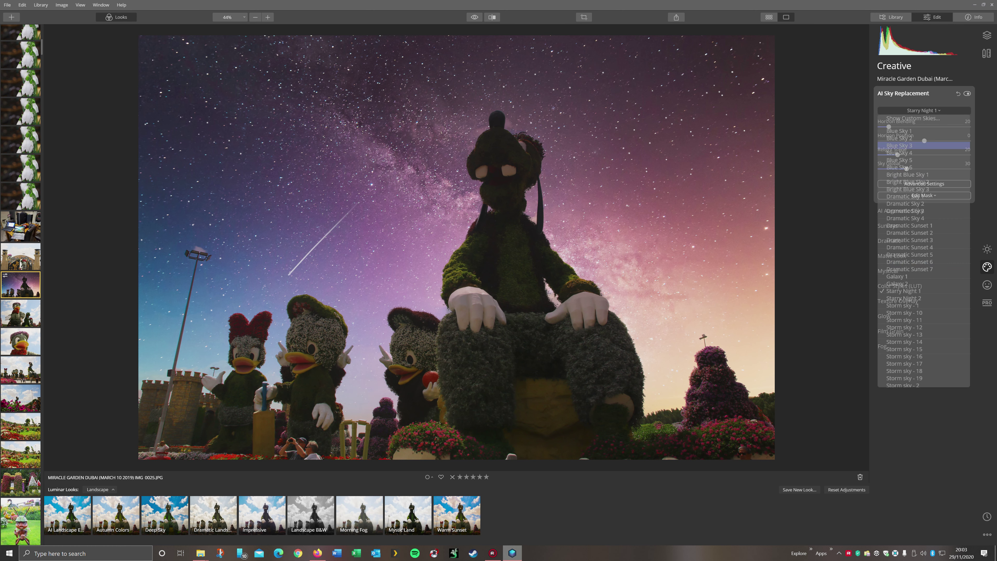
pyautogui.click(902, 298)
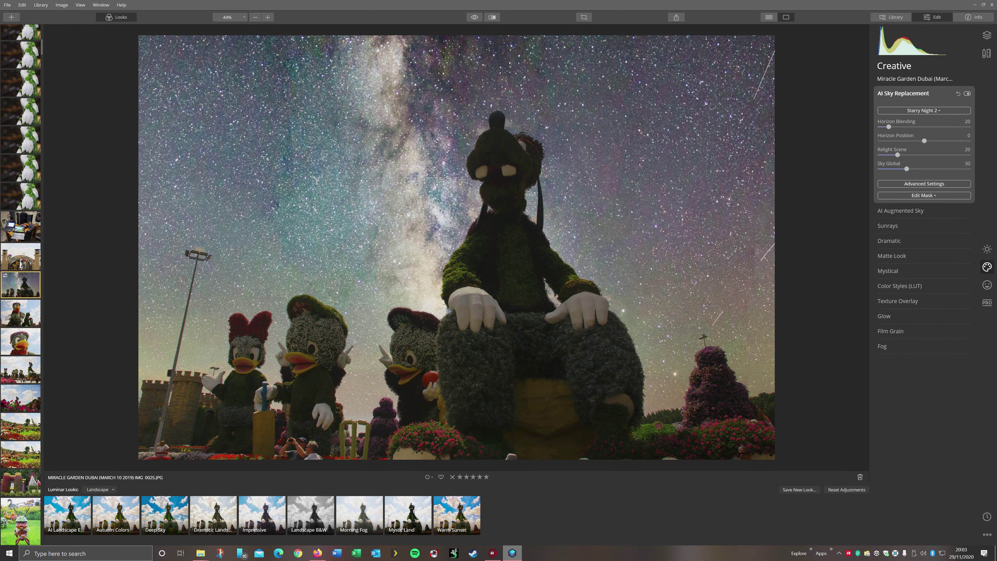
# - Try the Storm sky - 1 and Storm sky - 10 replacement skies, examining the latter up close around the large figure's hand
pyautogui.click(924, 110)
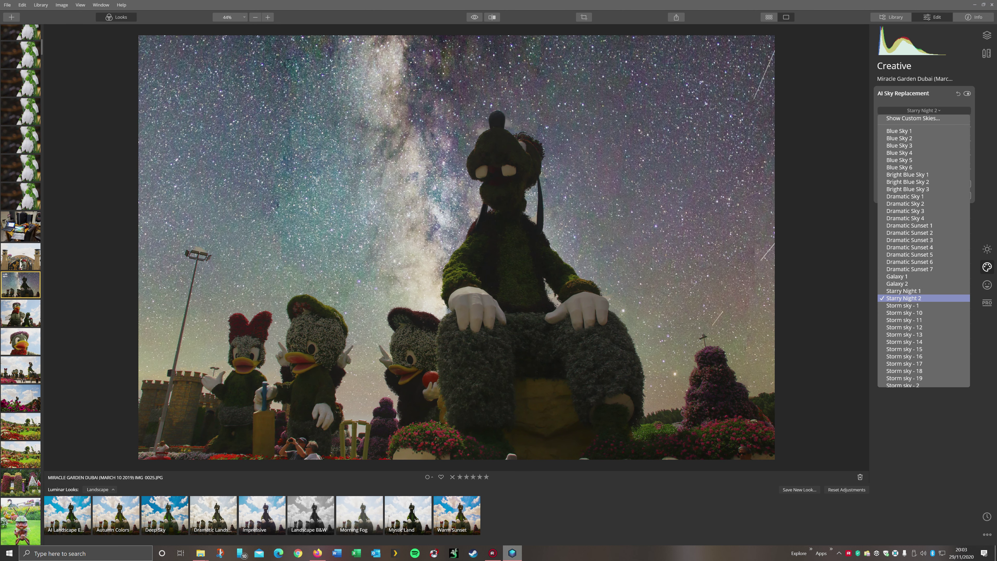
pyautogui.click(902, 305)
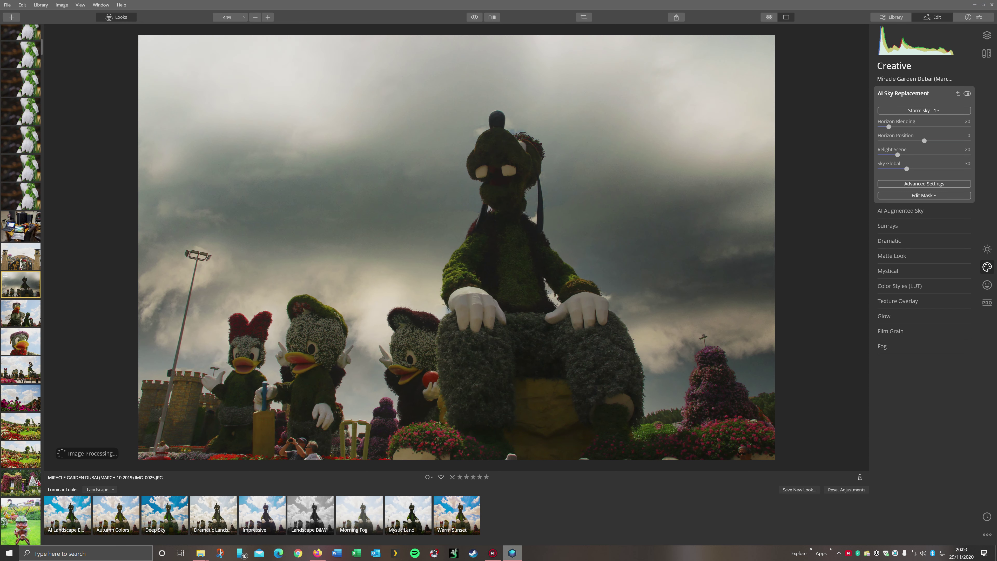
pyautogui.click(924, 110)
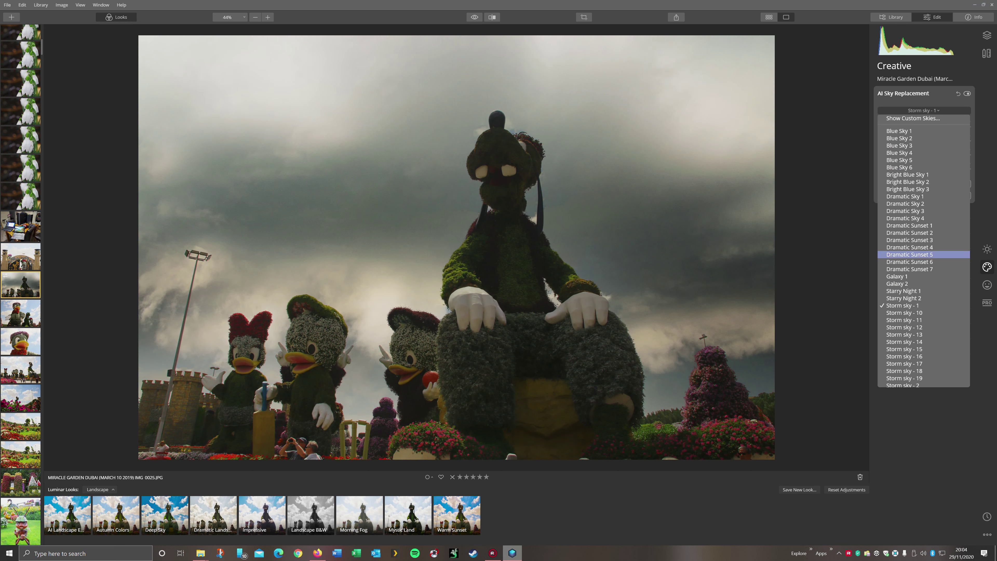
pyautogui.click(904, 313)
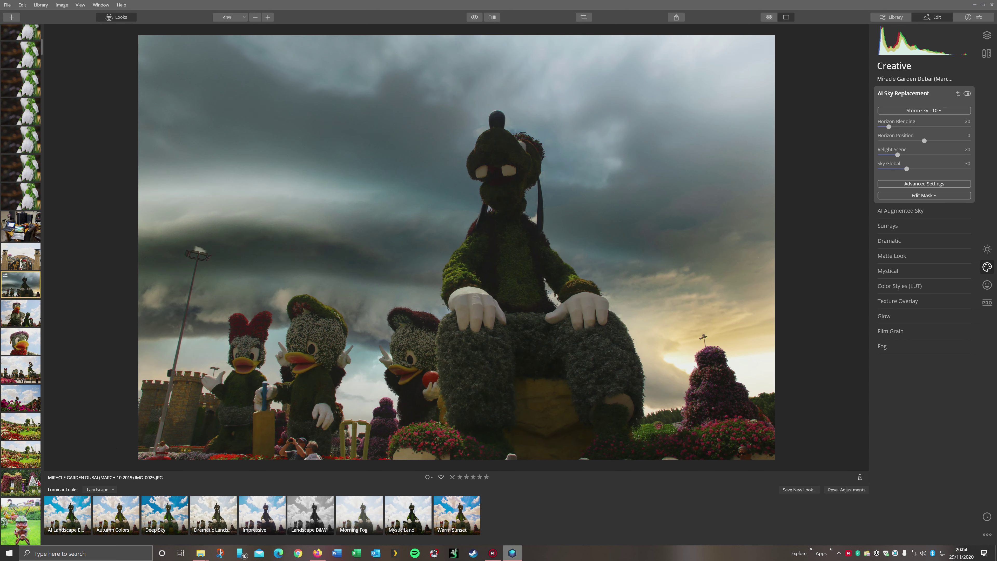
pyautogui.scroll(10, 455, 314)
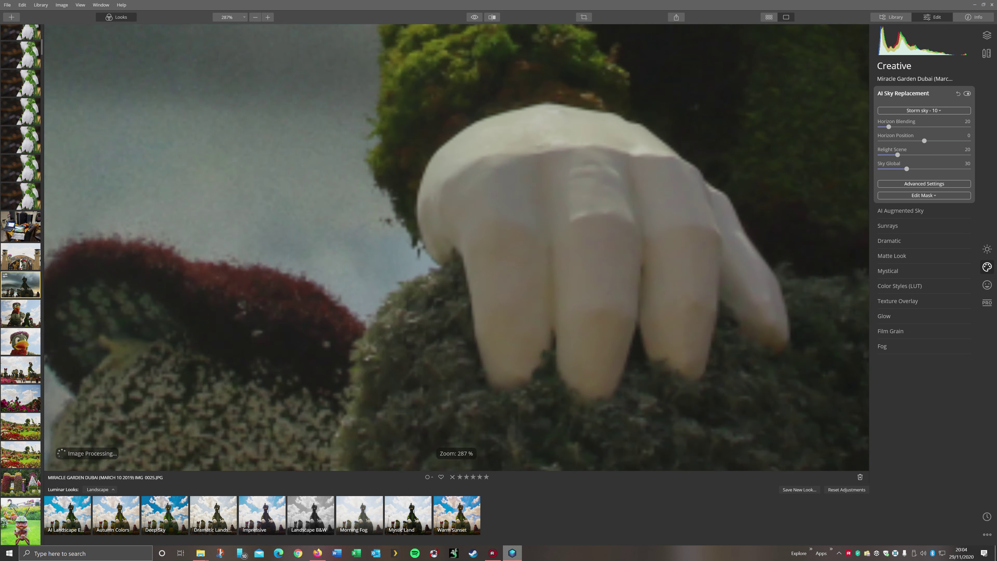
pyautogui.scroll(-10, 455, 314)
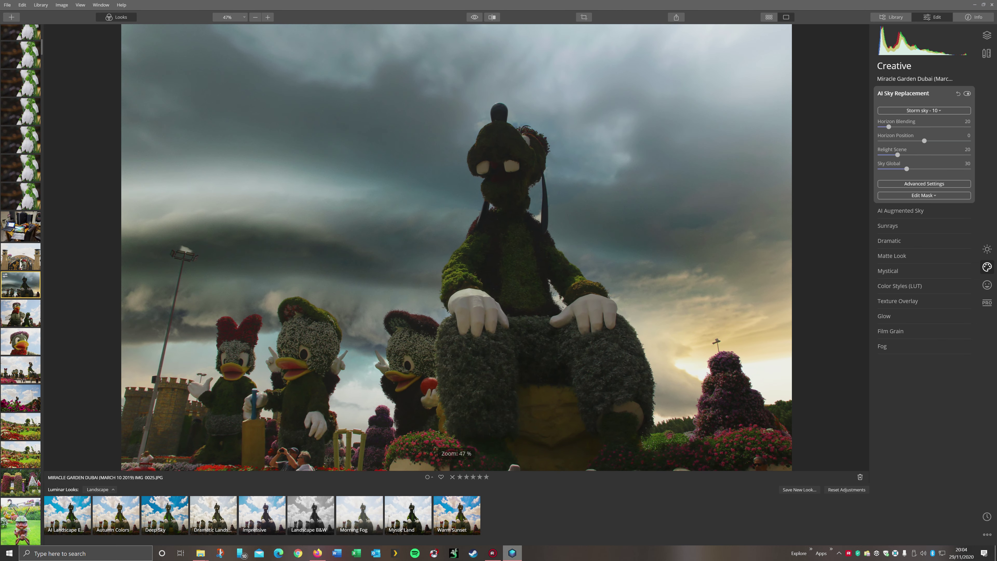
# - Try the Storm sky - 11 replacement sky, then replace the sky with Sunset 3
pyautogui.click(924, 110)
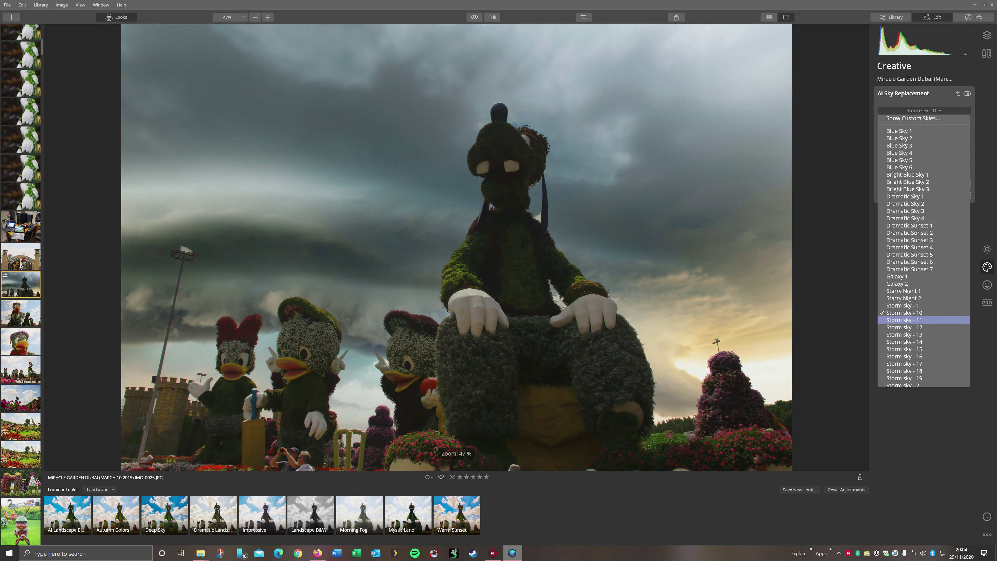
pyautogui.click(904, 319)
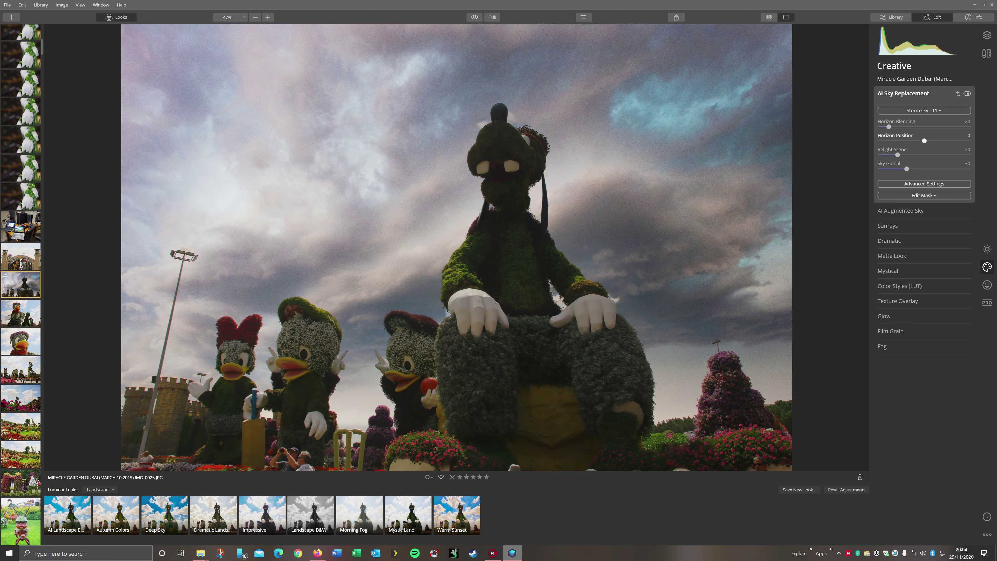
pyautogui.click(924, 110)
pyautogui.scroll(-3, 914, 283)
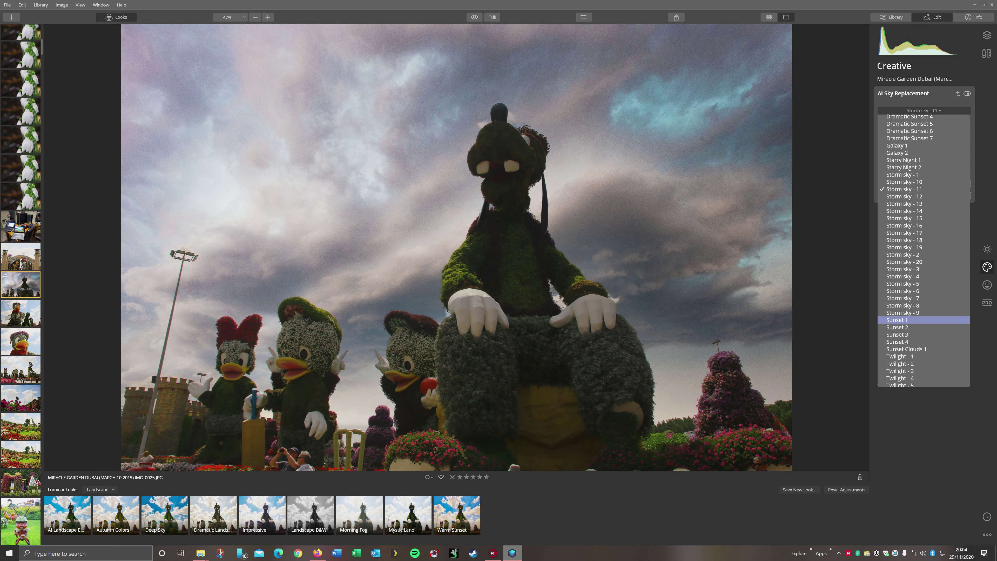
pyautogui.click(898, 335)
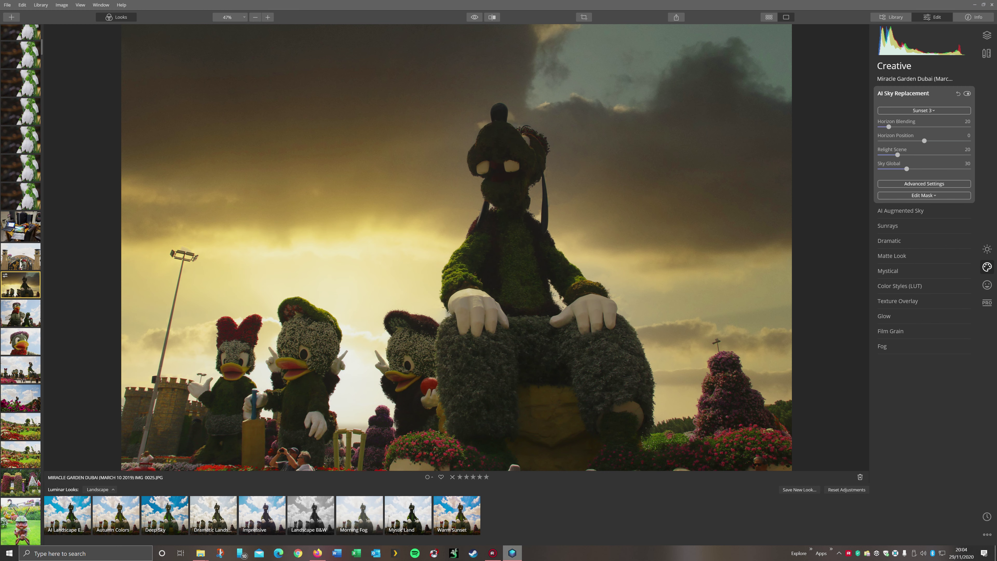
# - Place the Sunrays sun center low in the sky, in the bright gap between the duck figures
pyautogui.click(887, 225)
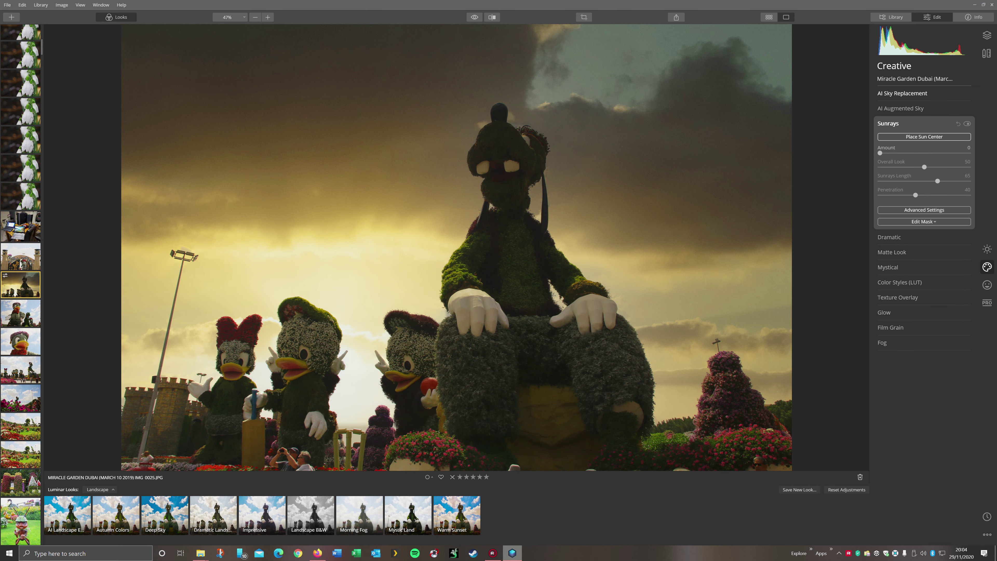
pyautogui.click(924, 136)
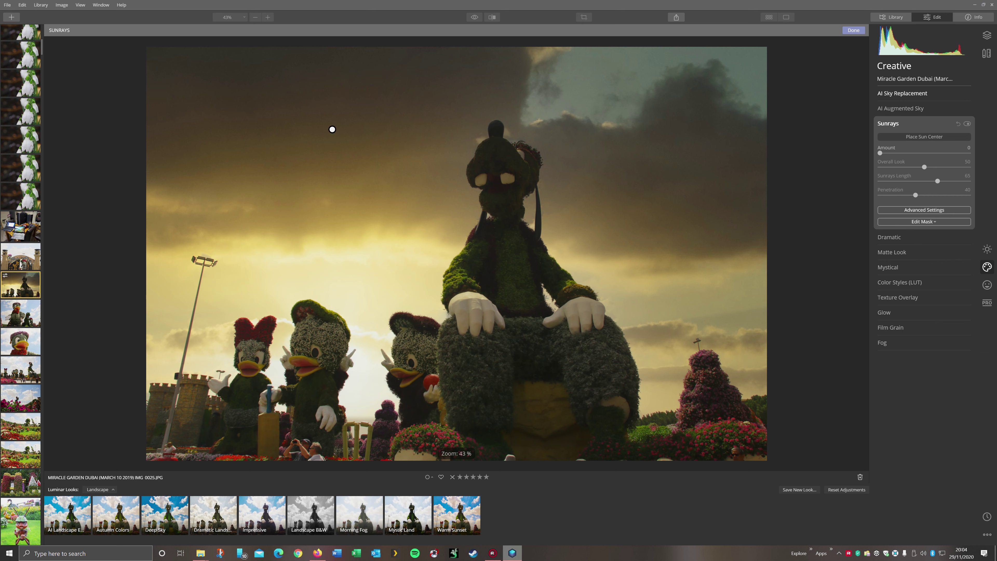
pyautogui.moveTo(332, 130)
pyautogui.mouseDown()
pyautogui.moveTo(347, 369)
pyautogui.moveTo(357, 377)
pyautogui.mouseUp()
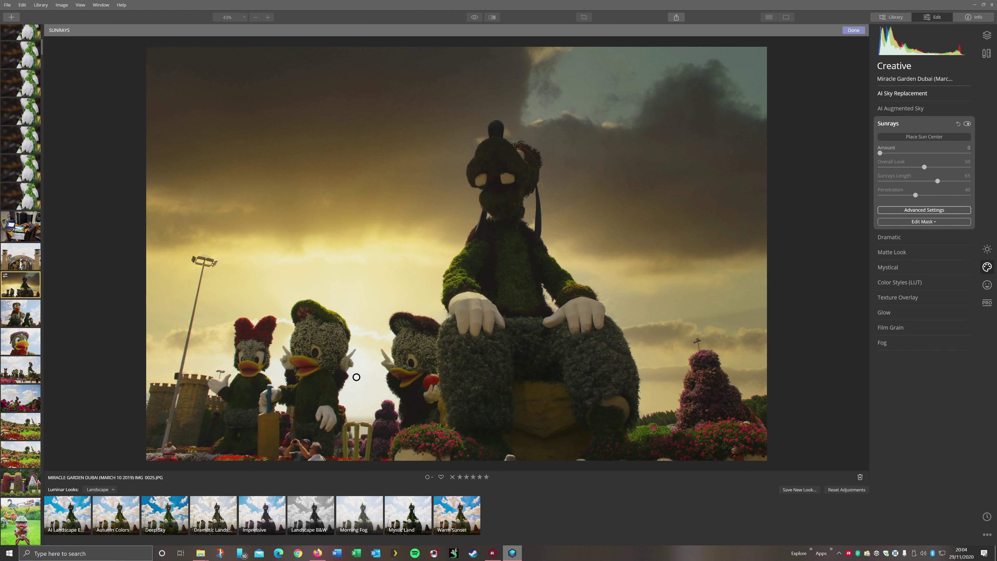
# - Set the Sunrays Amount to 19, Overall Look to 16 and Penetration to 11
pyautogui.moveTo(879, 152); pyautogui.dragTo(915, 153)
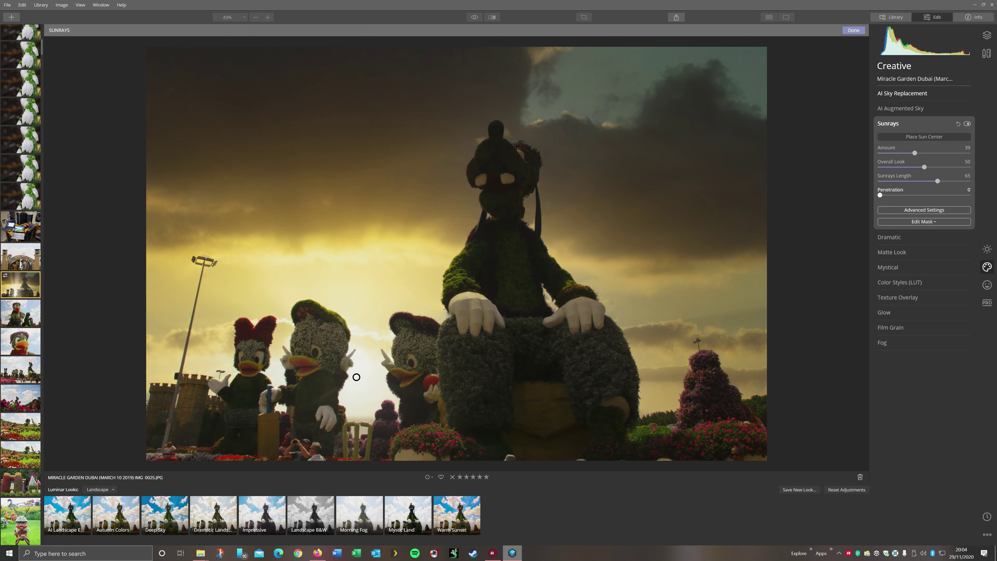
pyautogui.moveTo(879, 195)
pyautogui.mouseDown()
pyautogui.moveTo(968, 194)
pyautogui.moveTo(888, 195)
pyautogui.mouseUp()
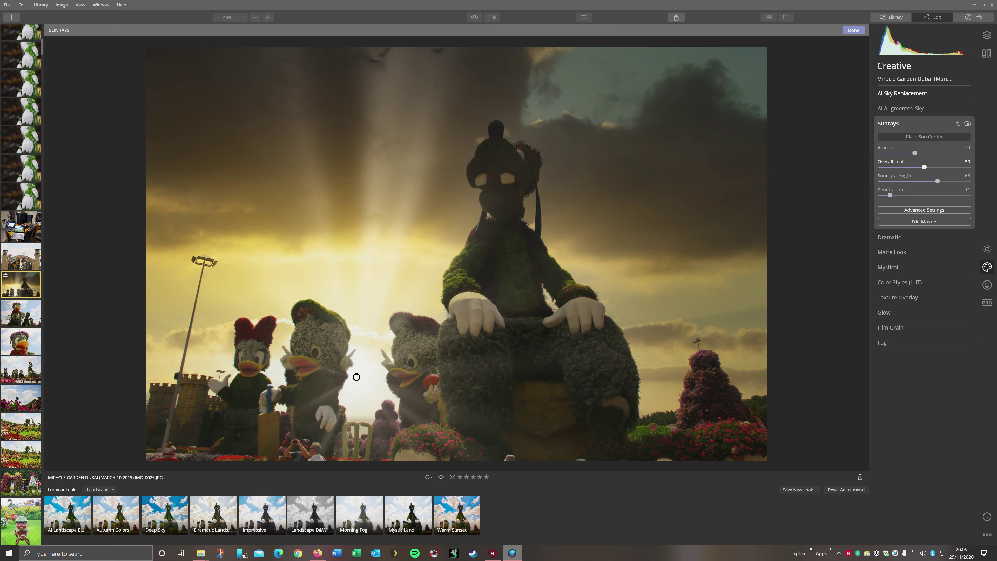
pyautogui.moveTo(924, 167); pyautogui.dragTo(897, 153)
# - Set Number of Sunrays to 42, Sun Radius to 33, Sun Glow Radius to 58 and Sun Glow Amount to 54, and adjust Sun Warmth
pyautogui.click(924, 209)
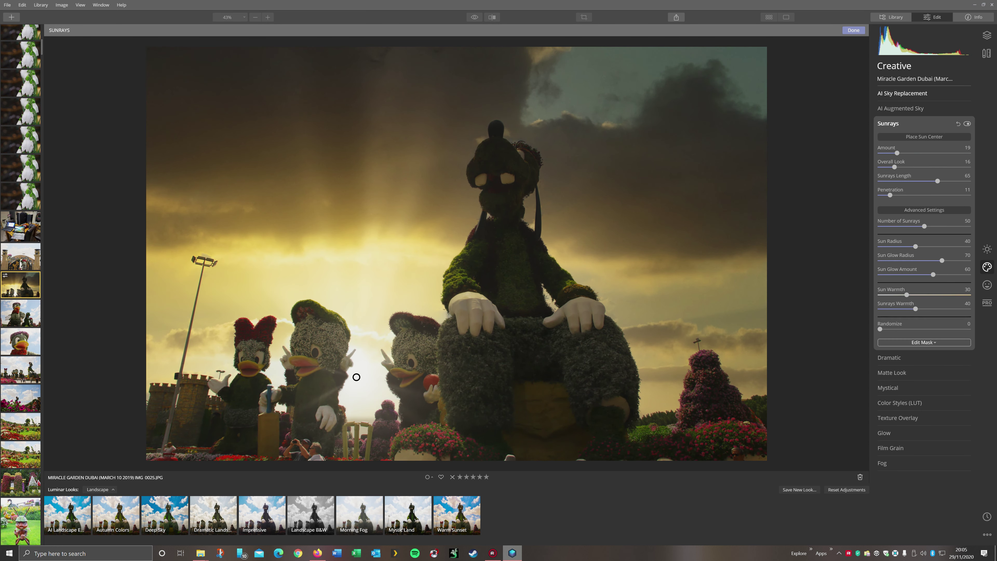
pyautogui.moveTo(924, 226)
pyautogui.mouseDown()
pyautogui.moveTo(880, 226)
pyautogui.moveTo(917, 227)
pyautogui.mouseUp()
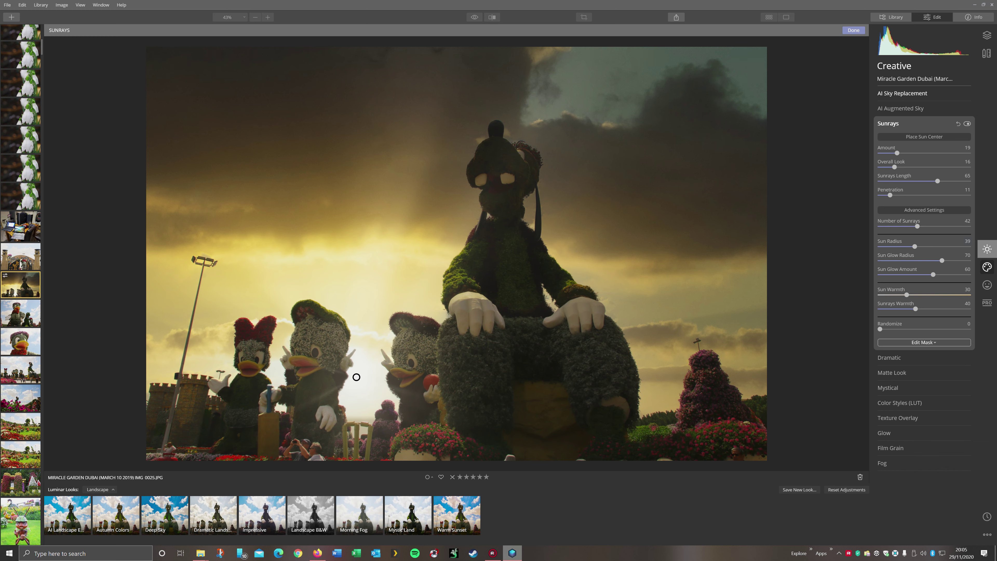
pyautogui.moveTo(915, 246)
pyautogui.mouseDown()
pyautogui.moveTo(879, 246)
pyautogui.moveTo(917, 246)
pyautogui.mouseUp()
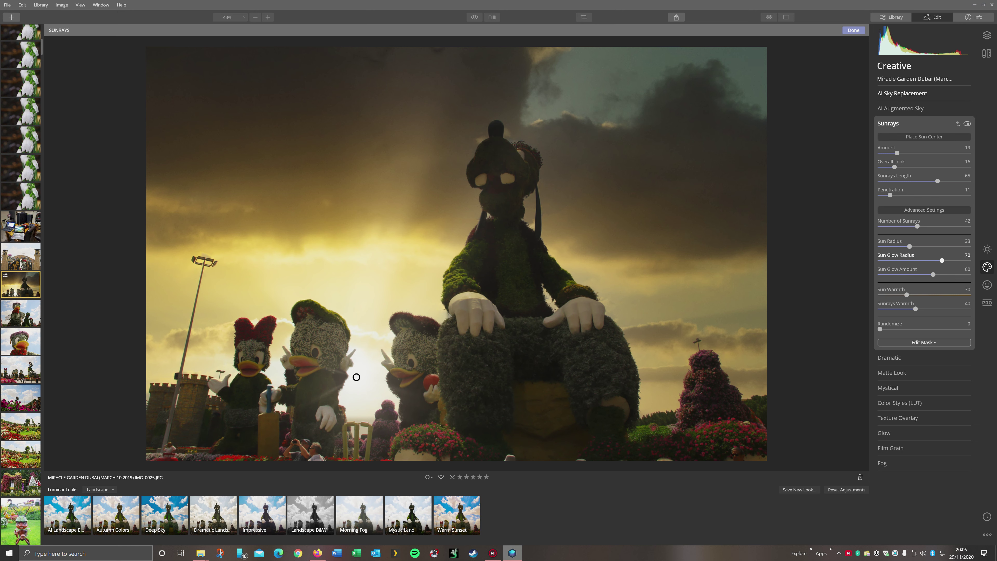
pyautogui.moveTo(942, 261)
pyautogui.mouseDown()
pyautogui.moveTo(881, 260)
pyautogui.moveTo(942, 260)
pyautogui.mouseUp()
pyautogui.moveTo(933, 275)
pyautogui.mouseDown()
pyautogui.moveTo(887, 274)
pyautogui.moveTo(927, 274)
pyautogui.mouseUp()
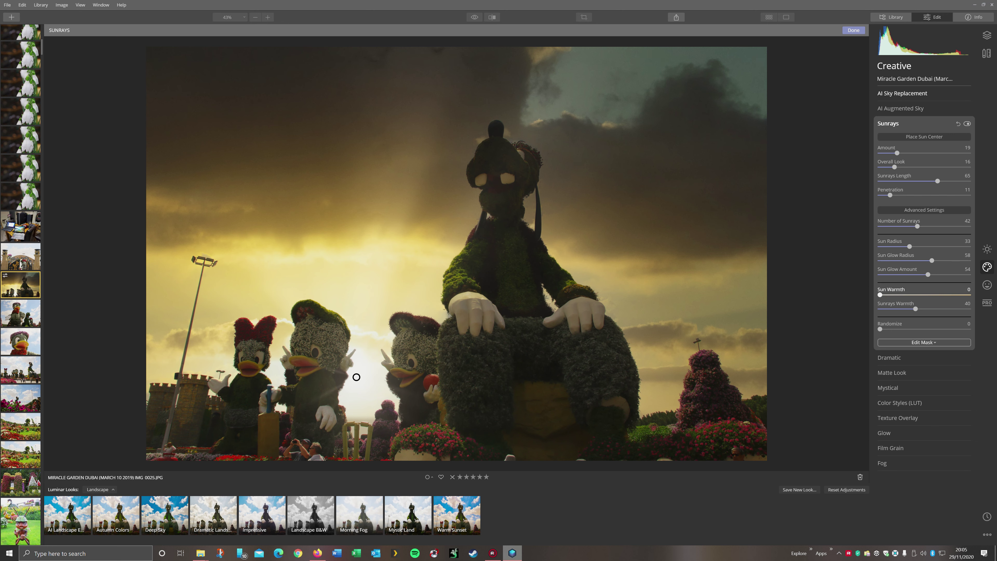
pyautogui.moveTo(968, 294); pyautogui.dragTo(906, 294)
pyautogui.click(887, 123)
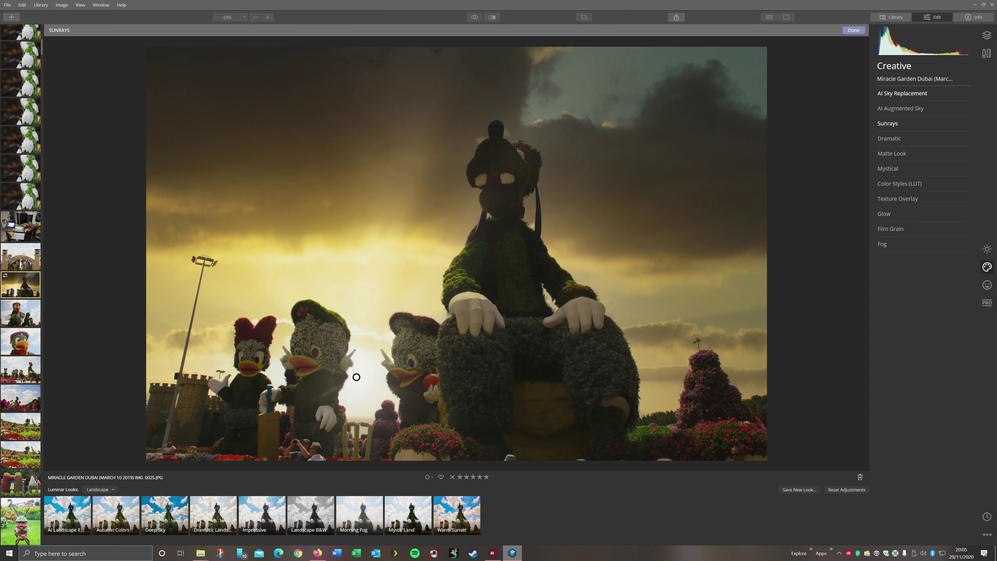
# - Reset all adjustments, then try the Twilight Sky - 9 and Twilight Sky - 21 replacement skies
pyautogui.click(846, 489)
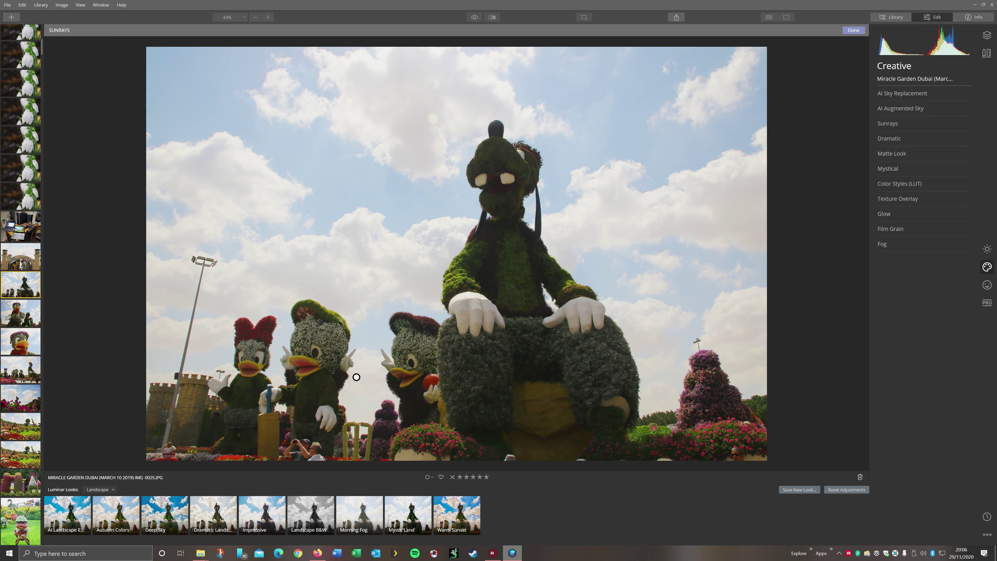
pyautogui.click(902, 93)
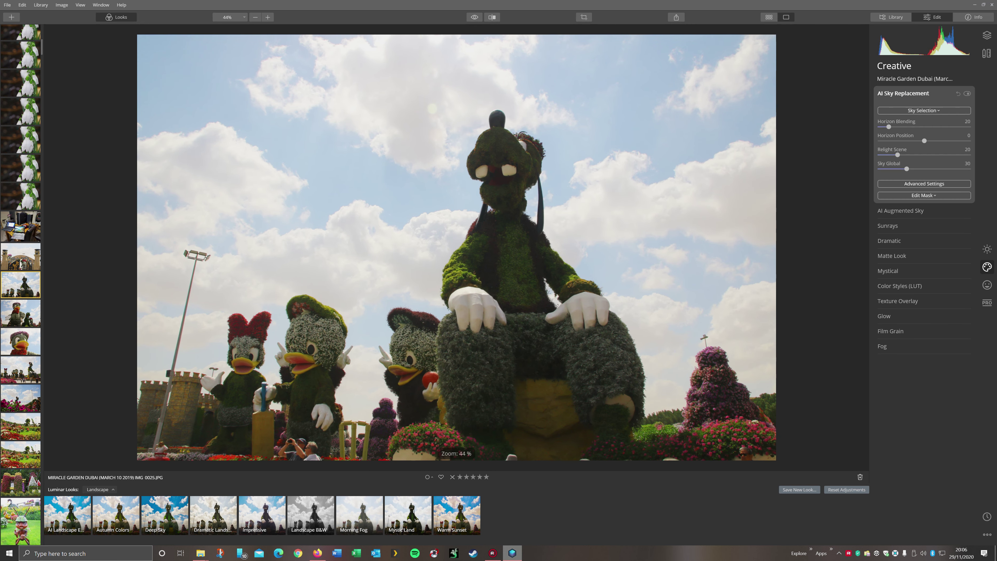
pyautogui.click(923, 111)
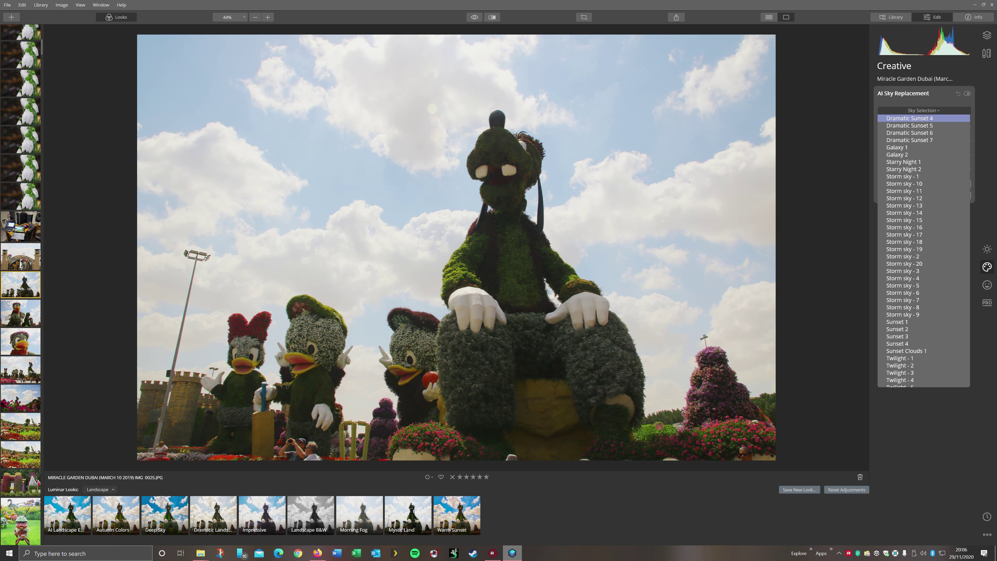
pyautogui.scroll(-5, 922, 259)
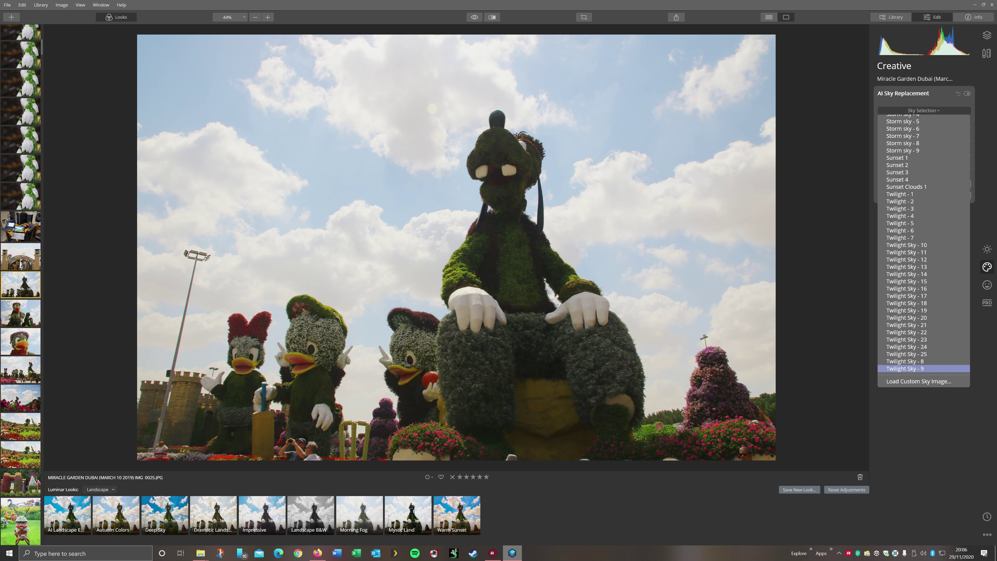
pyautogui.click(902, 368)
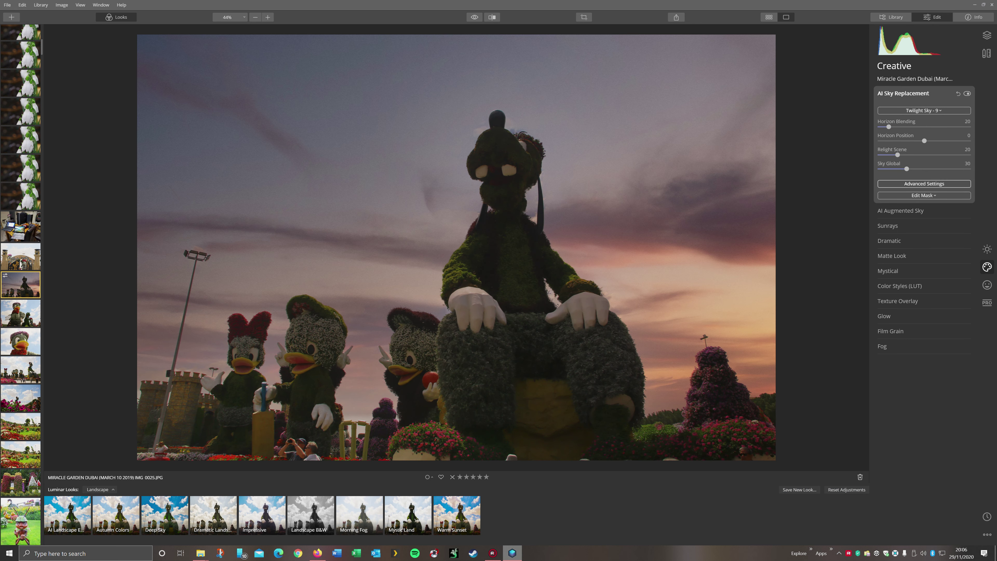
pyautogui.click(924, 111)
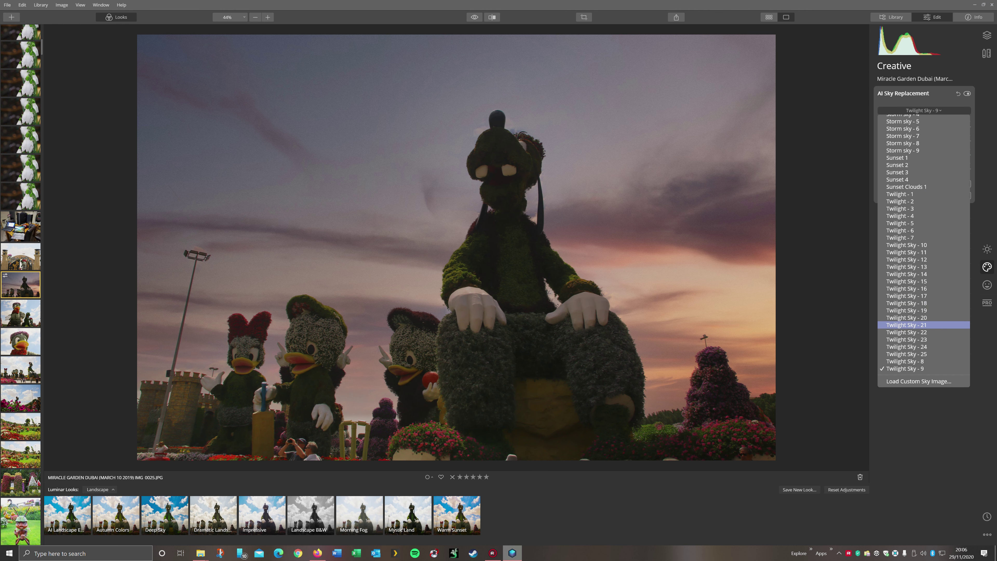
pyautogui.click(903, 325)
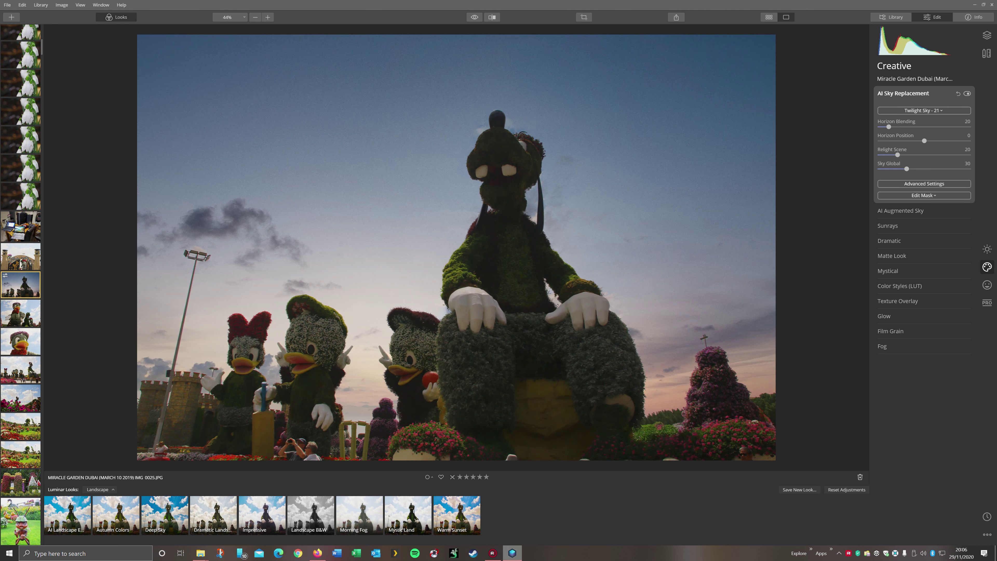
# - Try the Twilight - 7 replacement sky, then replace the sky with Sunset Clouds 1
pyautogui.click(923, 111)
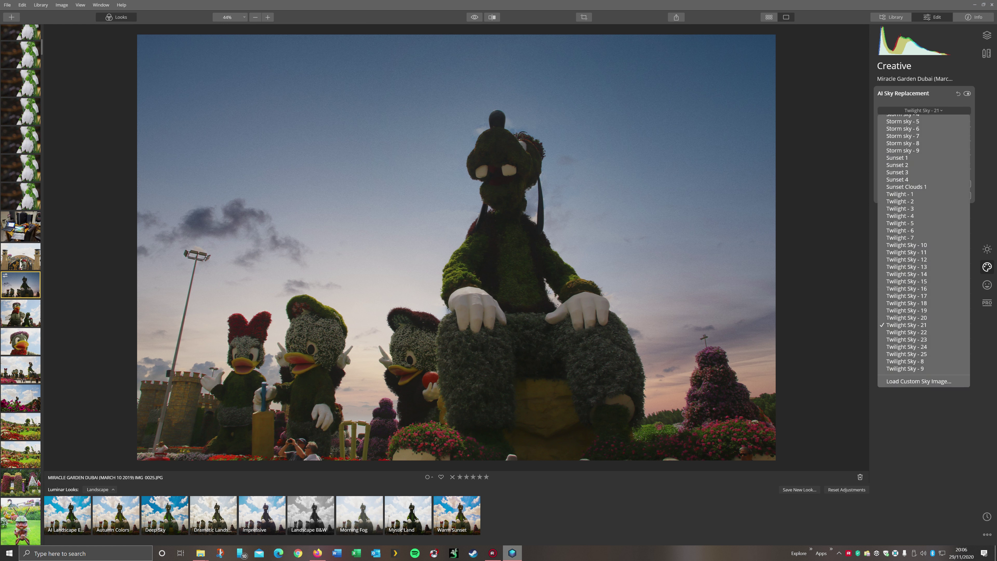
pyautogui.click(899, 241)
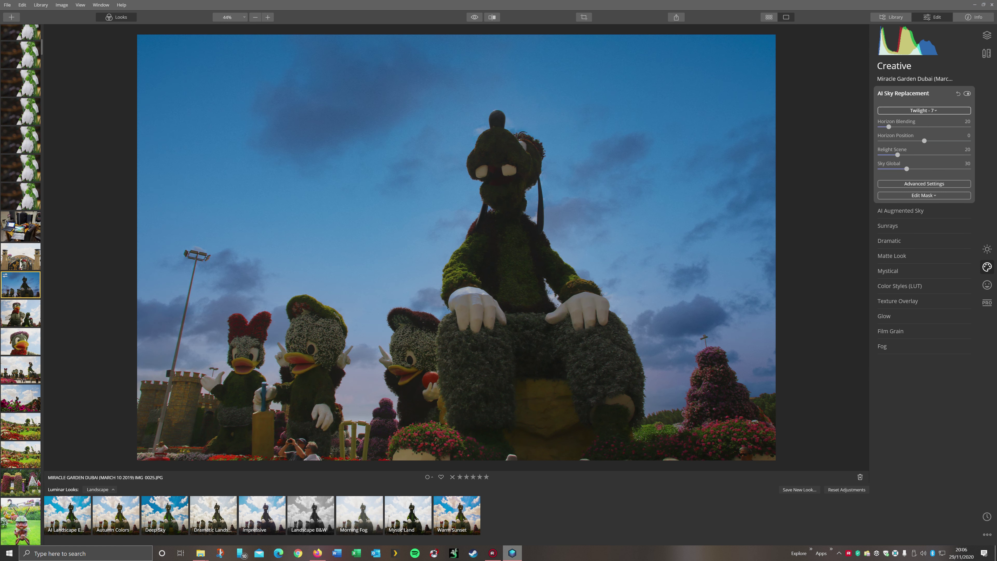
pyautogui.click(923, 110)
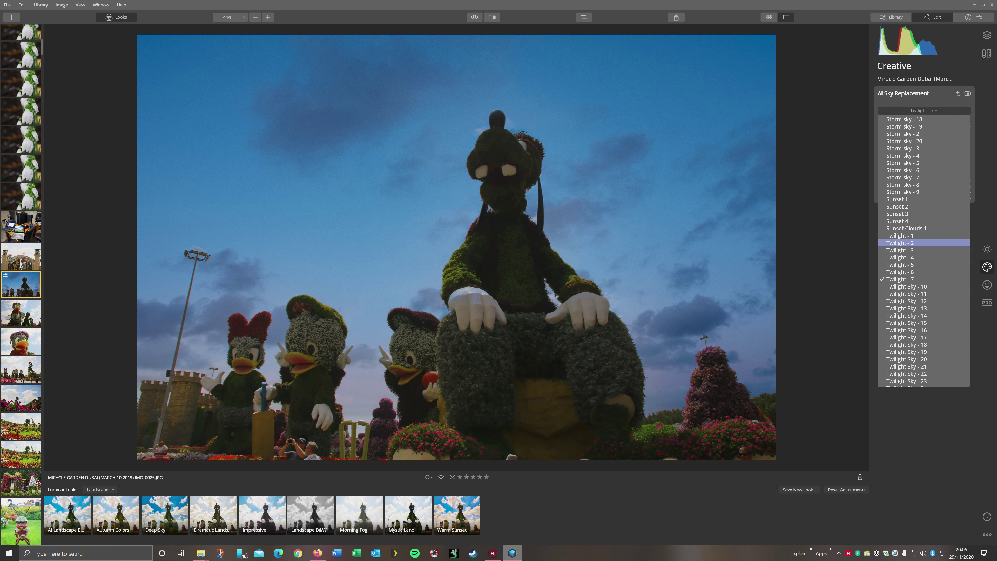
pyautogui.click(906, 228)
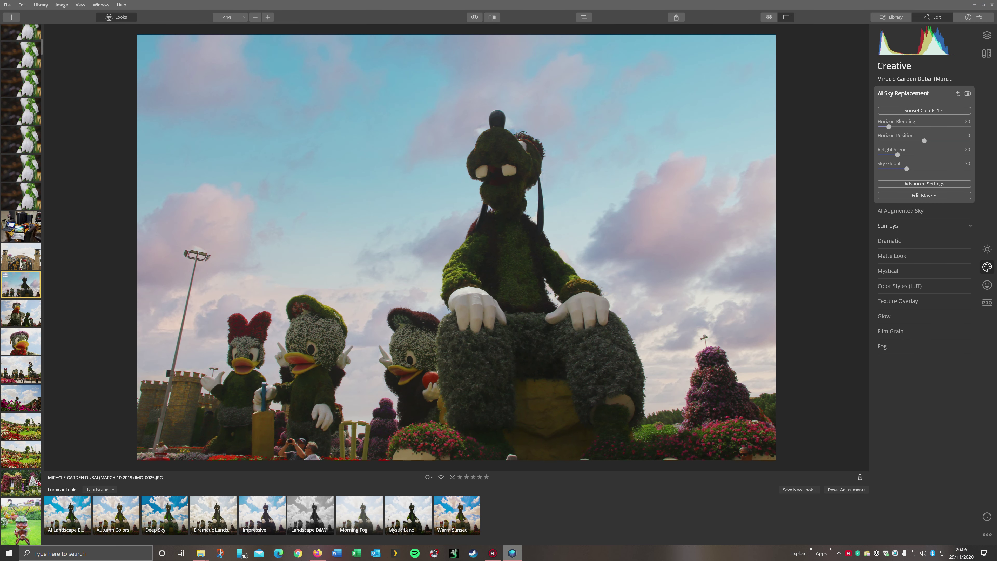
# - Try the Storm sky - 9, Storm sky - 8 and Storm sky - 7 replacement skies on the photo
pyautogui.click(923, 110)
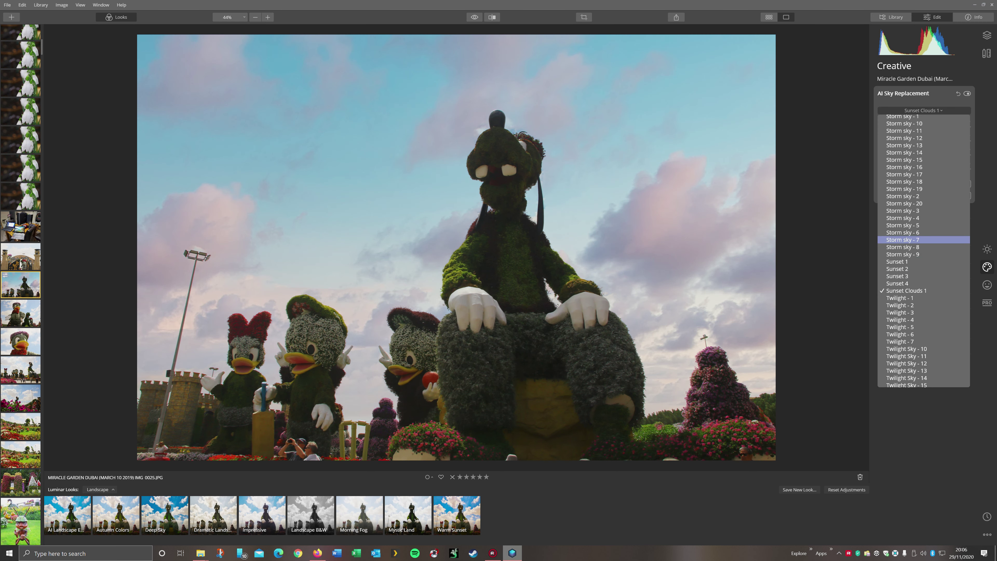
pyautogui.click(902, 254)
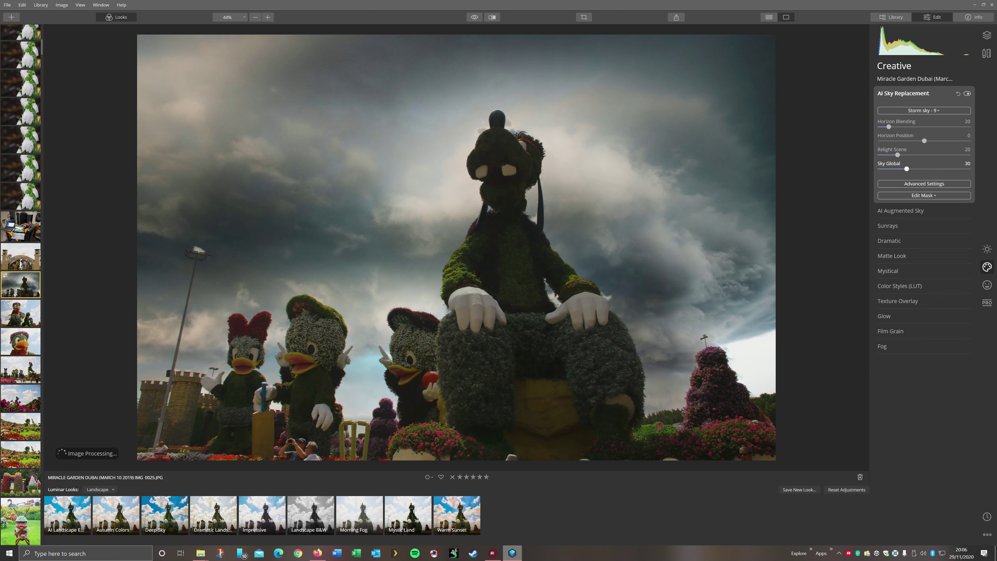
pyautogui.click(923, 110)
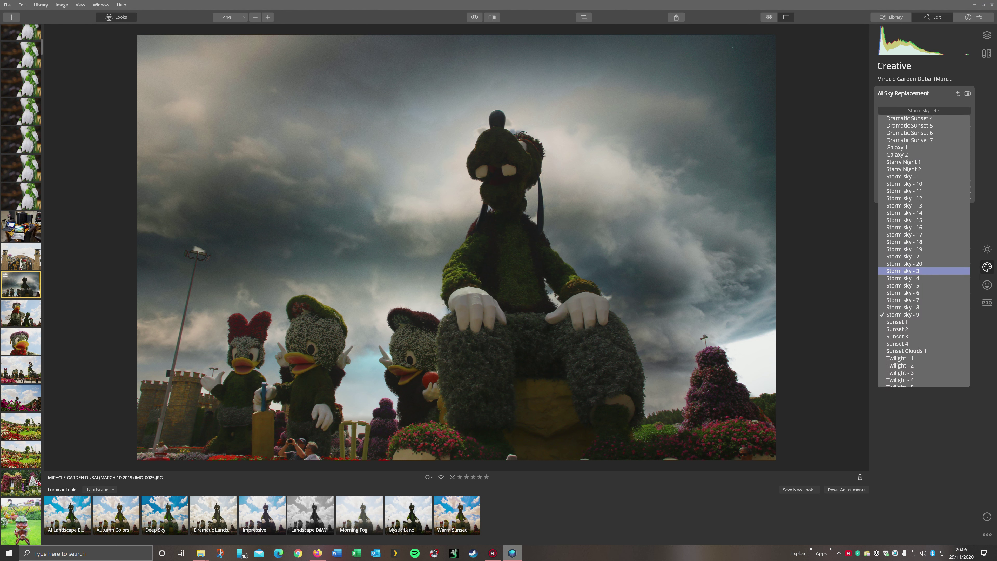
pyautogui.click(902, 307)
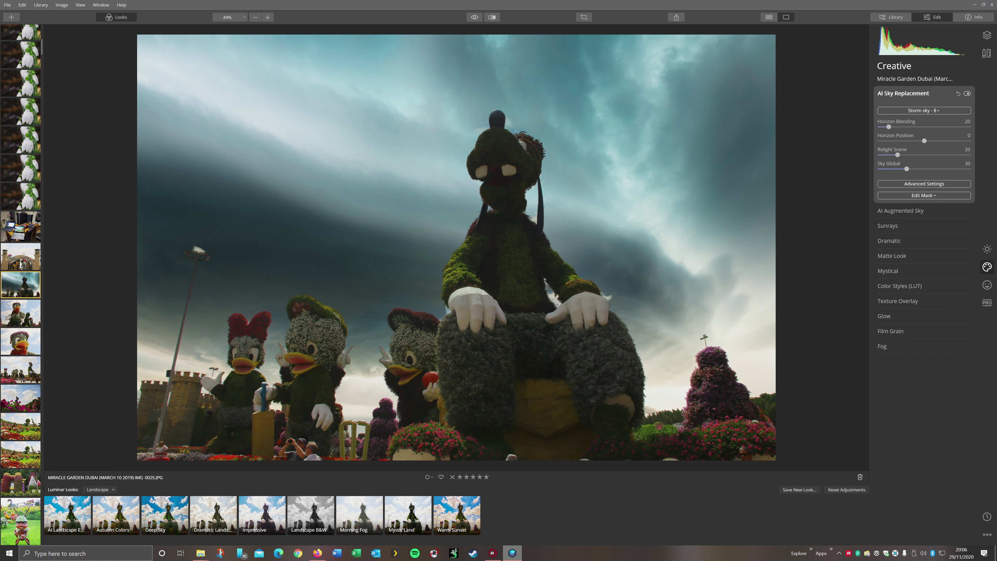
pyautogui.click(923, 110)
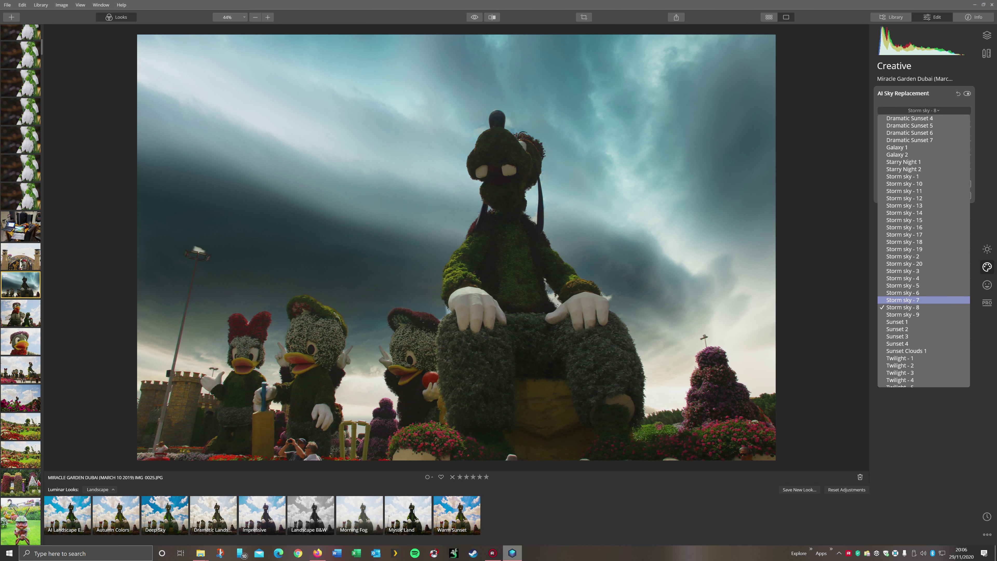
pyautogui.click(902, 300)
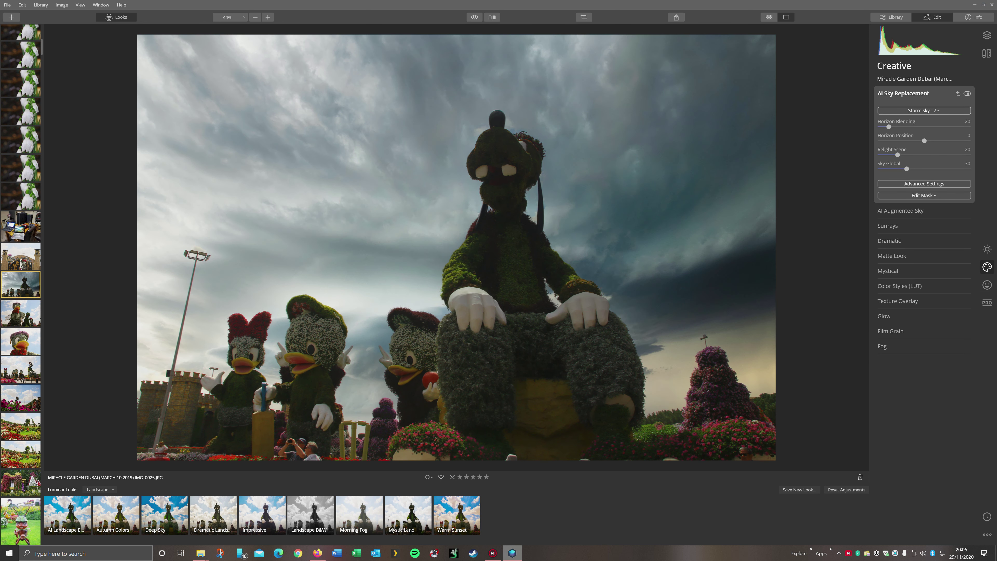
# - Try the Storm sky - 6, Storm sky - 5 and Storm sky - 4 replacement skies, then replace the sky with Storm sky - 3
pyautogui.click(923, 110)
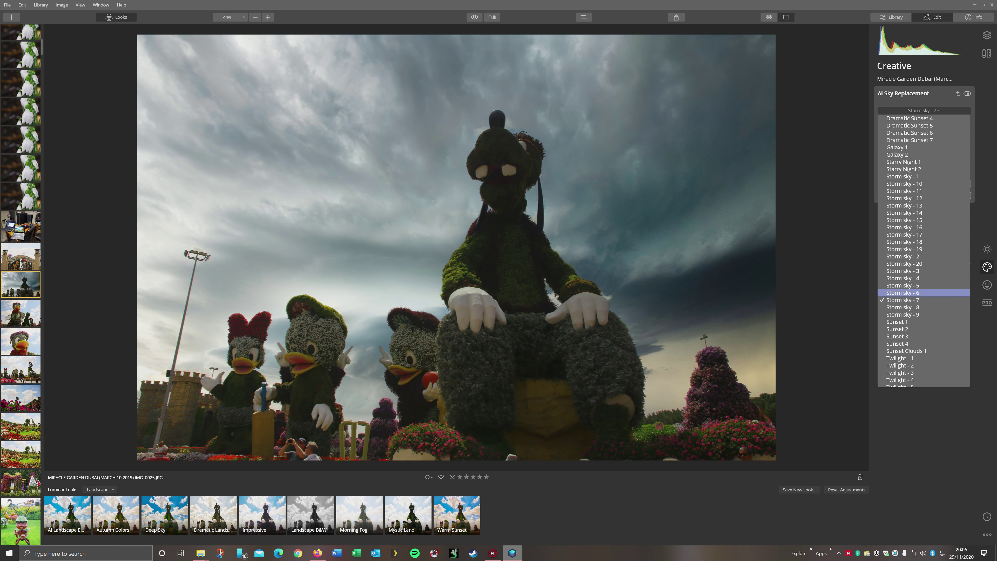
pyautogui.click(903, 292)
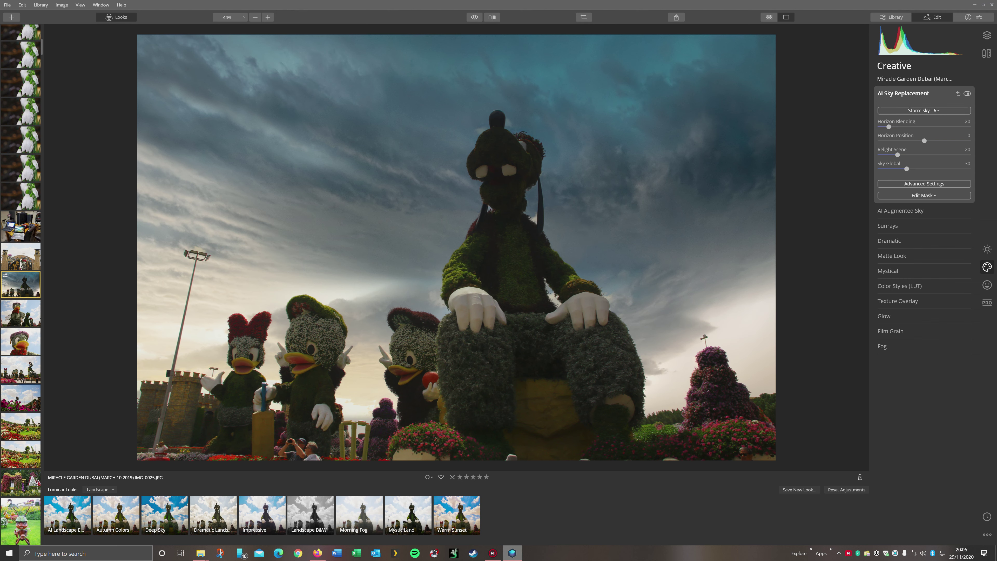
pyautogui.click(924, 110)
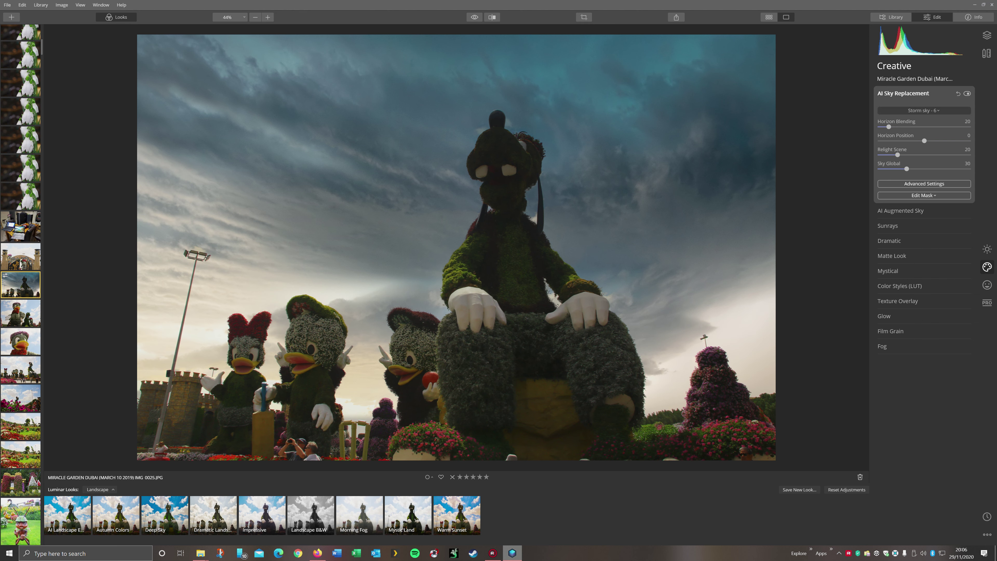
pyautogui.click(902, 286)
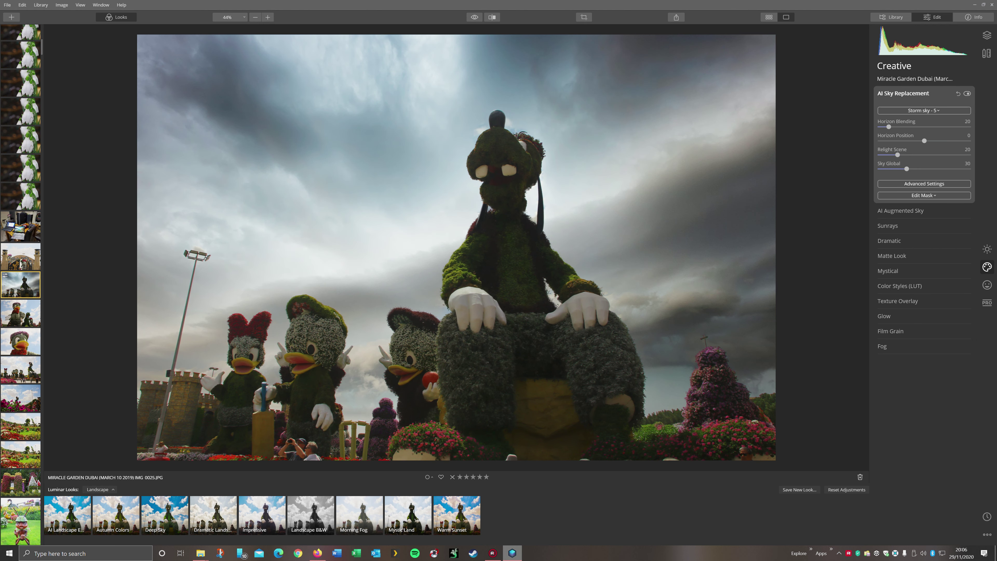
pyautogui.click(924, 110)
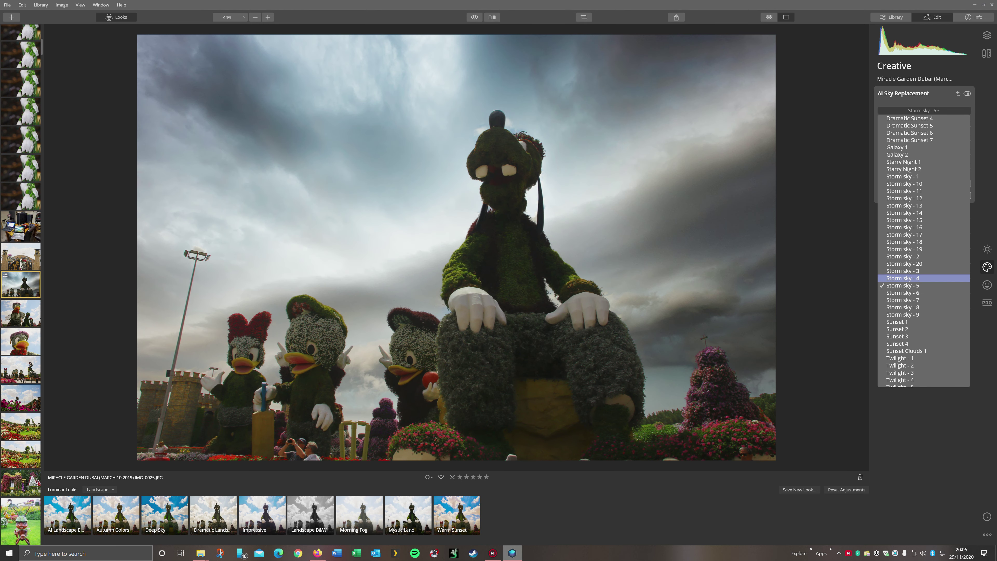
pyautogui.click(903, 278)
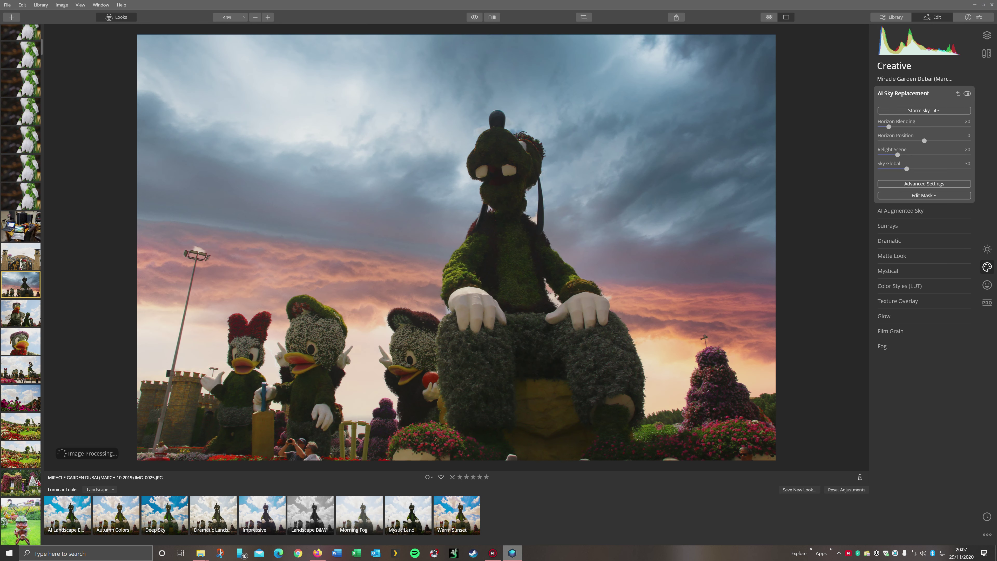
pyautogui.click(924, 110)
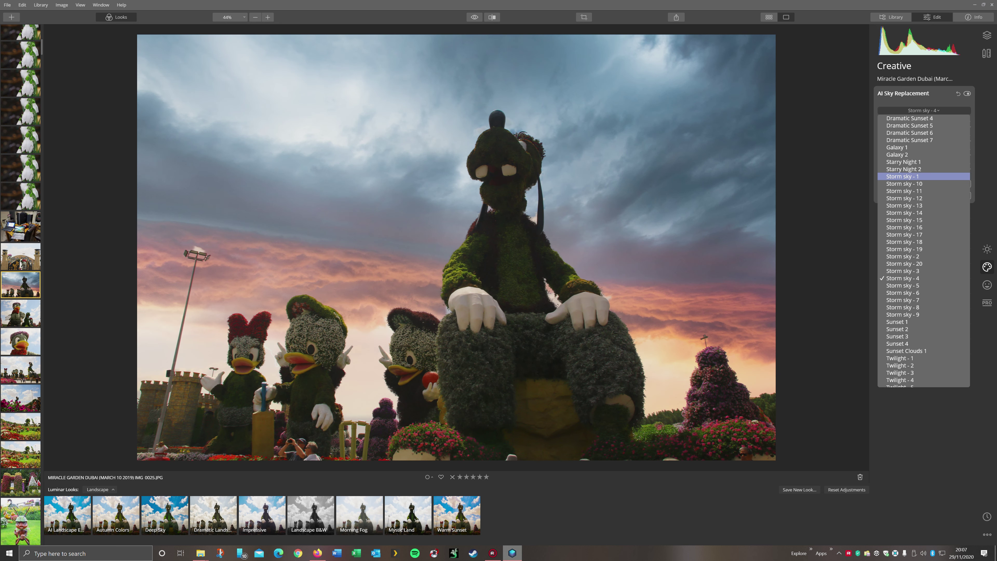
pyautogui.click(902, 271)
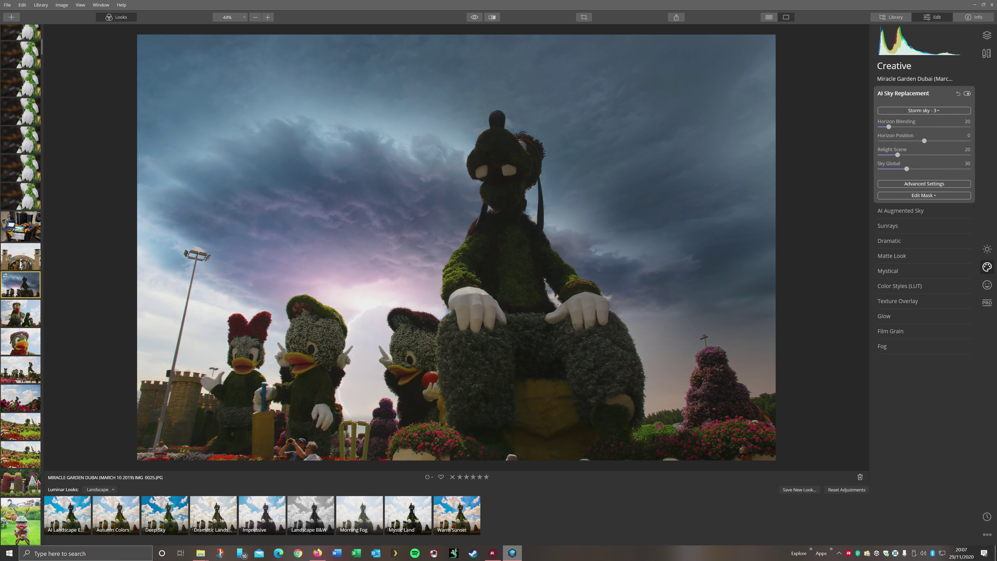
# - Add the Lightning 1 object with AI Augmented Sky and place its bolt between the giant seated figure and the purple flower tower
pyautogui.click(895, 211)
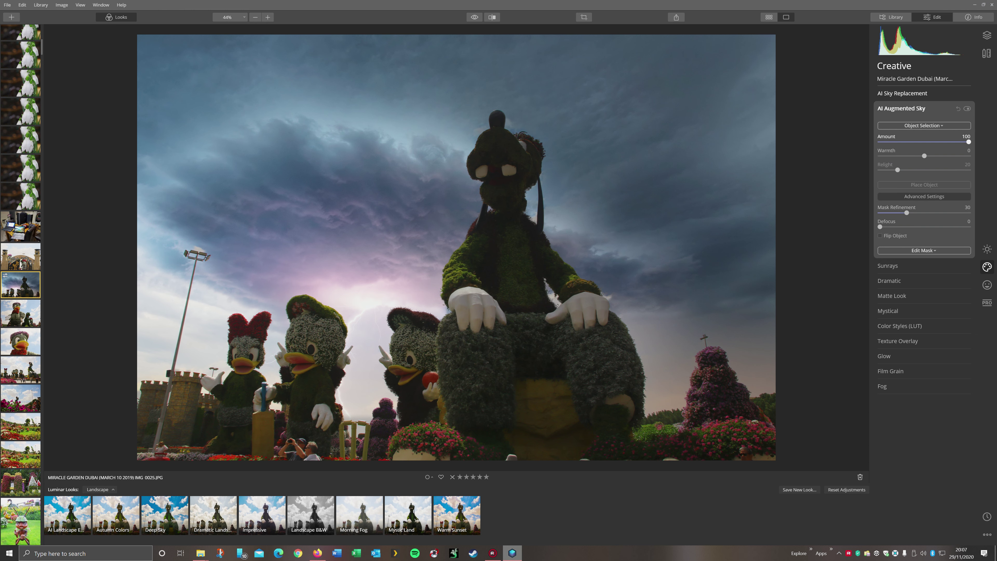
pyautogui.click(922, 125)
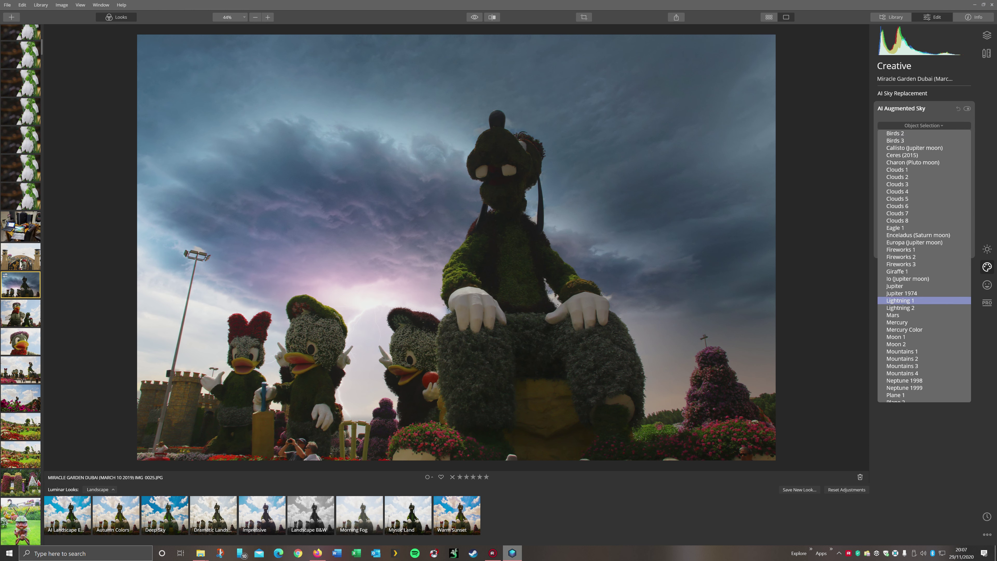
pyautogui.click(898, 300)
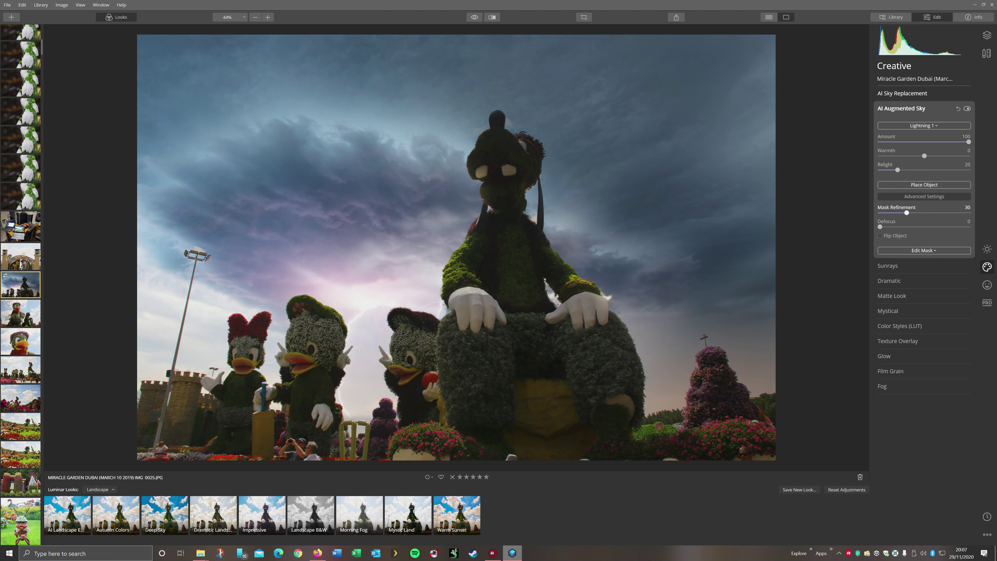
pyautogui.click(924, 184)
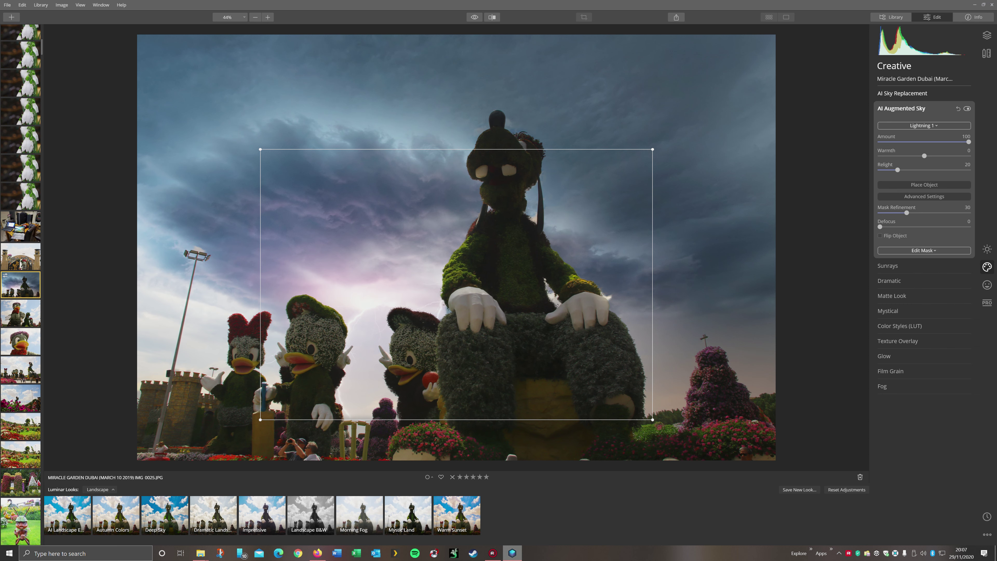
pyautogui.moveTo(456, 284); pyautogui.dragTo(685, 304)
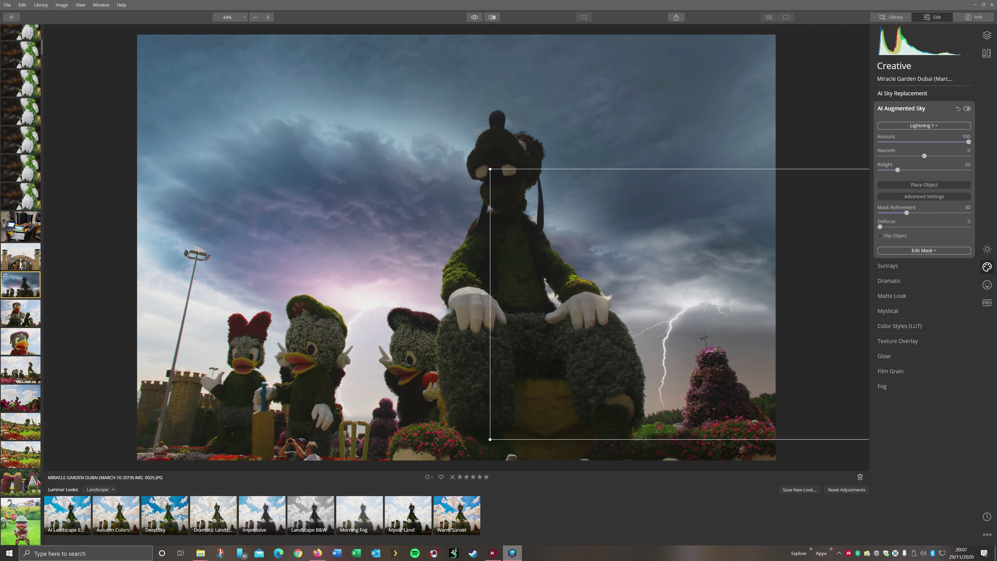
# - Look over the Matte Look advanced settings, then examine the lightning around the flower tower and duck figures at 100% zoom
pyautogui.click(892, 296)
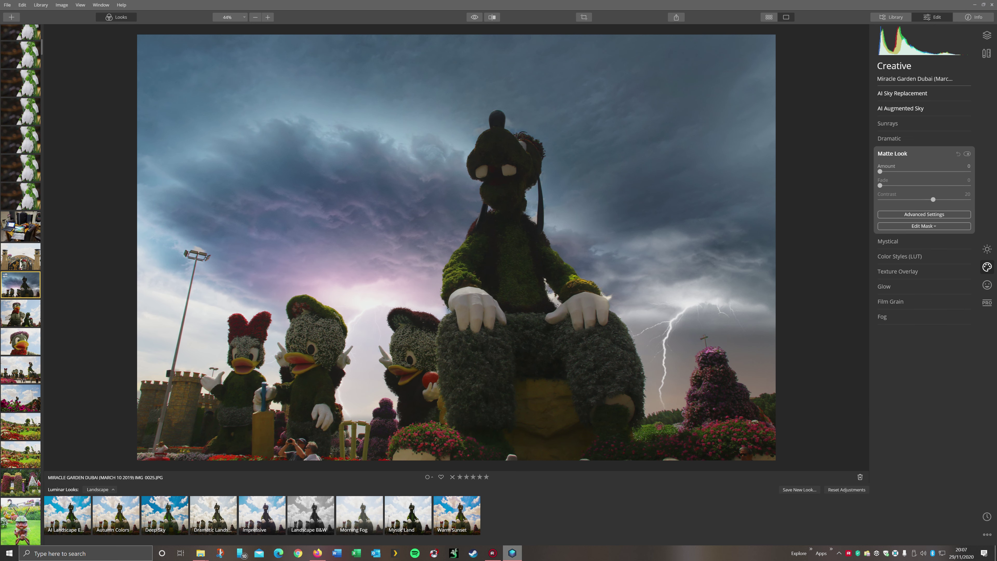
pyautogui.click(924, 213)
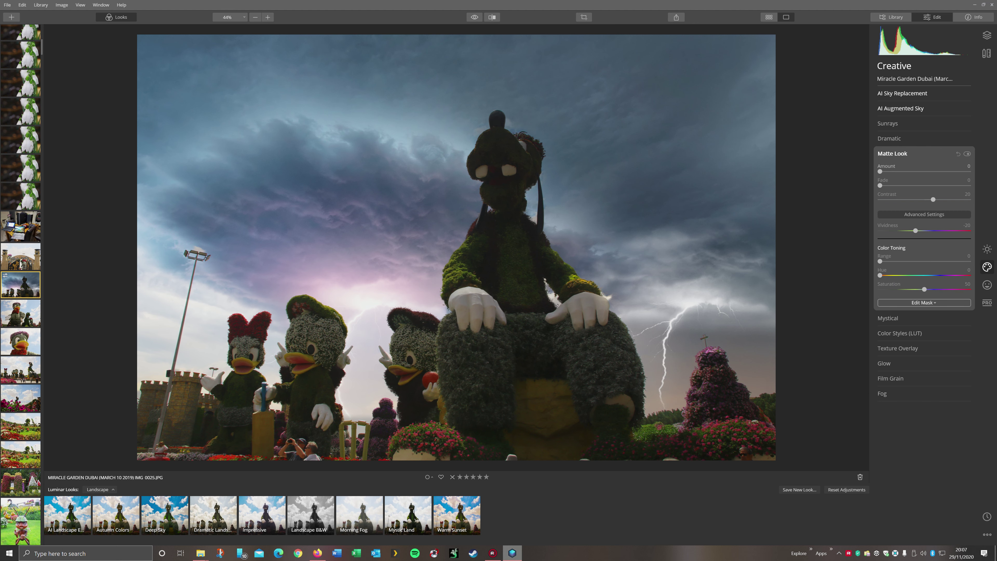
pyautogui.click(902, 109)
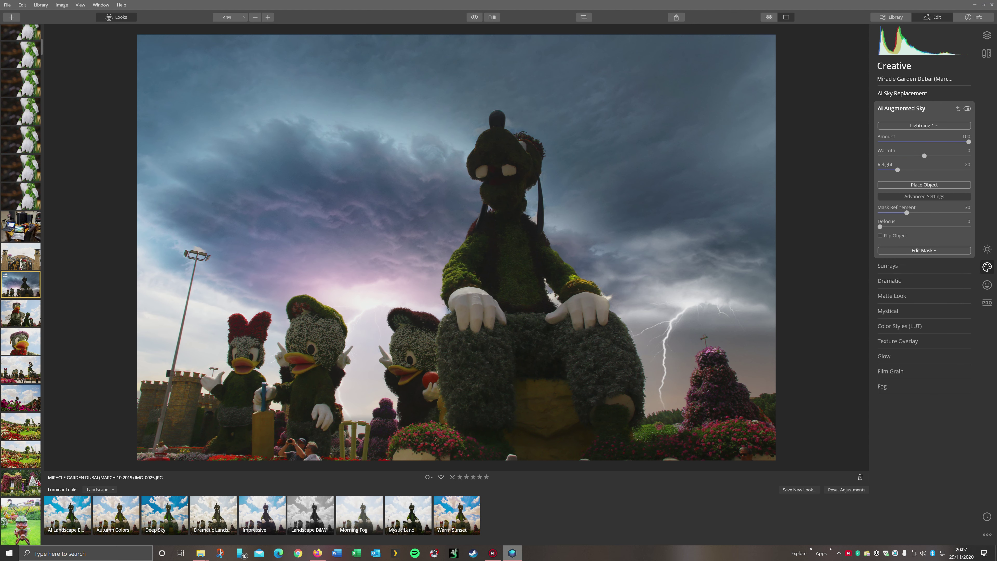
pyautogui.click(924, 125)
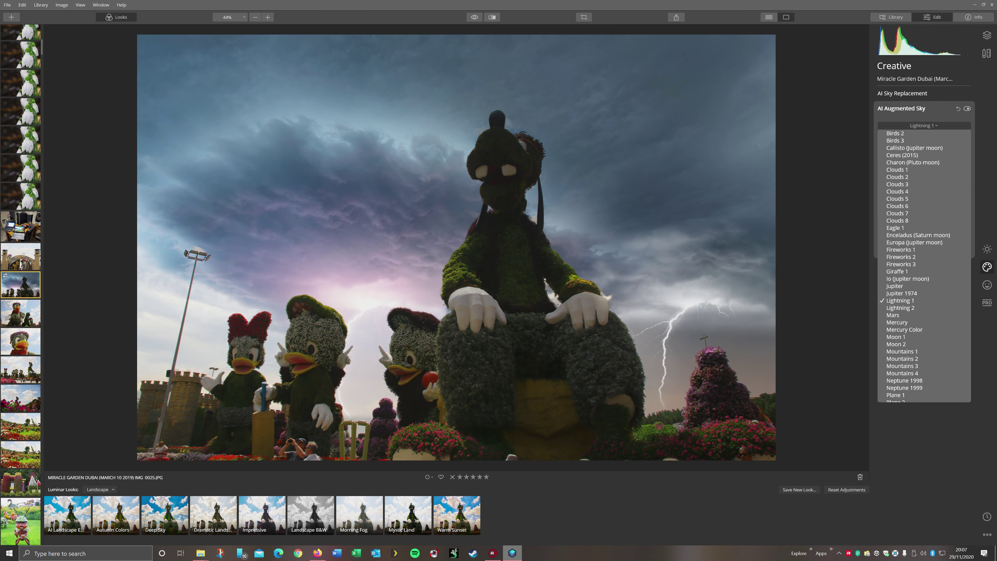
pyautogui.press('Escape')
pyautogui.scroll(2, 697, 138)
pyautogui.scroll(-2, 696, 138)
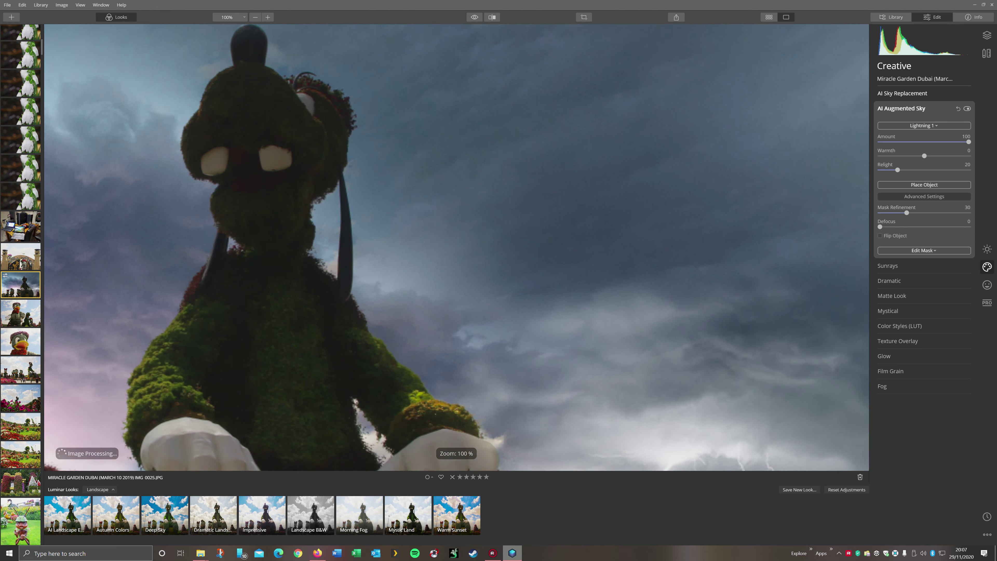
pyautogui.moveTo(456, 385); pyautogui.dragTo(463, 108)
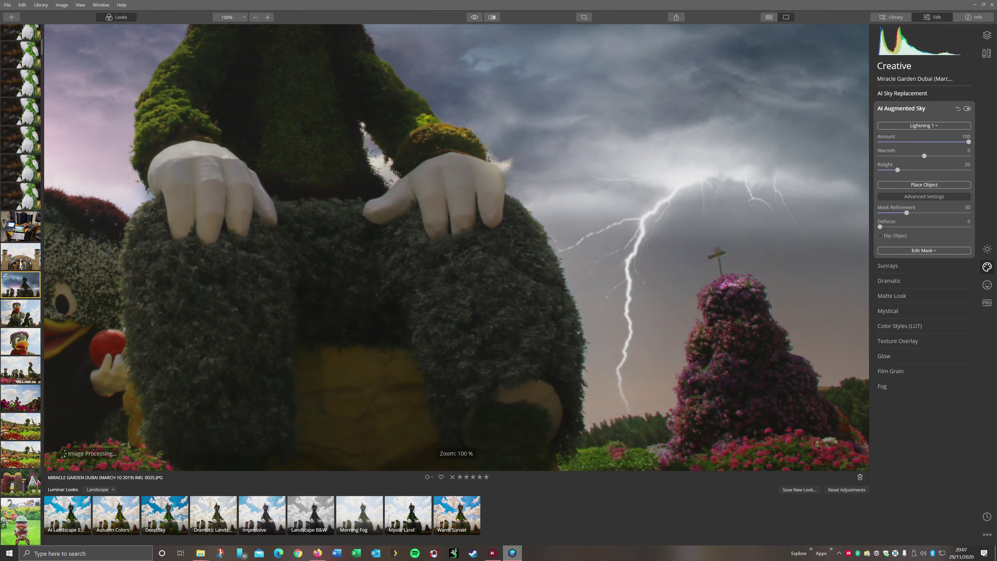
pyautogui.moveTo(211, 220); pyautogui.dragTo(703, 244)
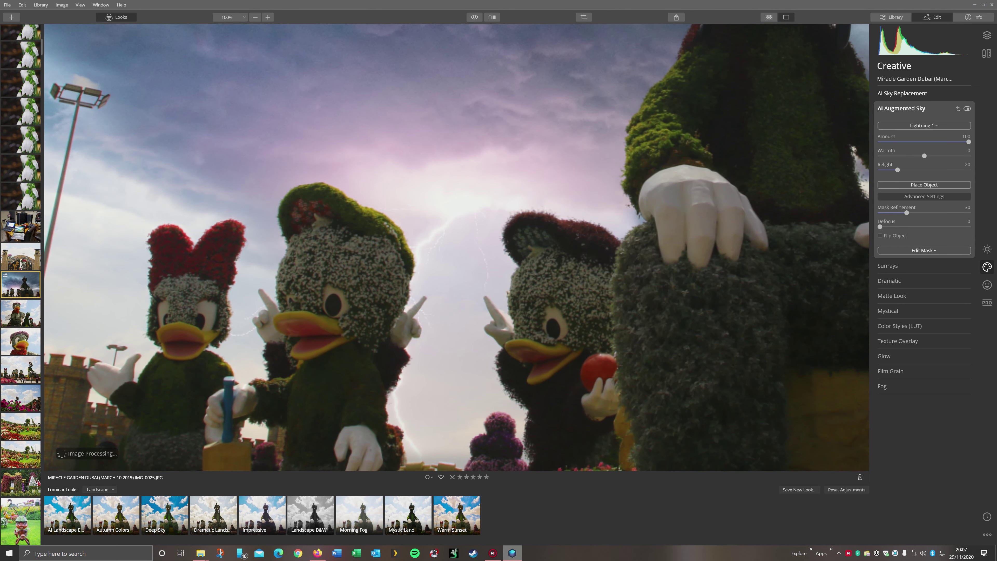
pyautogui.press('z')
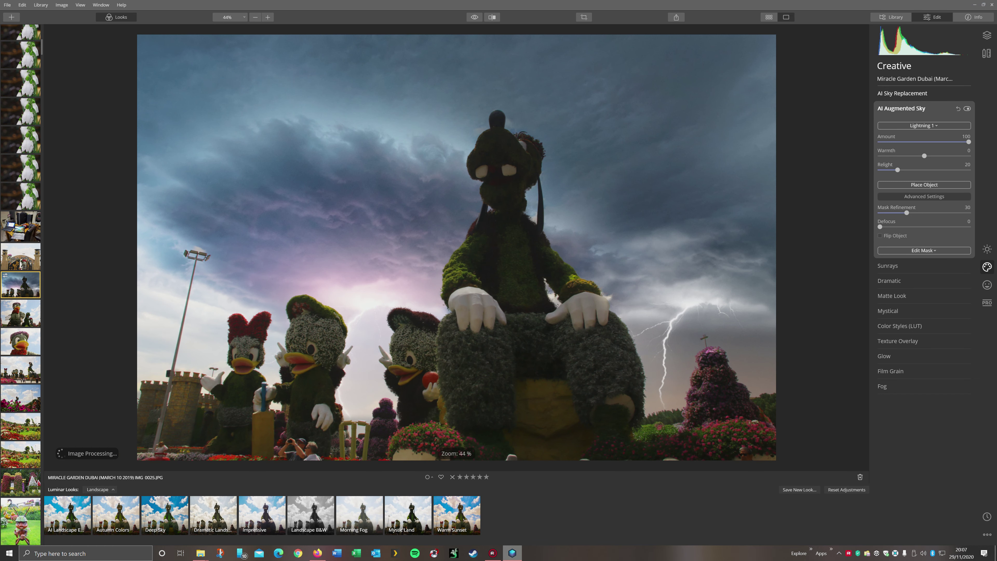
# - Switch the augmented sky object to Lightning 2 and place its bolts above the duck figures
pyautogui.click(924, 125)
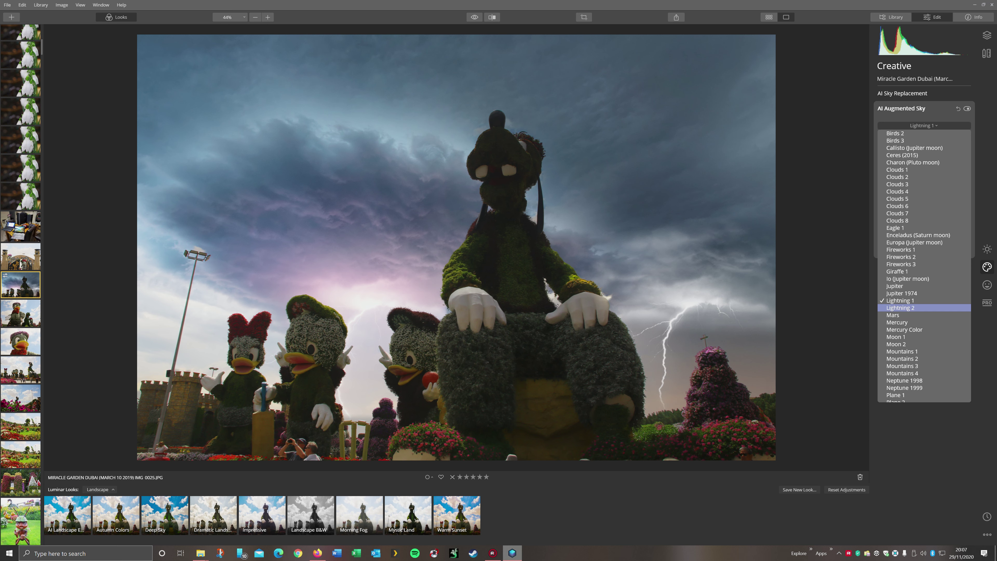
pyautogui.click(902, 307)
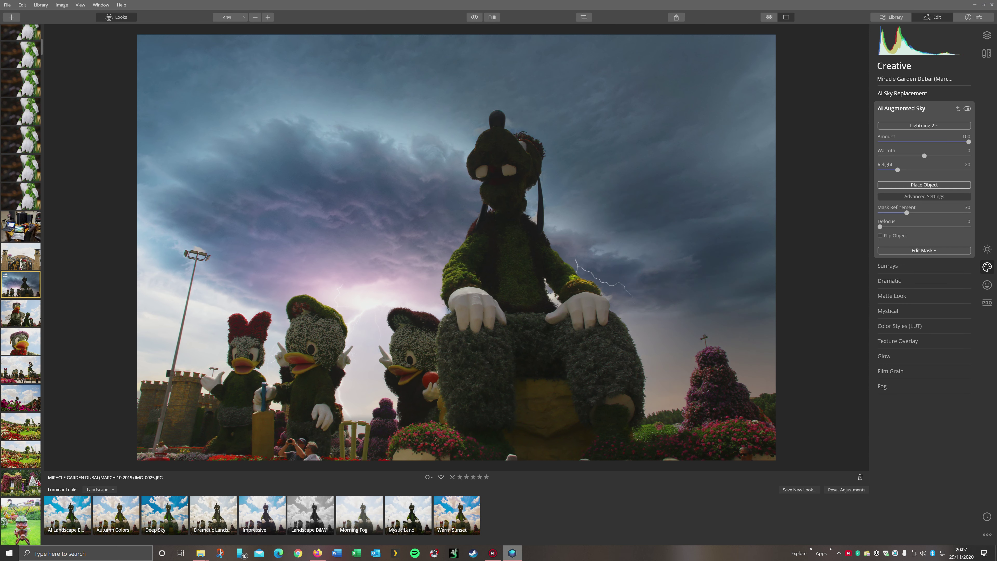
pyautogui.click(923, 185)
pyautogui.moveTo(456, 335); pyautogui.dragTo(332, 291)
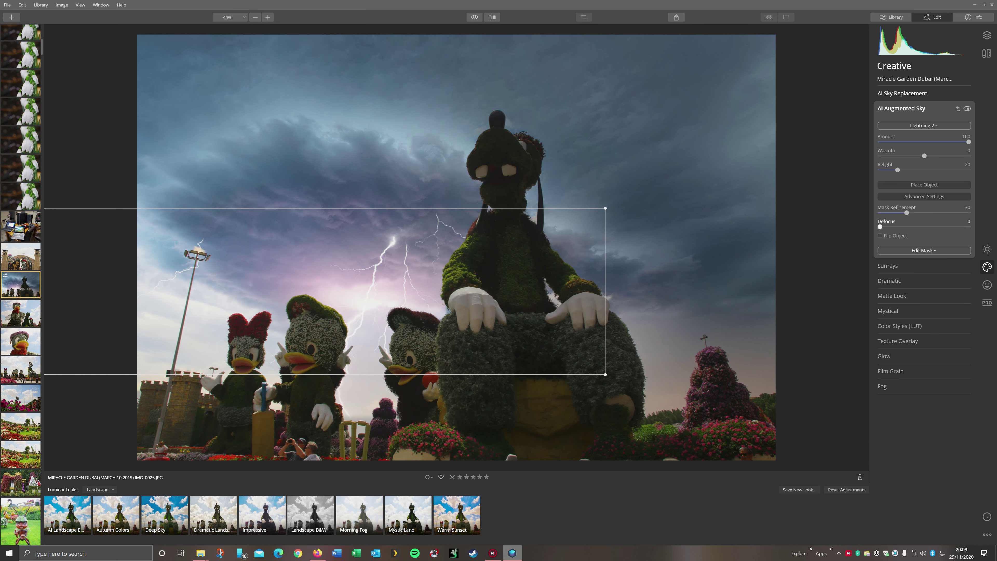
# - Set the augmented sky object's Defocus to 9, Mask Refinement to 3 and Relight to 41
pyautogui.moveTo(880, 227); pyautogui.dragTo(917, 226)
pyautogui.moveTo(895, 226)
pyautogui.mouseDown()
pyautogui.moveTo(943, 227)
pyautogui.moveTo(879, 226)
pyautogui.mouseUp()
pyautogui.moveTo(880, 226)
pyautogui.mouseDown()
pyautogui.moveTo(896, 226)
pyautogui.moveTo(879, 212)
pyautogui.moveTo(960, 212)
pyautogui.moveTo(883, 212)
pyautogui.mouseUp()
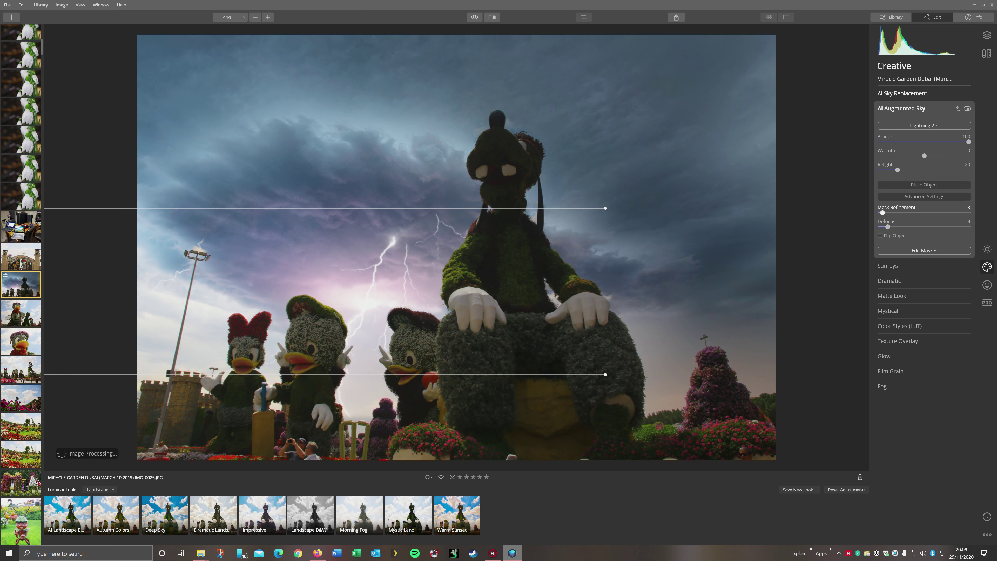
pyautogui.moveTo(897, 170)
pyautogui.mouseDown()
pyautogui.moveTo(969, 170)
pyautogui.moveTo(879, 170)
pyautogui.moveTo(916, 169)
pyautogui.mouseUp()
# - Finish placing the lightning and replace the augmented sky object with Io (Jupiter moon)
pyautogui.click(923, 125)
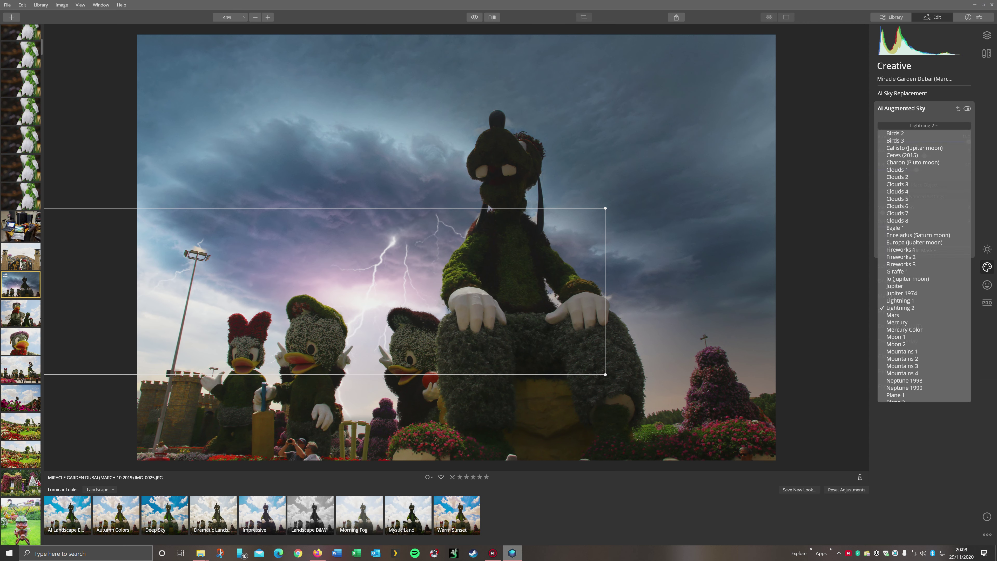
pyautogui.click(901, 109)
pyautogui.click(923, 108)
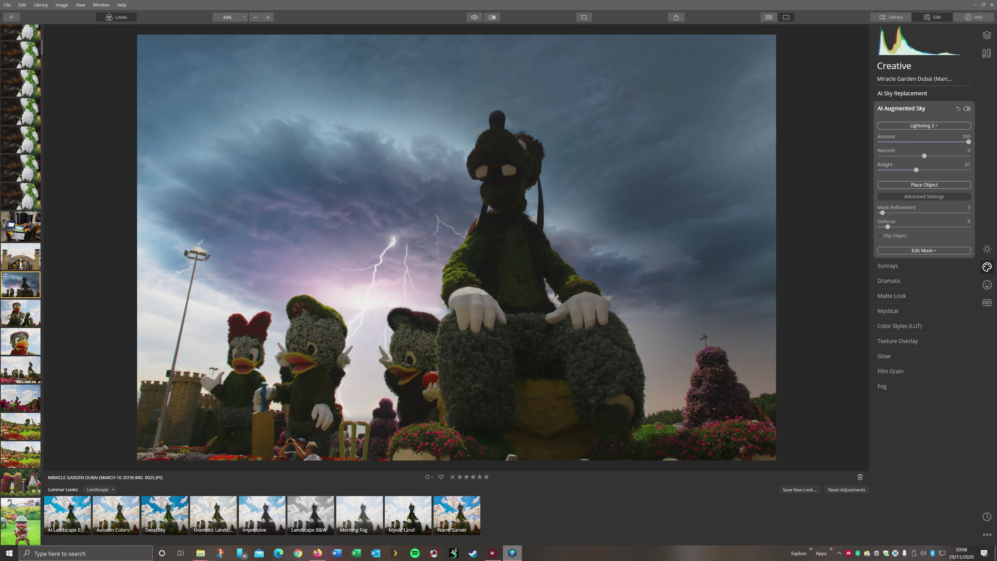
pyautogui.click(924, 126)
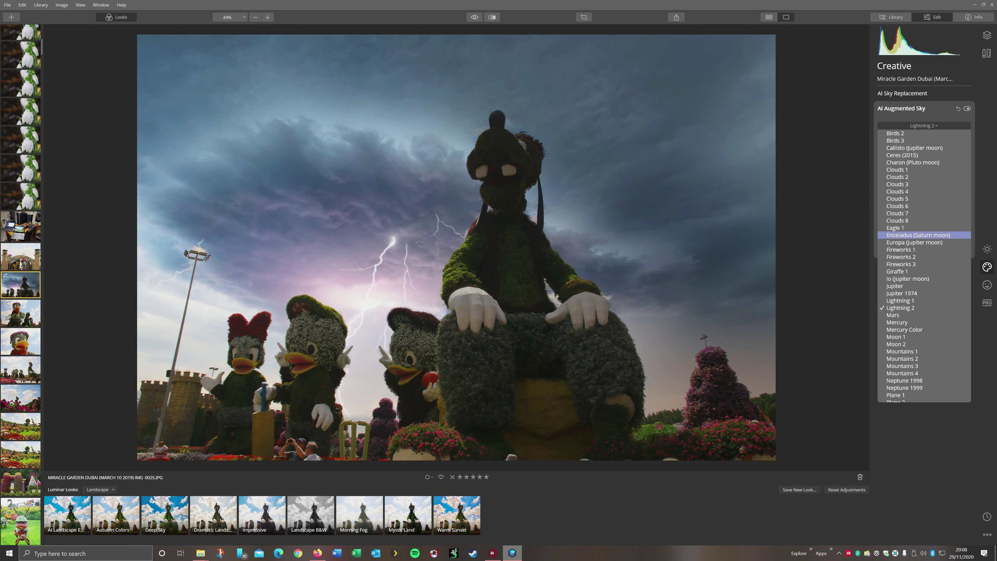
pyautogui.click(907, 278)
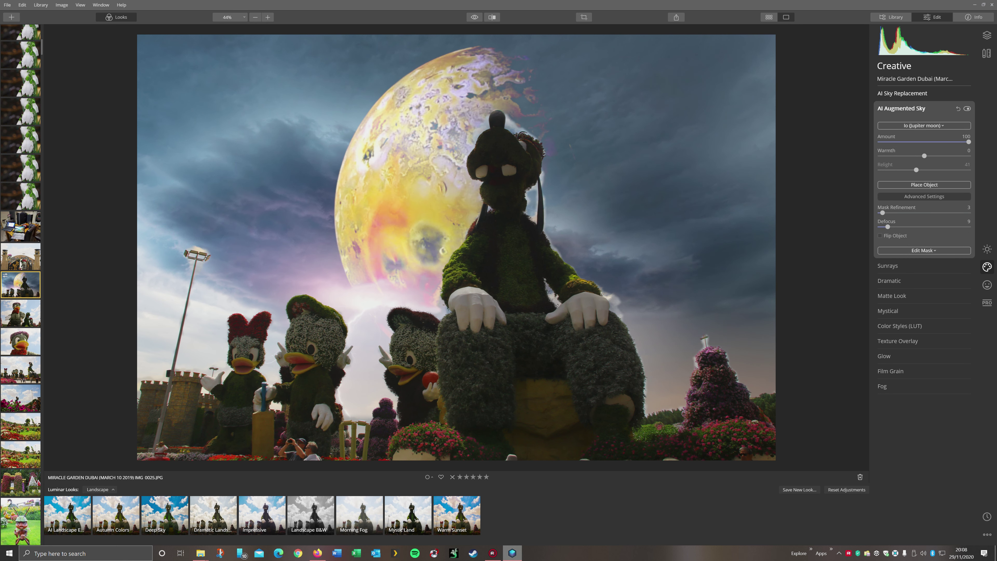
# - Shrink the Io (Jupiter moon) object and place it in the open sky to the right of the large seated figure
pyautogui.click(923, 185)
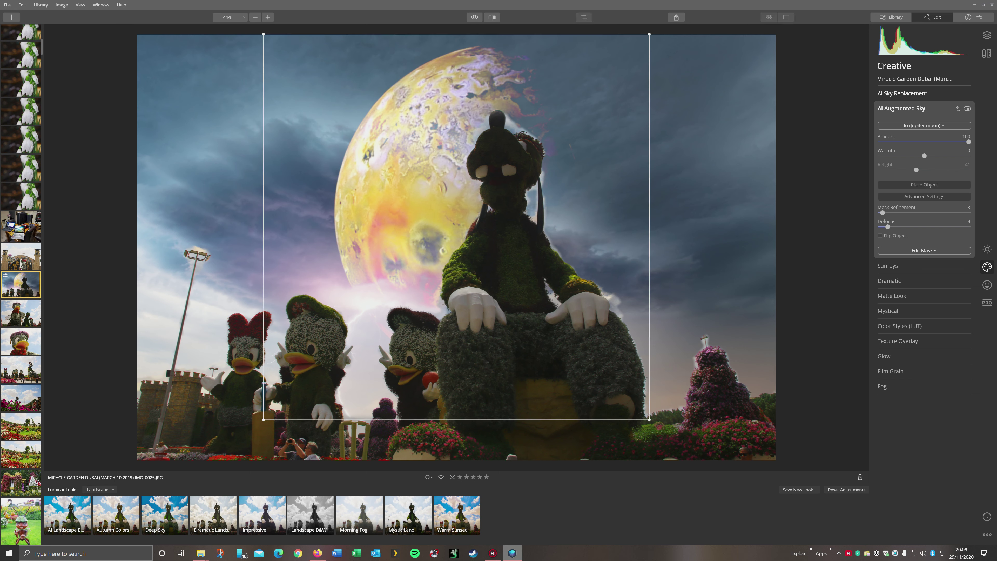
pyautogui.moveTo(649, 420); pyautogui.dragTo(493, 264)
pyautogui.moveTo(378, 149); pyautogui.dragTo(697, 138)
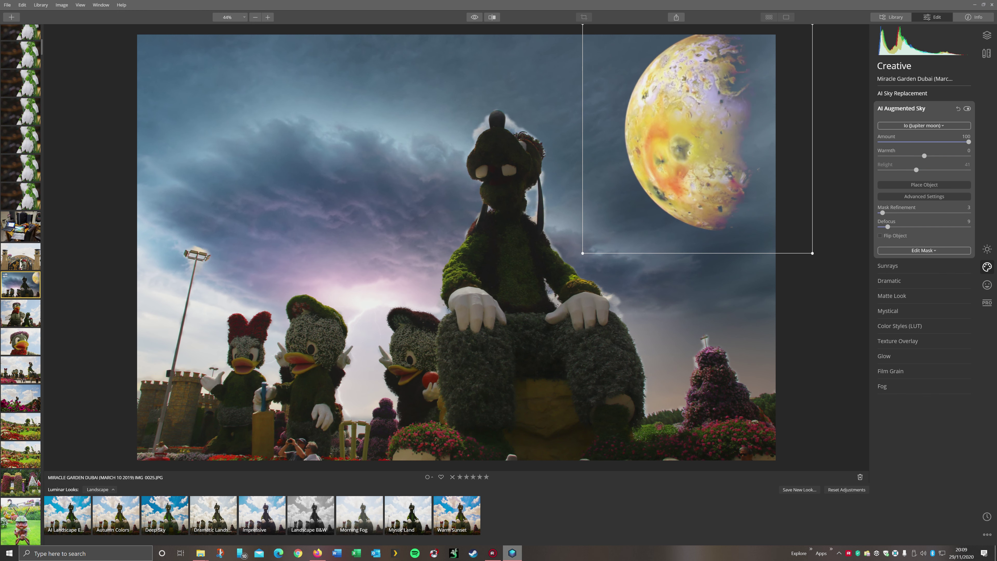
# - Reset all adjustments on the photo, add Moon 1 as augmented sky object and place it right of the seated figure's head
pyautogui.click(846, 489)
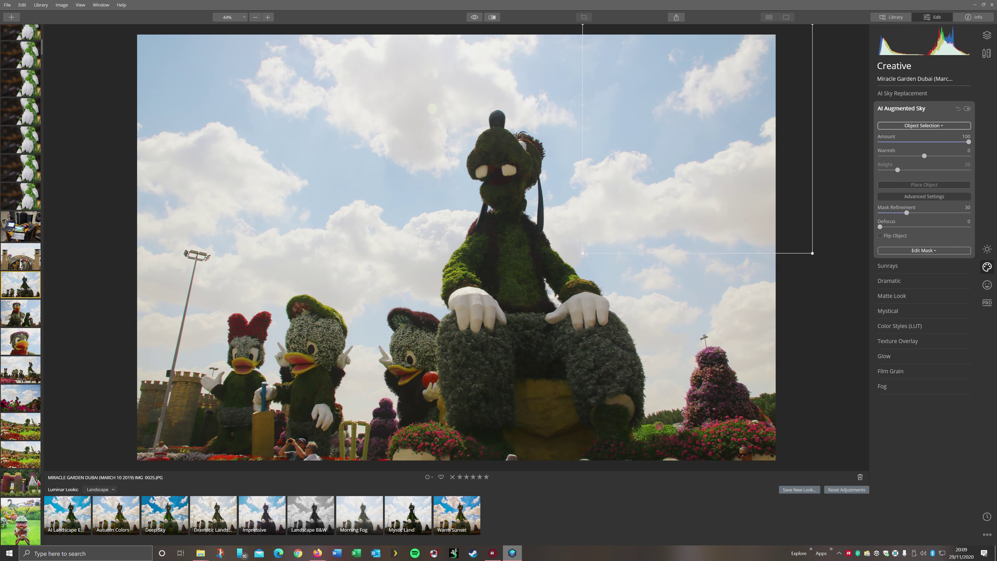
pyautogui.click(923, 126)
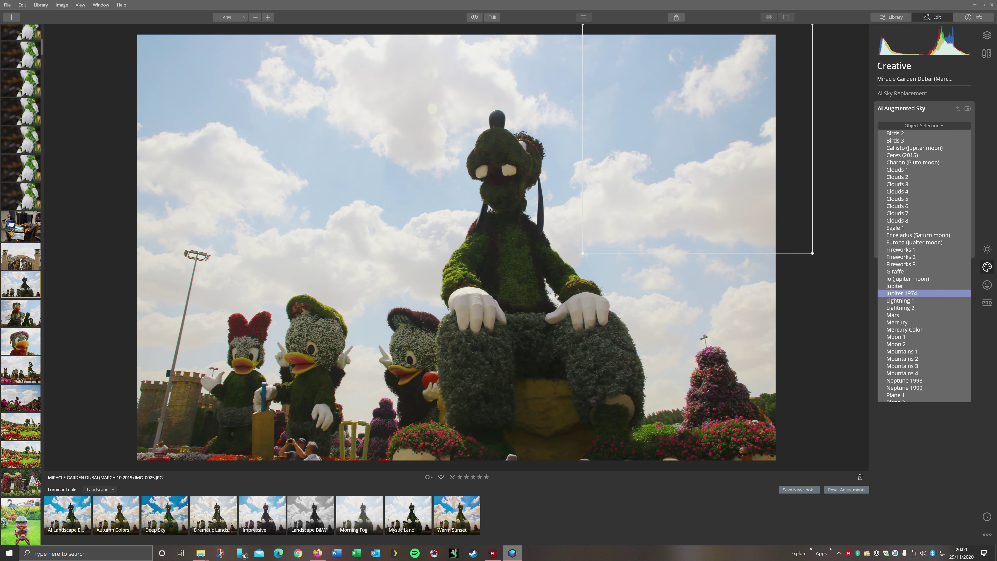
pyautogui.click(898, 336)
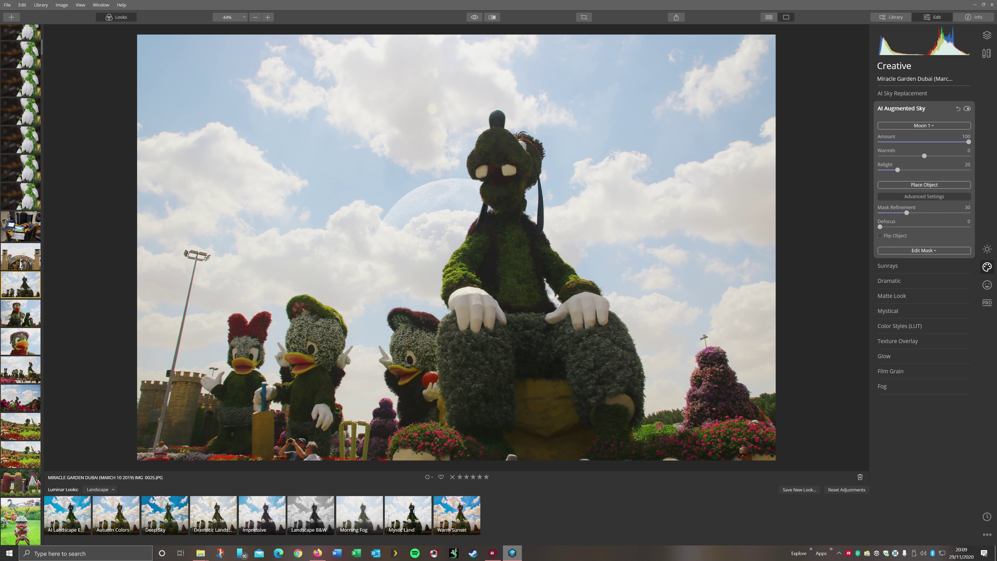
pyautogui.click(924, 185)
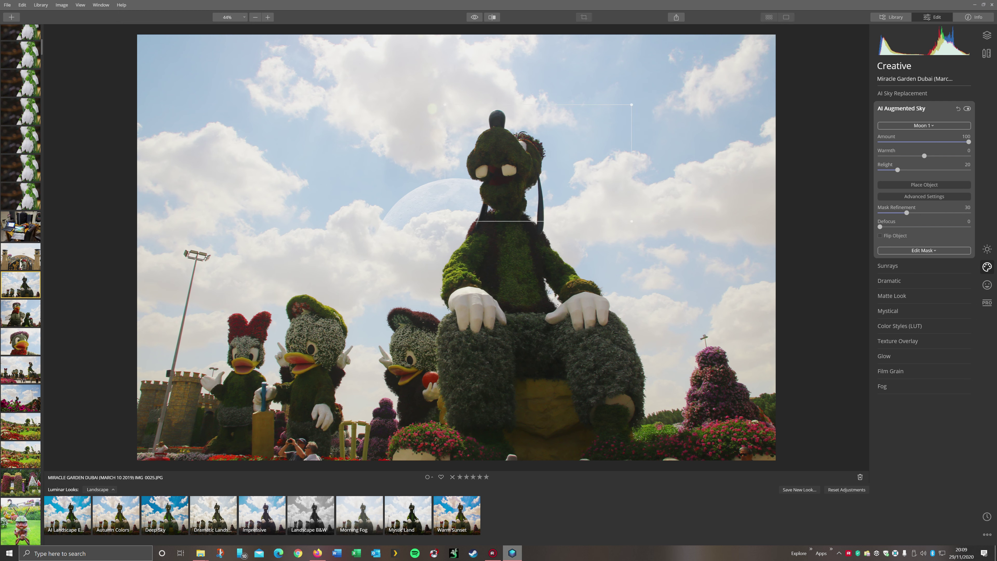
pyautogui.moveTo(538, 162); pyautogui.dragTo(667, 122)
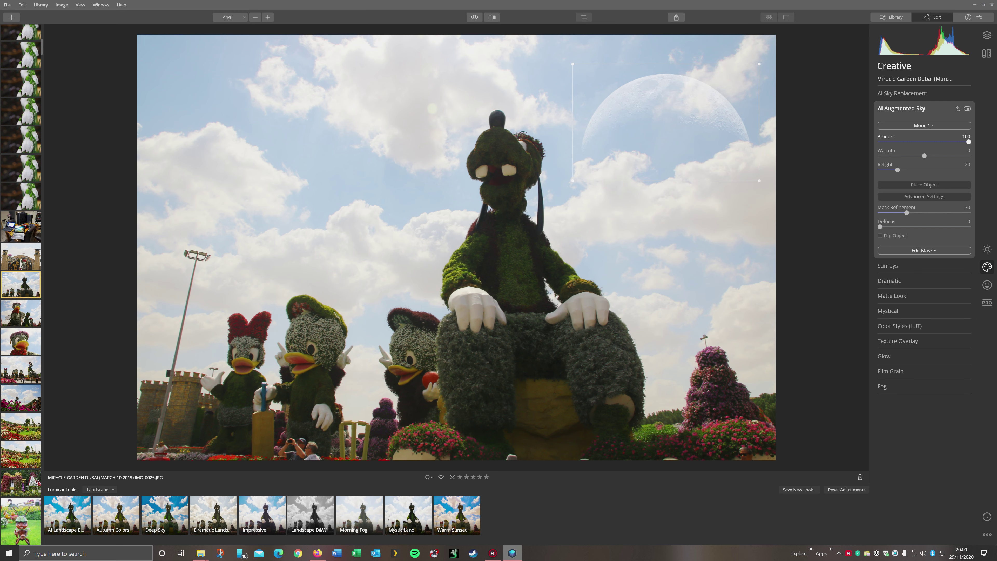
pyautogui.moveTo(968, 142)
pyautogui.mouseDown()
pyautogui.moveTo(880, 142)
pyautogui.moveTo(968, 141)
pyautogui.mouseUp()
# - Switch the augmented sky object to Mountains 4 and place its snowy peak between the duck figures
pyautogui.click(924, 126)
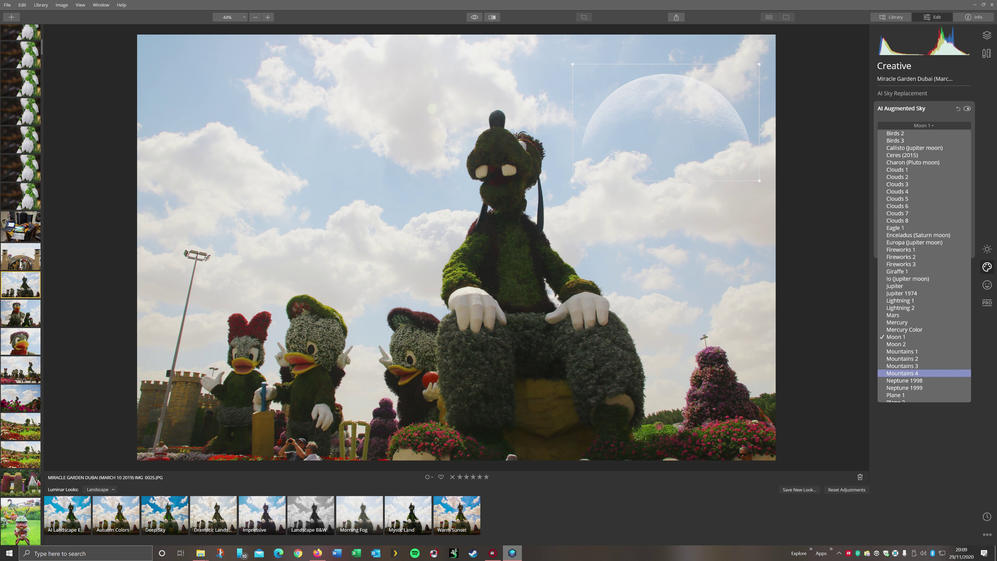
pyautogui.click(903, 373)
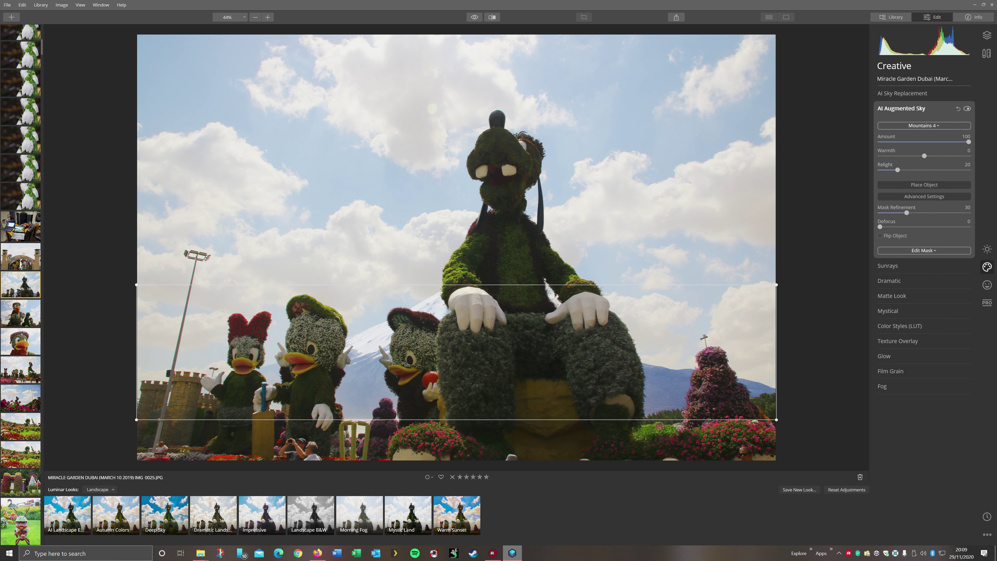
pyautogui.moveTo(456, 352); pyautogui.dragTo(366, 347)
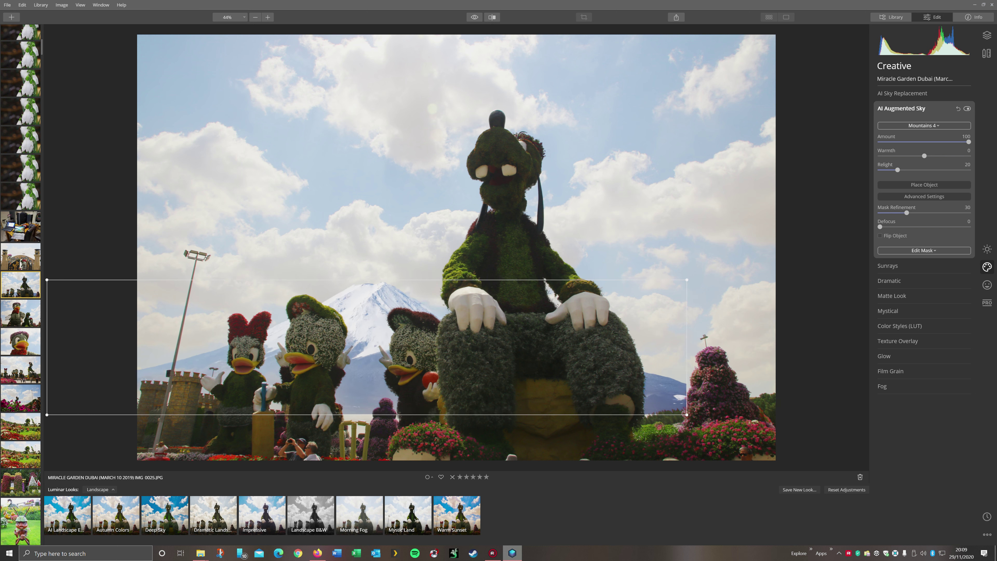
pyautogui.moveTo(367, 347)
pyautogui.mouseDown()
pyautogui.moveTo(382, 350)
pyautogui.moveTo(384, 317)
pyautogui.moveTo(442, 164)
pyautogui.moveTo(454, 163)
pyautogui.moveTo(446, 358)
pyautogui.moveTo(370, 362)
pyautogui.mouseUp()
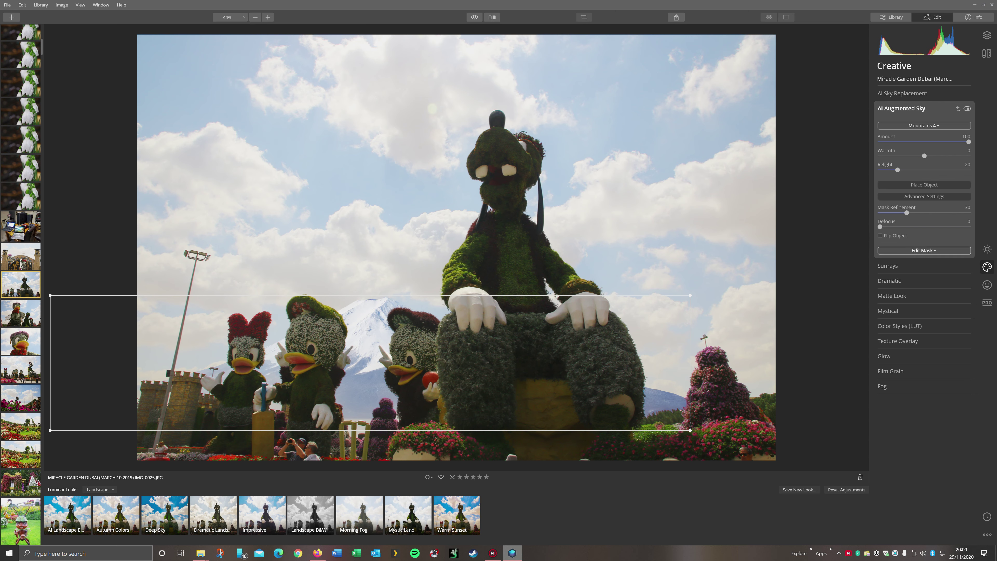
# - Replace the augmented sky object with Mountains 2 and adjust the range's height behind the figures
pyautogui.click(924, 126)
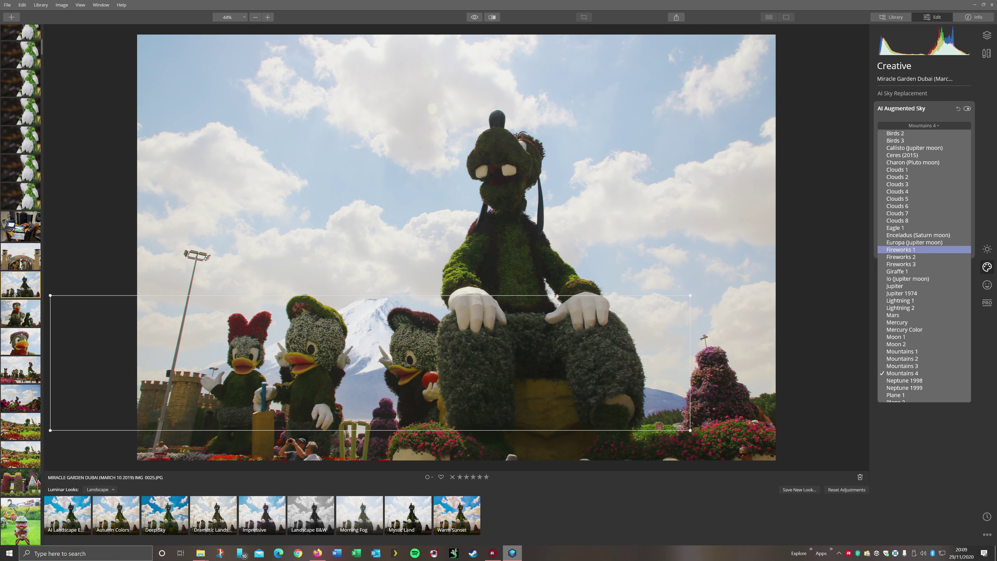
pyautogui.click(898, 358)
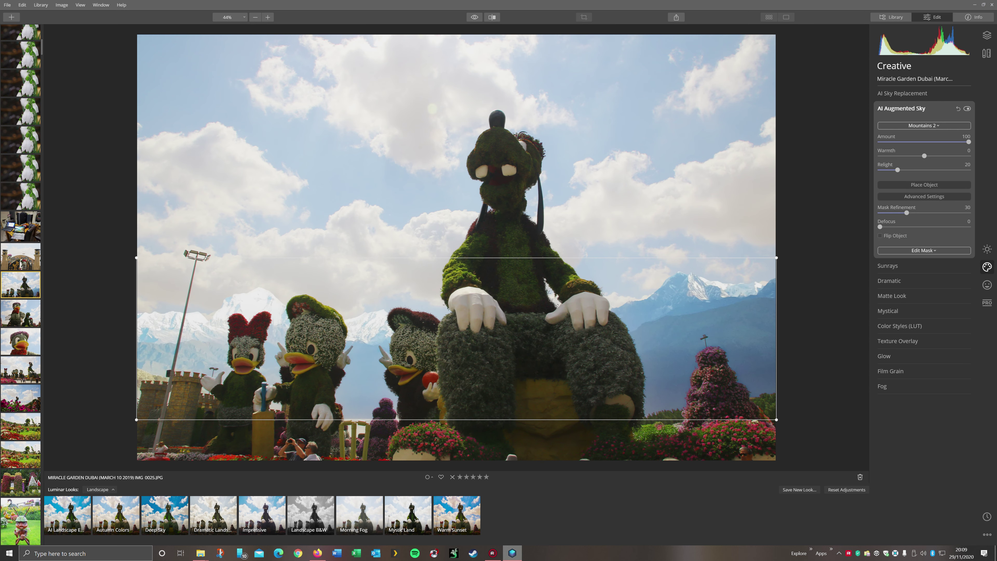
pyautogui.moveTo(456, 338)
pyautogui.mouseDown()
pyautogui.moveTo(463, 244)
pyautogui.moveTo(458, 349)
pyautogui.mouseUp()
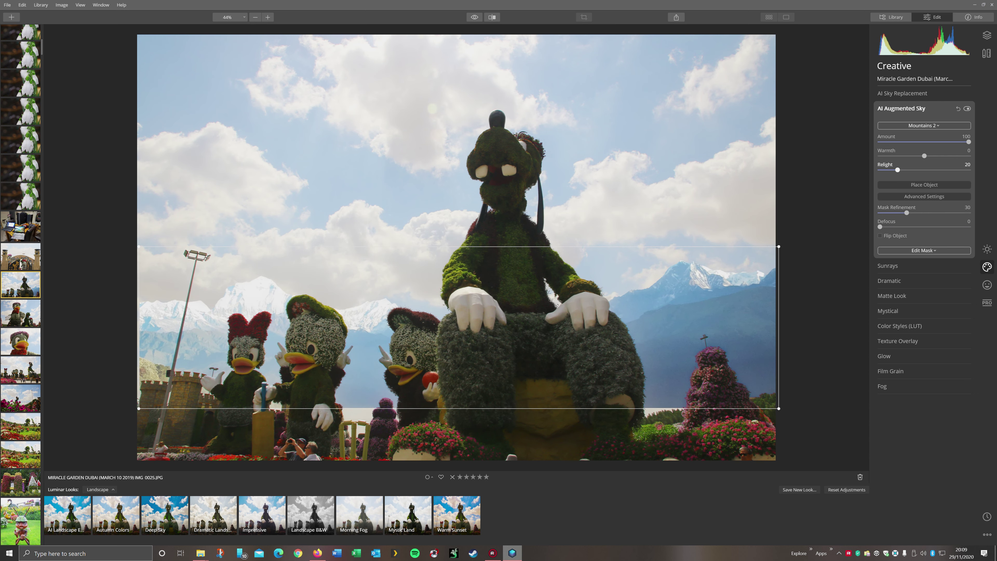
# - Change the augmented sky object to Plane 1 and place the aircraft in the sky above the duck figures
pyautogui.click(923, 125)
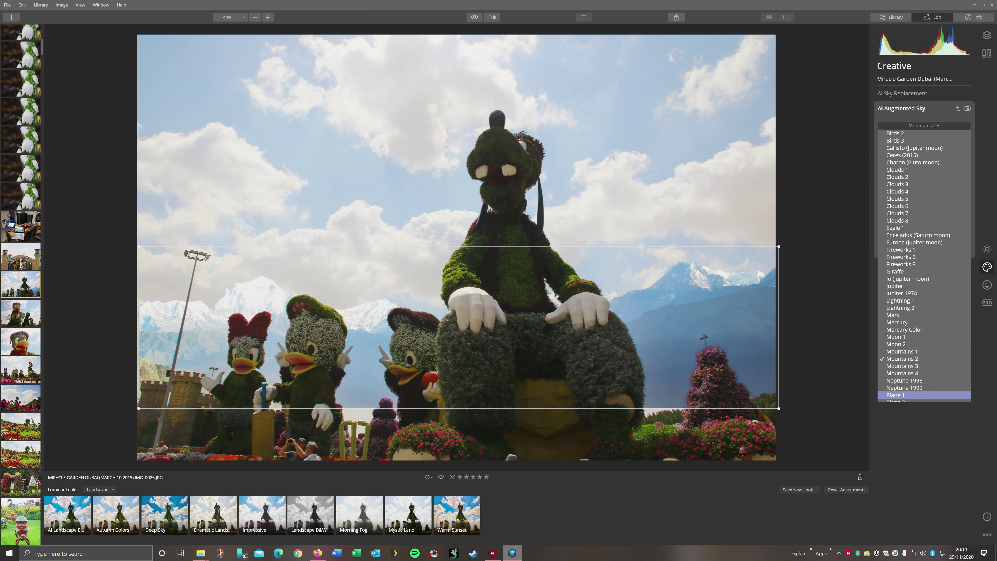
pyautogui.click(895, 395)
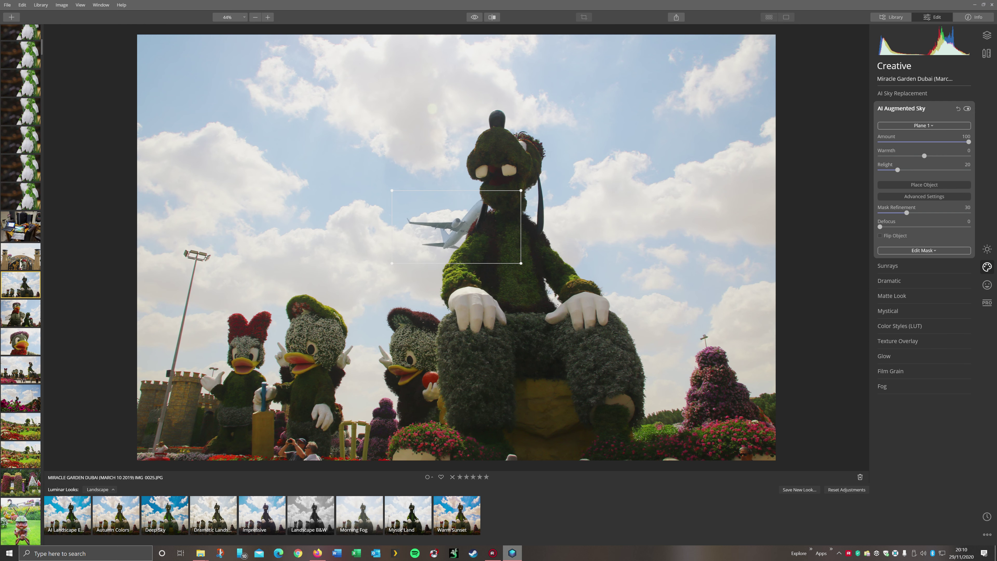
pyautogui.moveTo(457, 227); pyautogui.dragTo(322, 219)
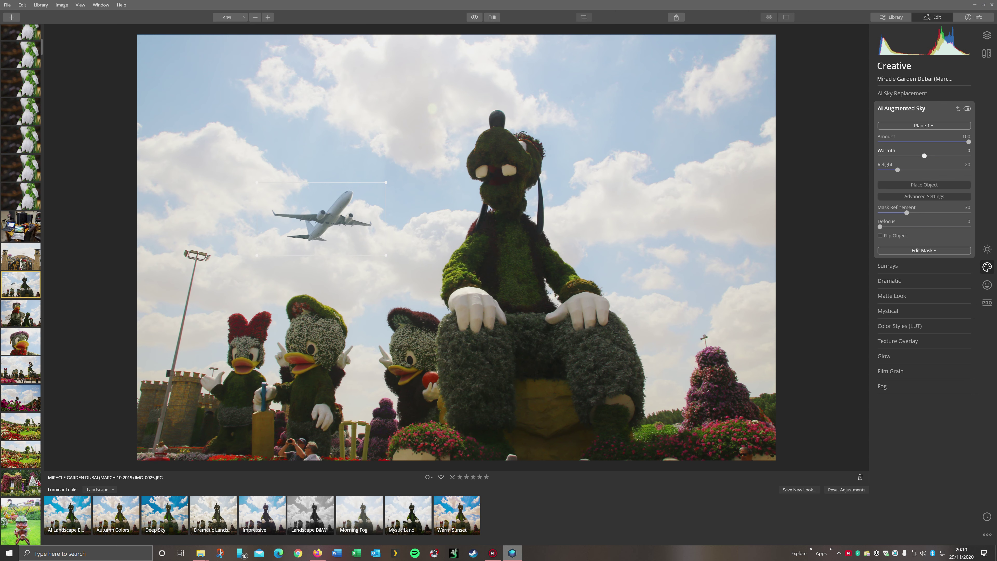
# - Switch the augmented sky object to Planet 1 and place it in the sky right of the seated figure's head
pyautogui.click(923, 125)
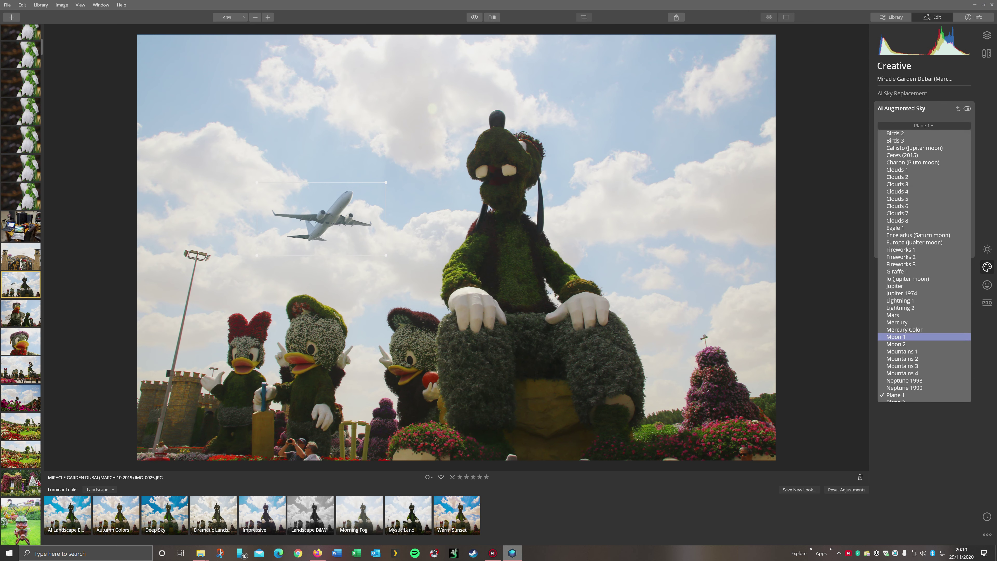
pyautogui.scroll(-1, 924, 337)
pyautogui.click(923, 391)
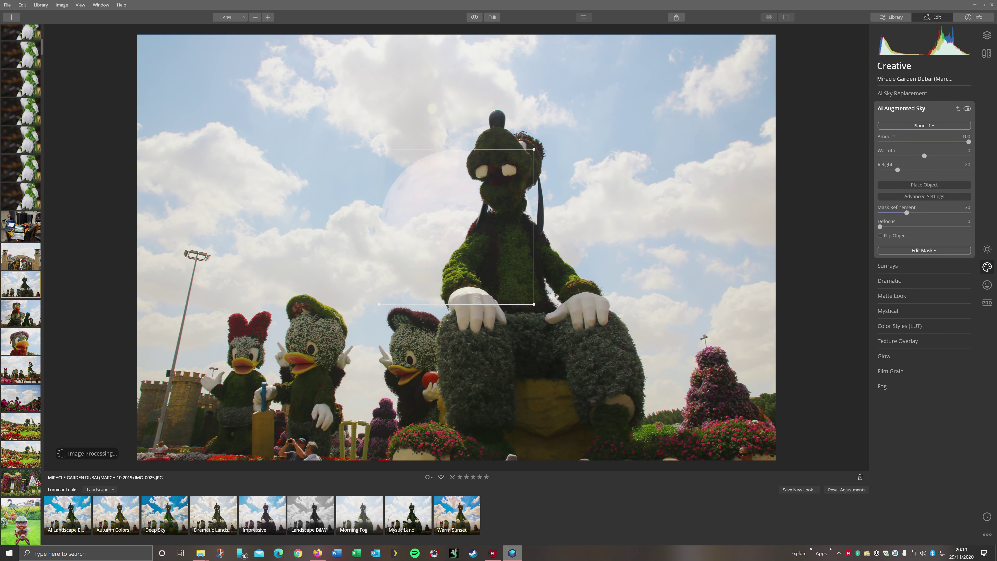
pyautogui.moveTo(682, 144); pyautogui.dragTo(686, 142)
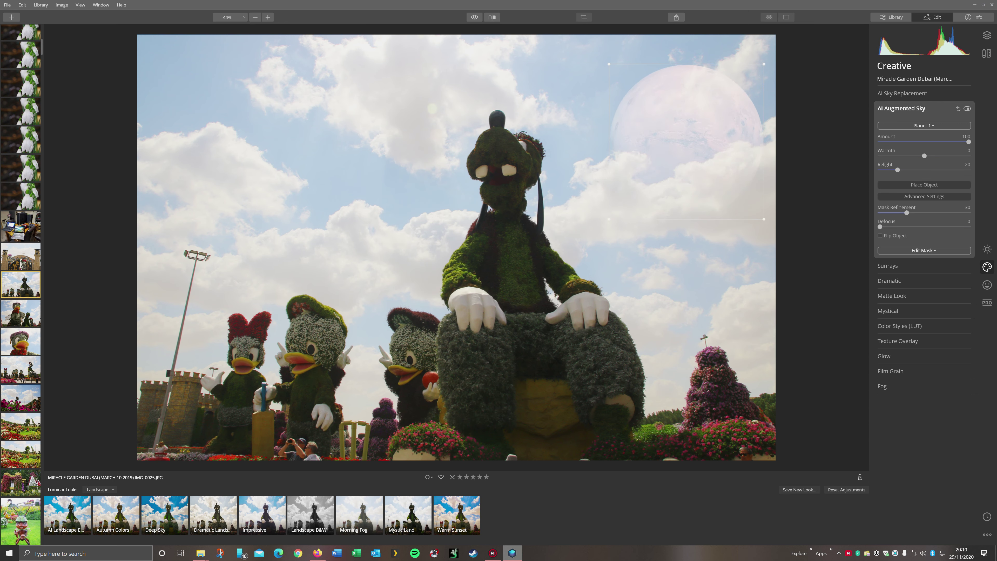
# - Try Io (Jupiter moon) as the augmented sky object on the bright sky, then reset all adjustments
pyautogui.click(923, 125)
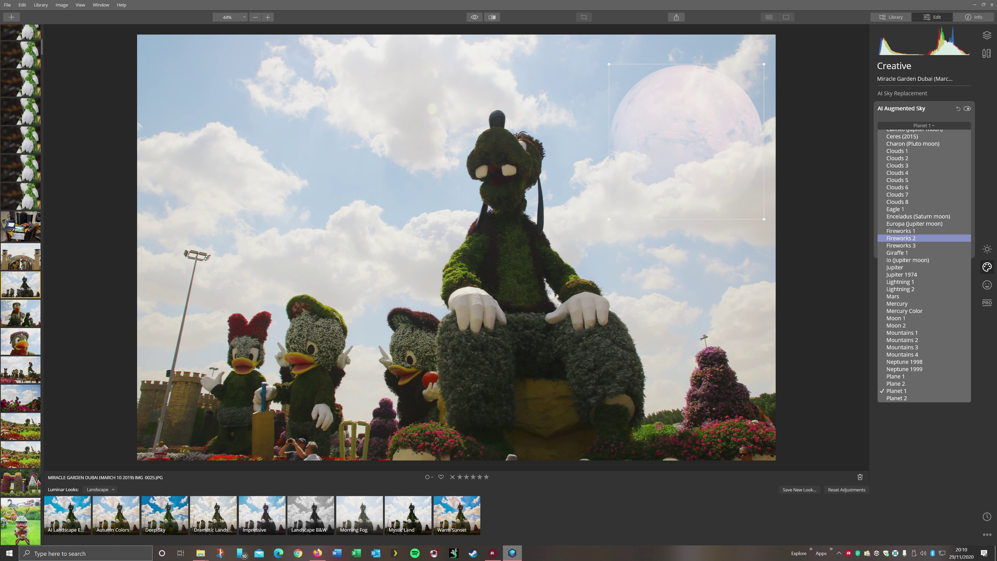
pyautogui.click(908, 260)
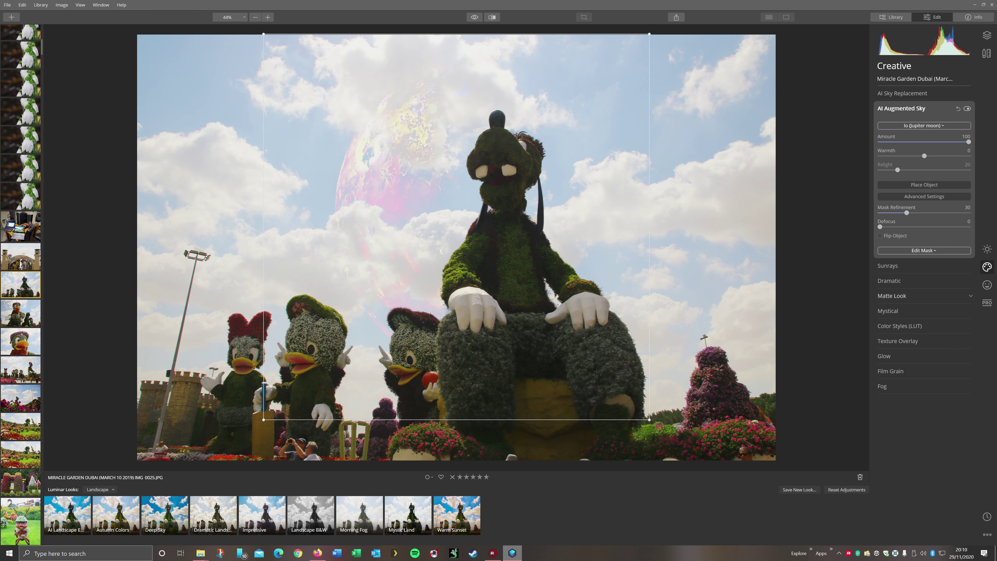
pyautogui.click(845, 489)
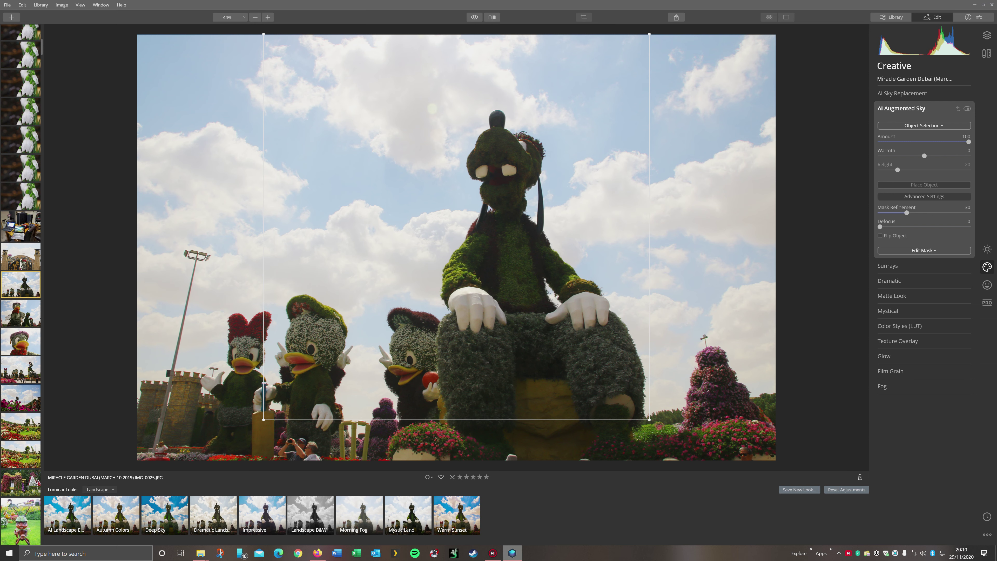
# - Try the Clouds 3 object across the sky around the seated figure's head, then undo it
pyautogui.click(924, 125)
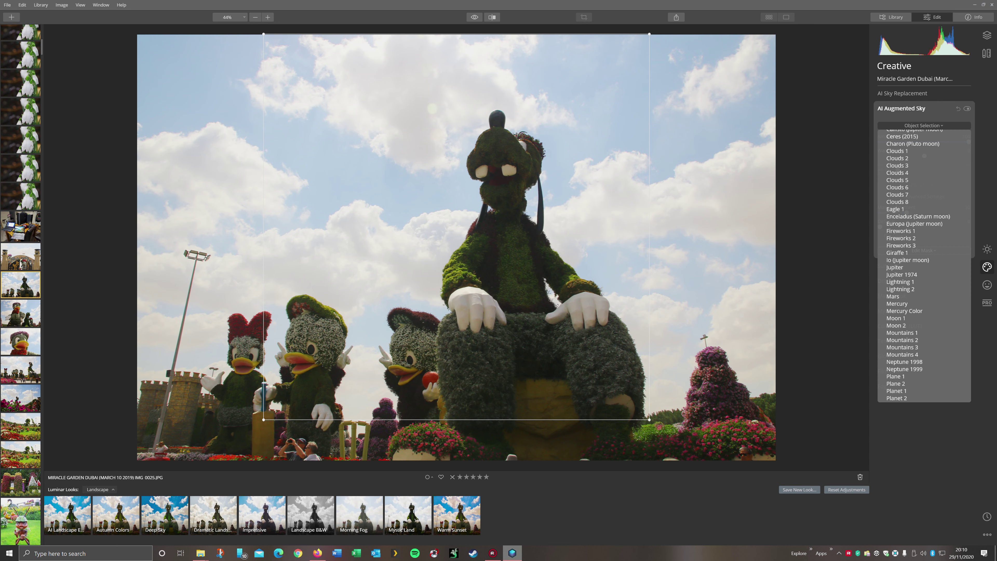
pyautogui.click(903, 163)
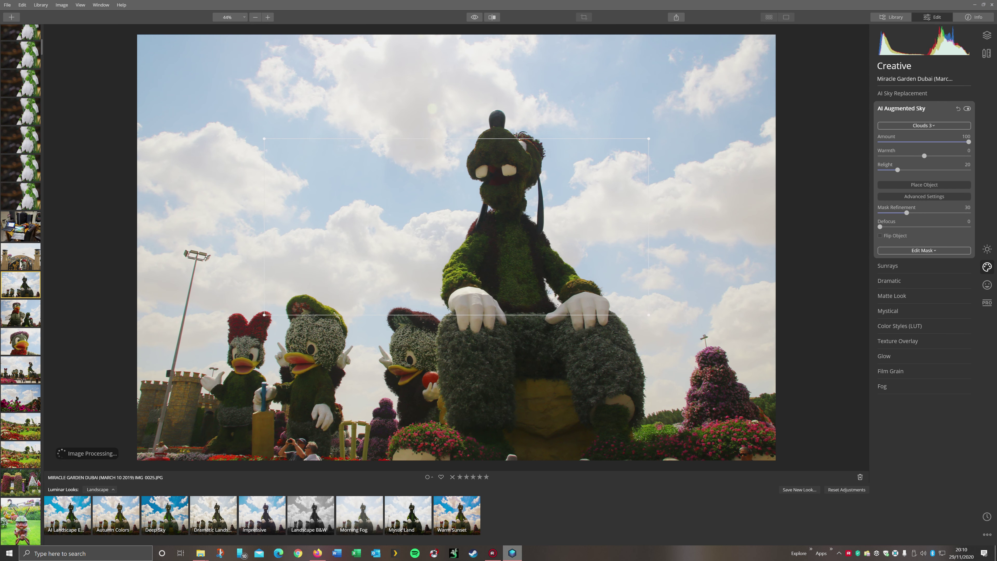
pyautogui.moveTo(457, 227); pyautogui.dragTo(605, 199)
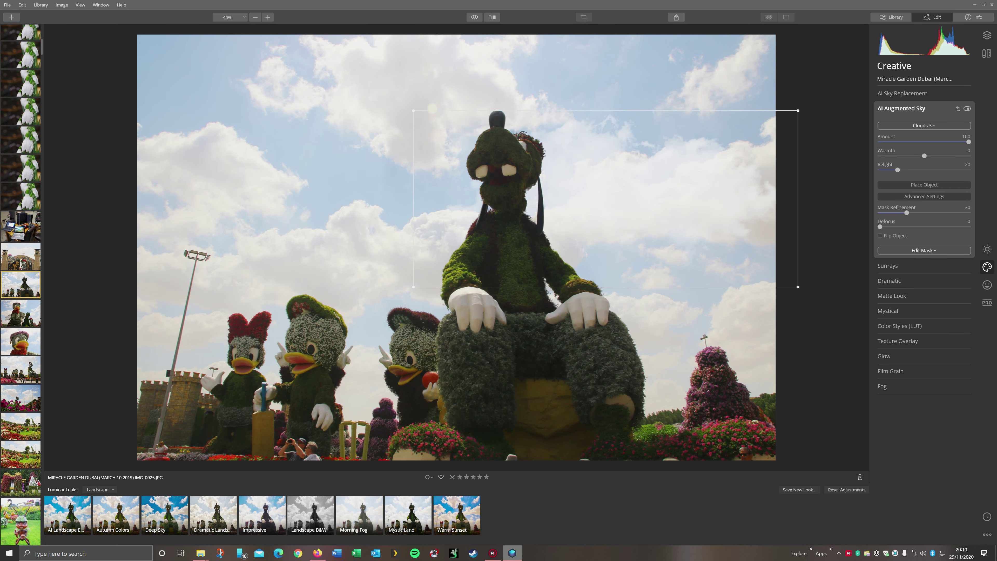
pyautogui.hotkey('ctrl', 'z')
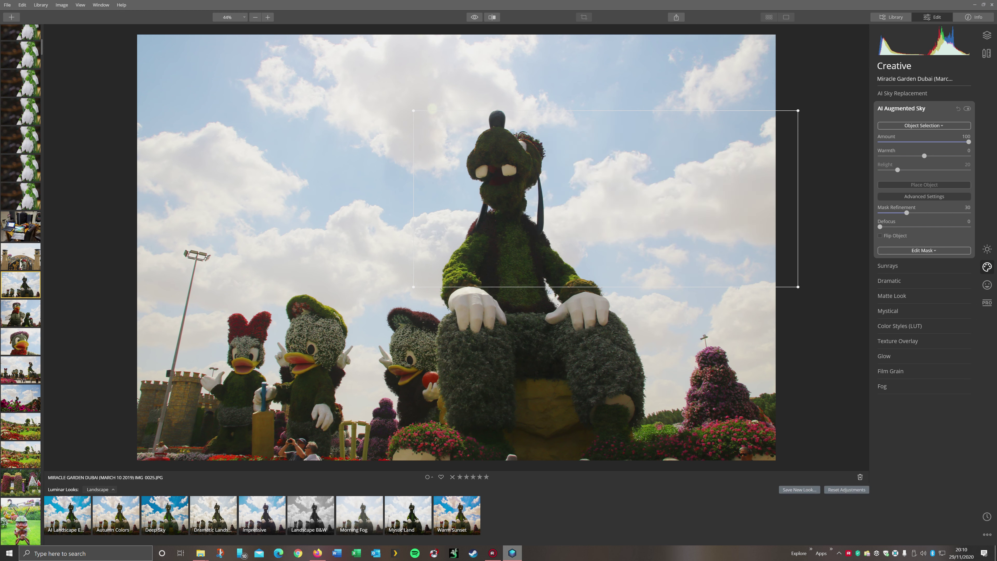
# - Browse the library gallery for another Miracle Garden photo, then open GOPR4814.JPG with the flower-covered Emirates plane for editing
pyautogui.press('Escape')
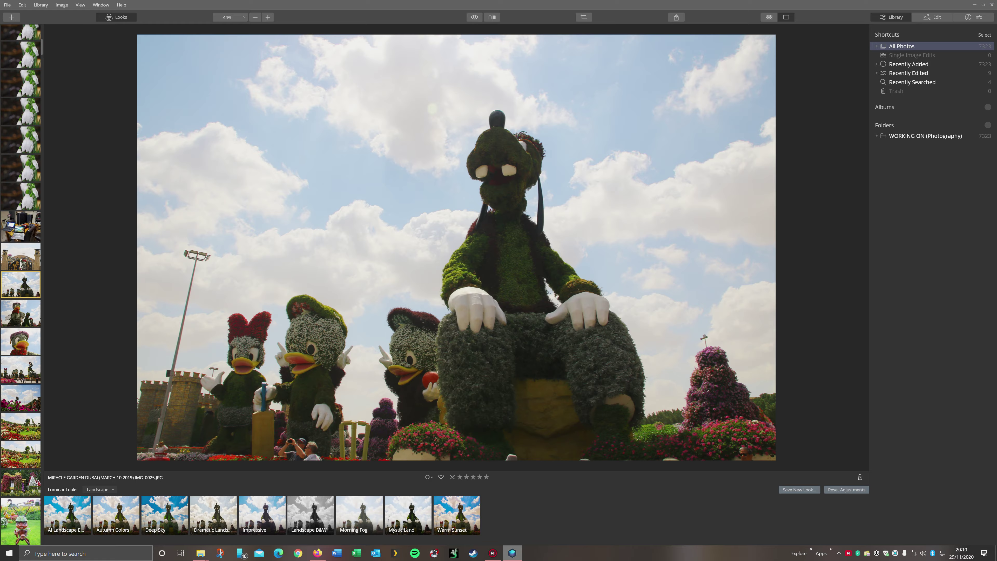
pyautogui.press('g')
pyautogui.hotkey('ctrl', '3')
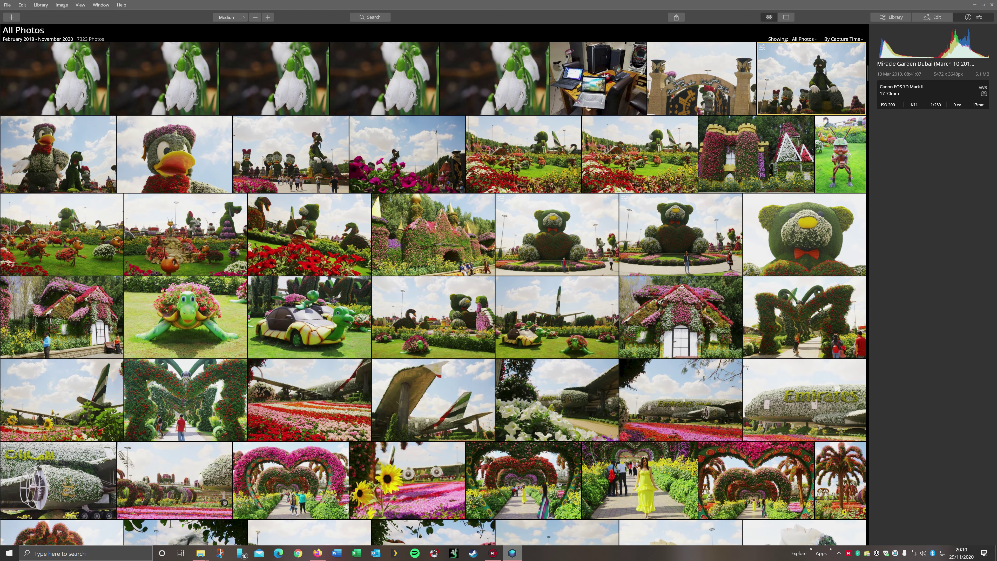
pyautogui.scroll(-20, 463, 263)
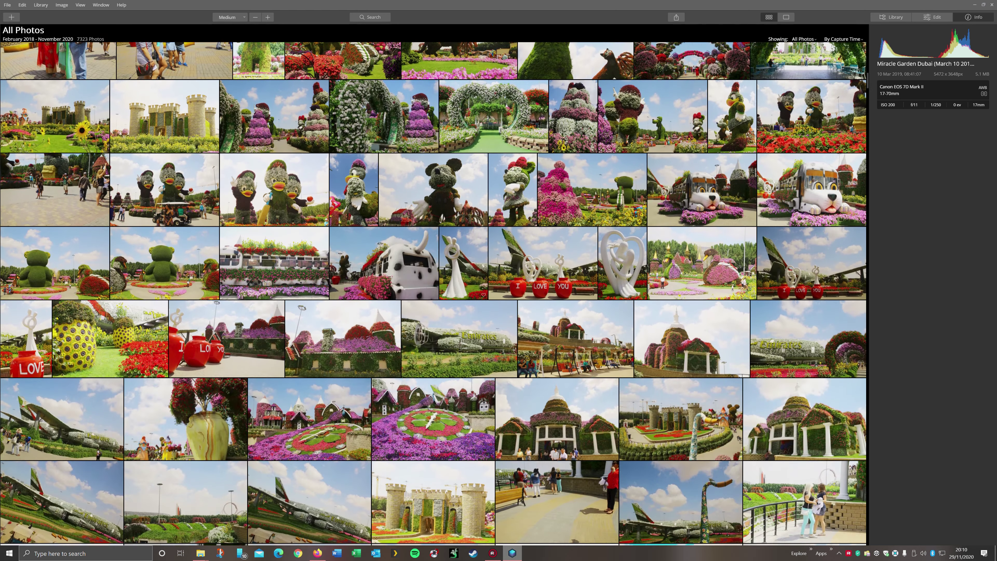
pyautogui.scroll(-20, 432, 293)
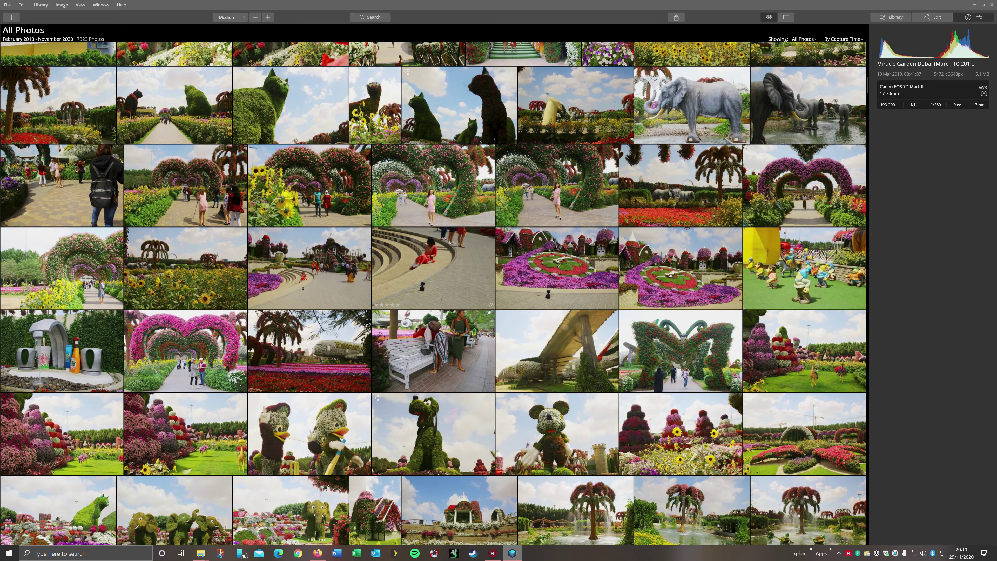
pyautogui.scroll(-20, 433, 293)
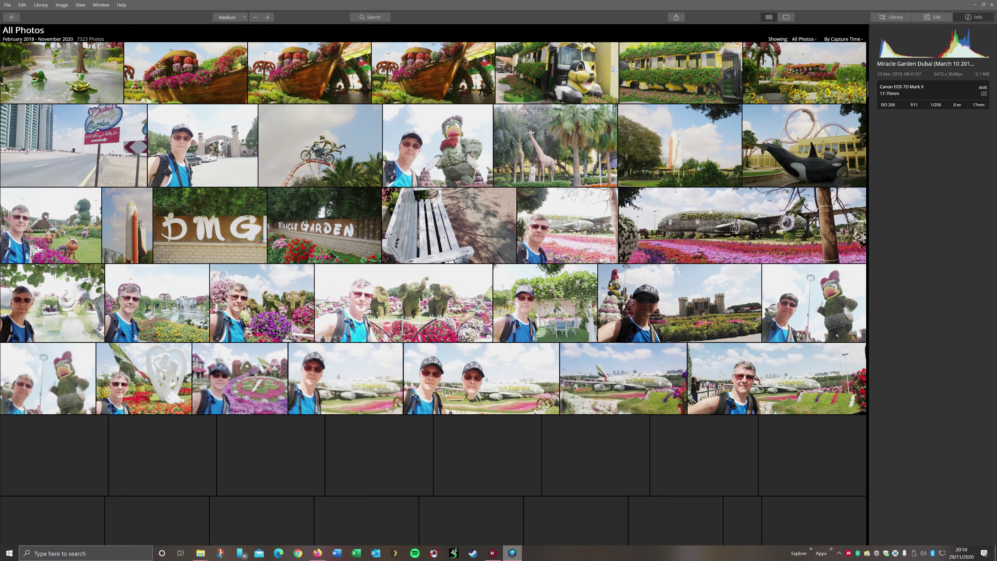
pyautogui.scroll(-8, 433, 294)
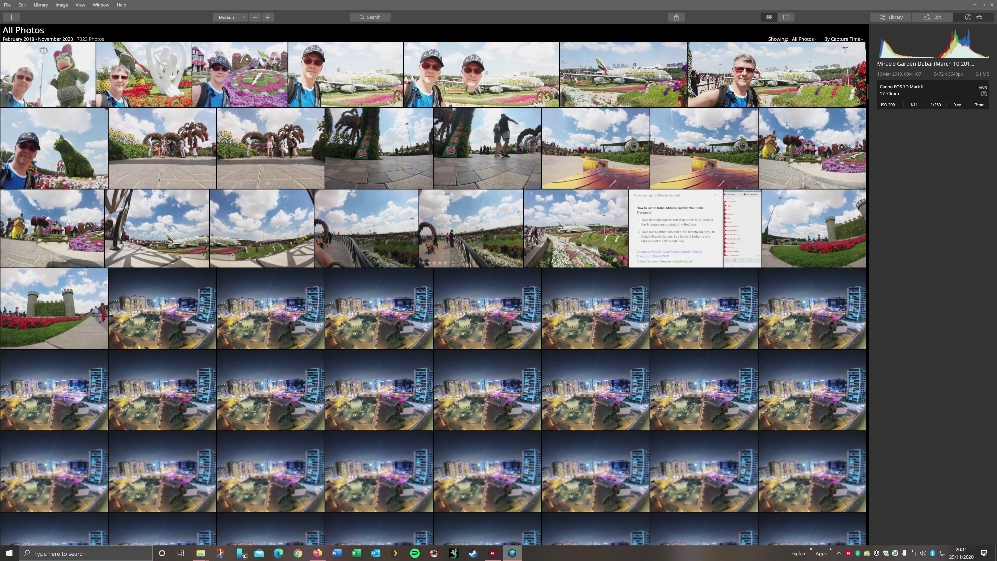
pyautogui.doubleClick(261, 236)
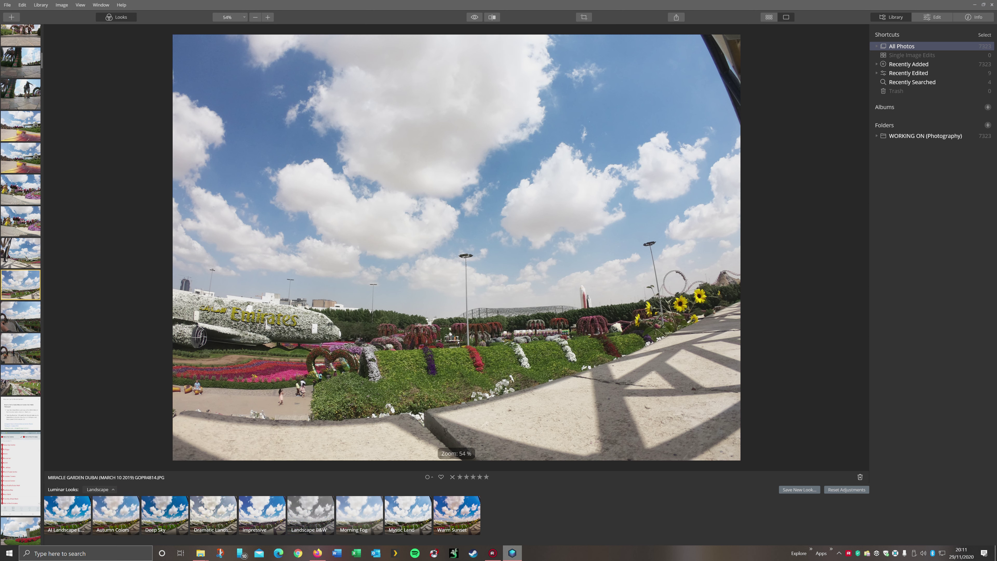
pyautogui.click(931, 17)
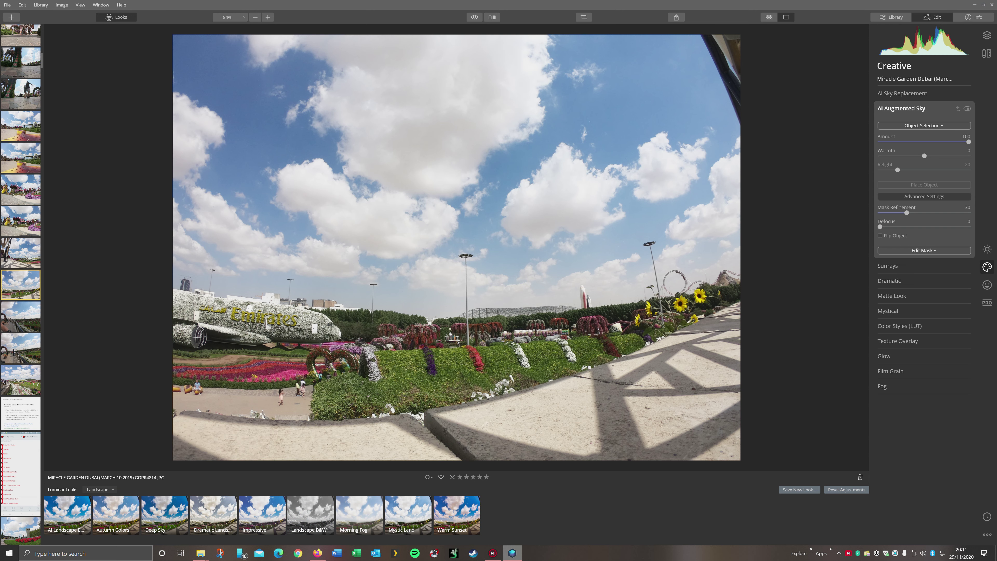
# - Try the Storm sky - 15 replacement on the Emirates plane photo, then switch the sky to Storm sky - 17
pyautogui.click(903, 93)
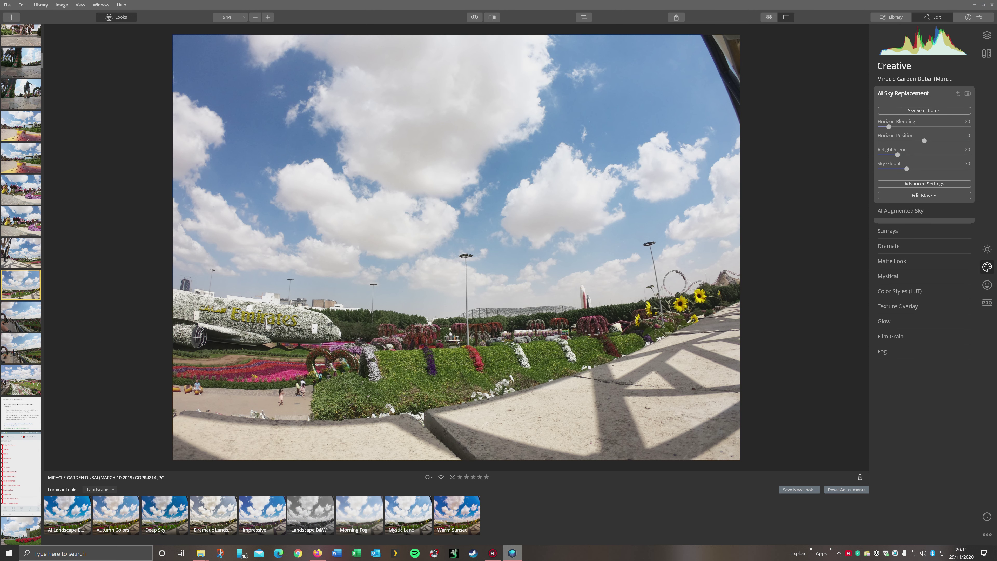
pyautogui.click(923, 111)
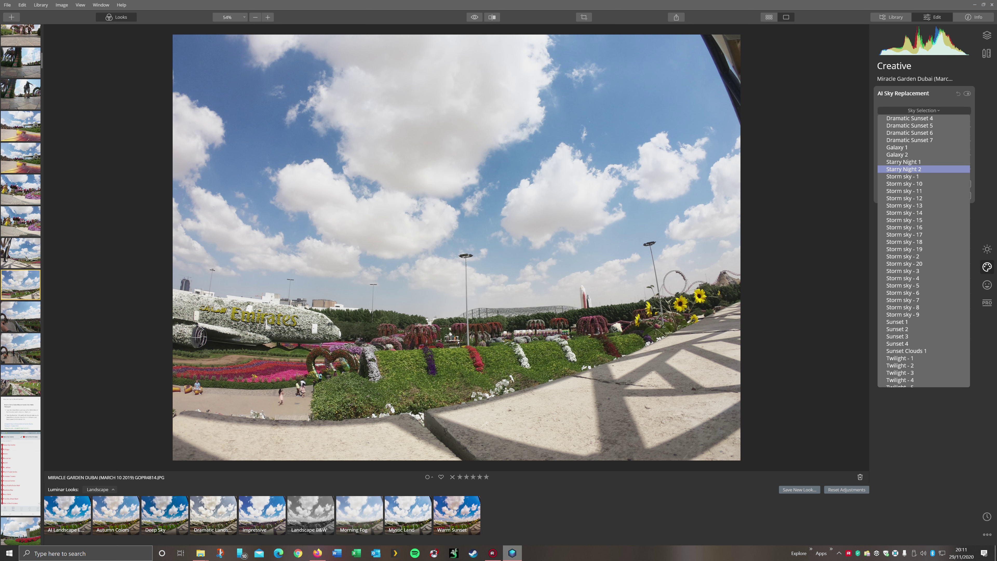
pyautogui.click(904, 219)
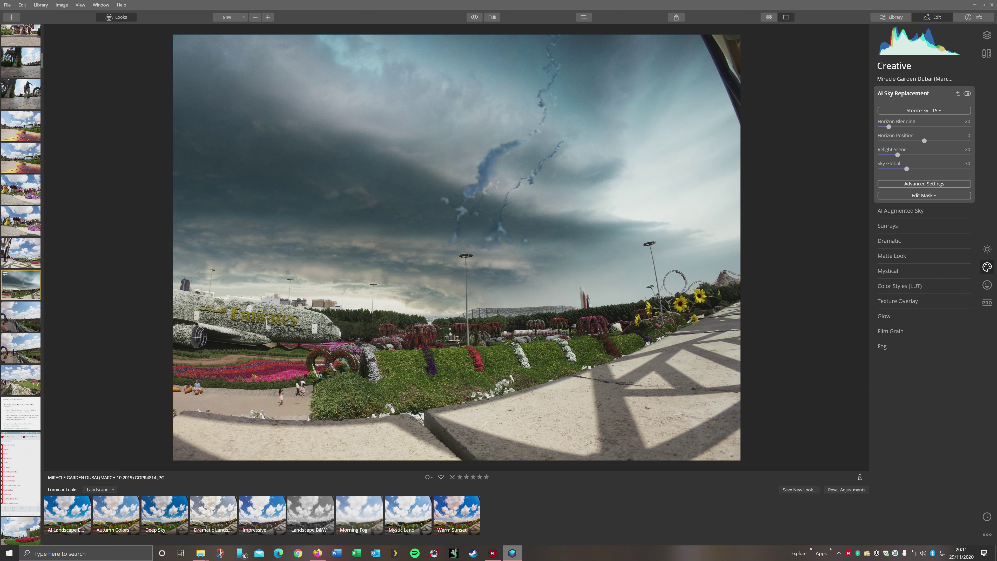
pyautogui.click(923, 110)
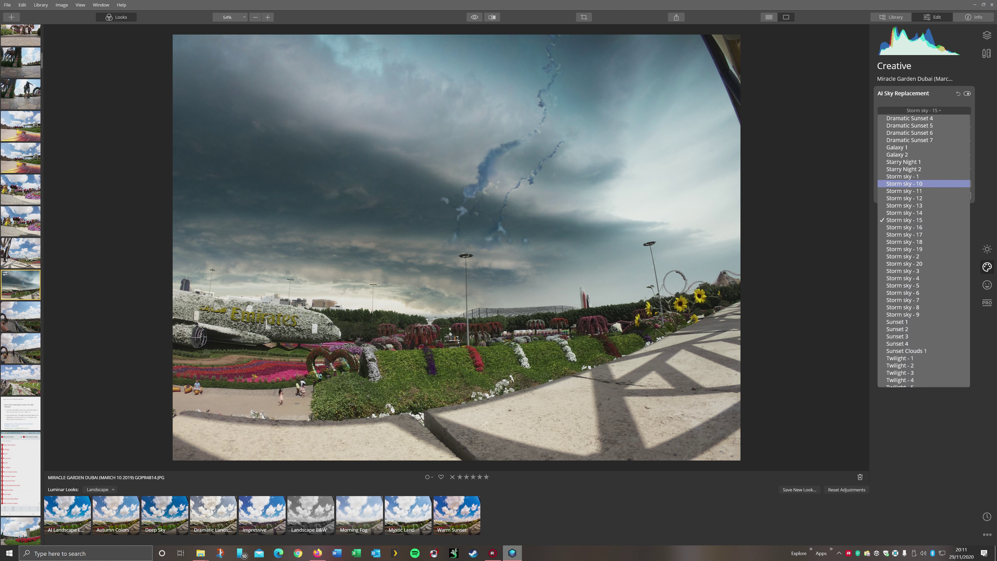
pyautogui.click(904, 234)
pyautogui.press('Escape')
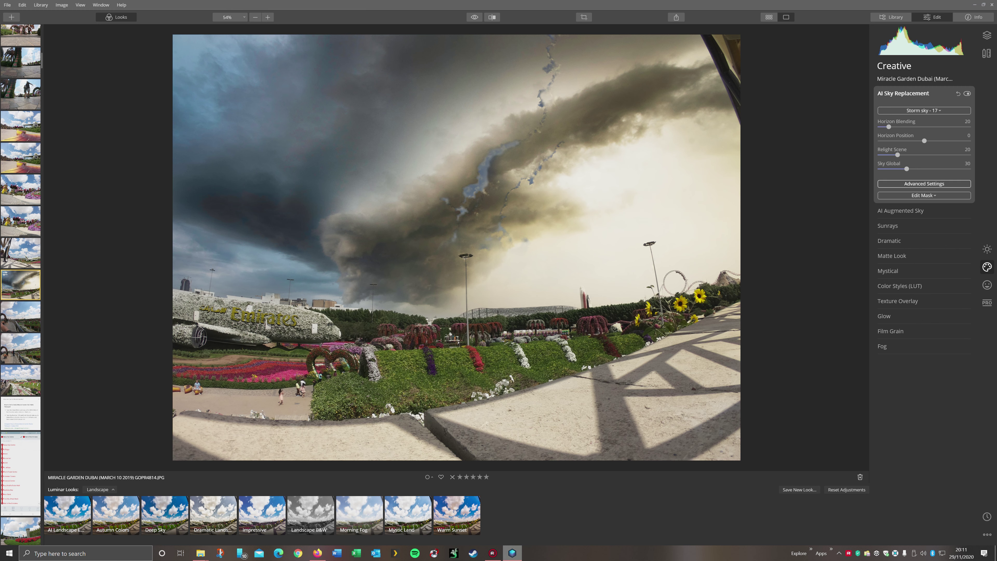
# - Look through the AI Augmented Sky objects, inspect the replaced sky up close, then reset the photo's adjustments
pyautogui.click(900, 211)
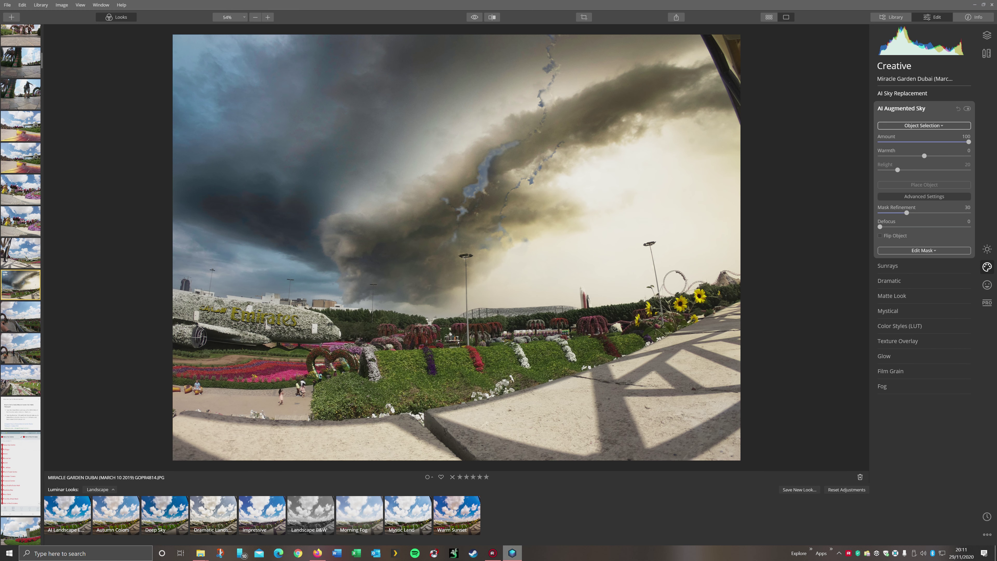
pyautogui.click(923, 125)
pyautogui.scroll(5, 924, 145)
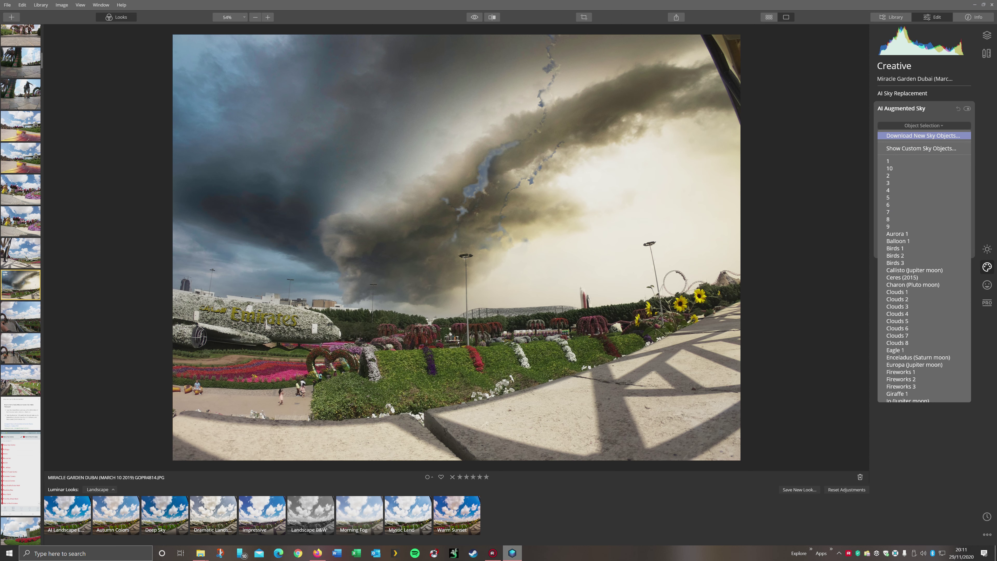
pyautogui.scroll(5, 471, 190)
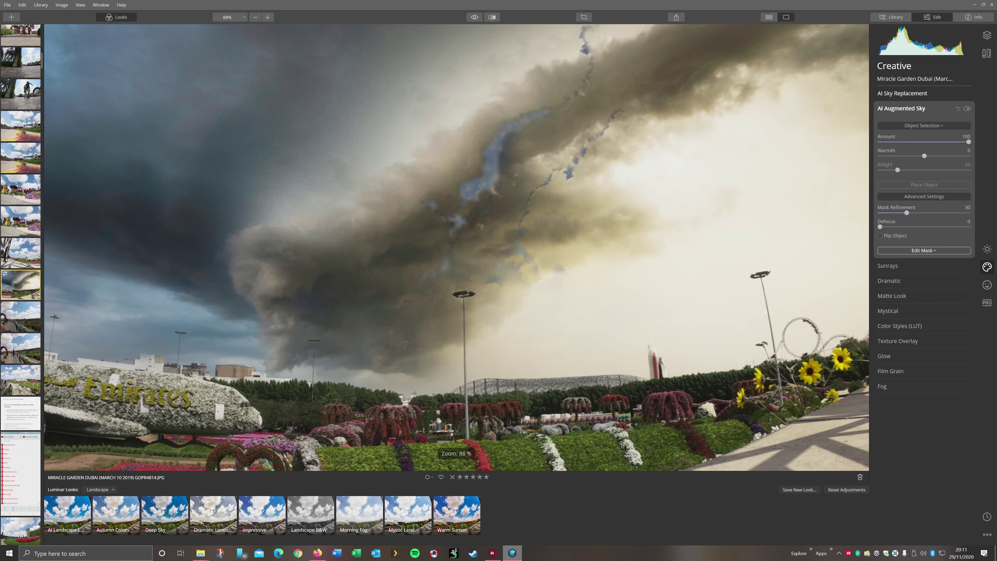
pyautogui.scroll(-5, 456, 247)
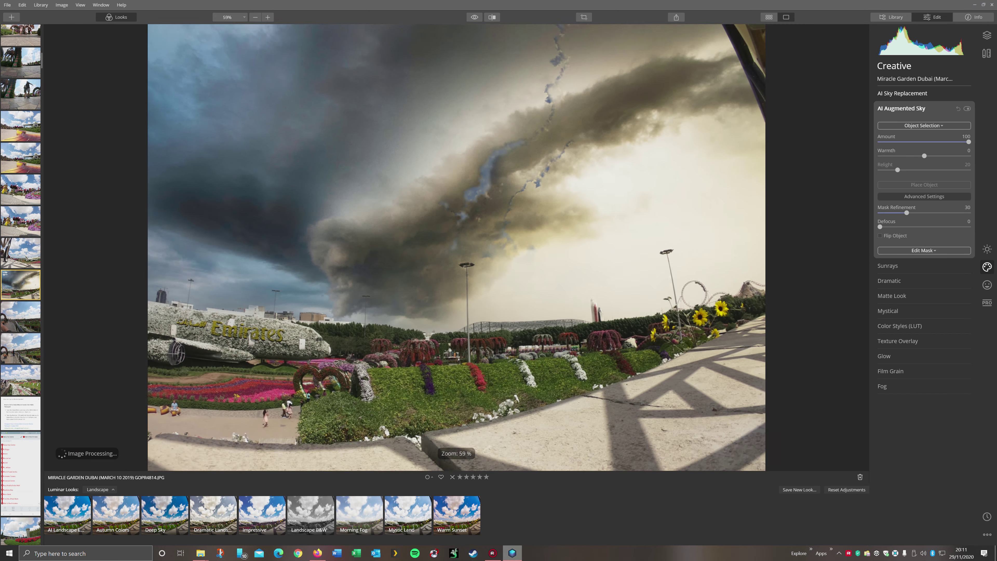
pyautogui.press('\\')
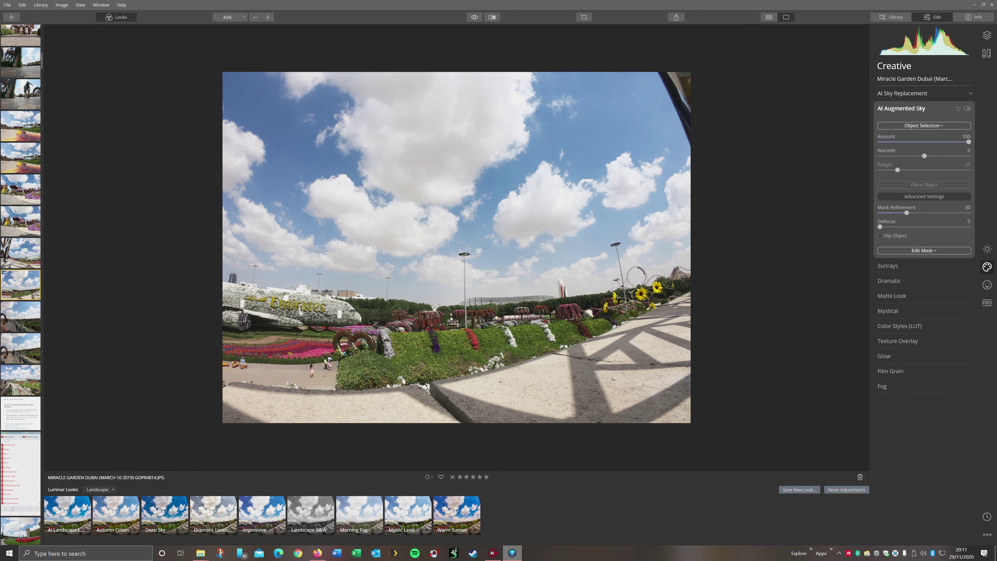
# - Replace the sky in the Emirates plane photo with Twilight - 3 and inspect the horizon and smoke trails
pyautogui.click(902, 92)
pyautogui.click(924, 110)
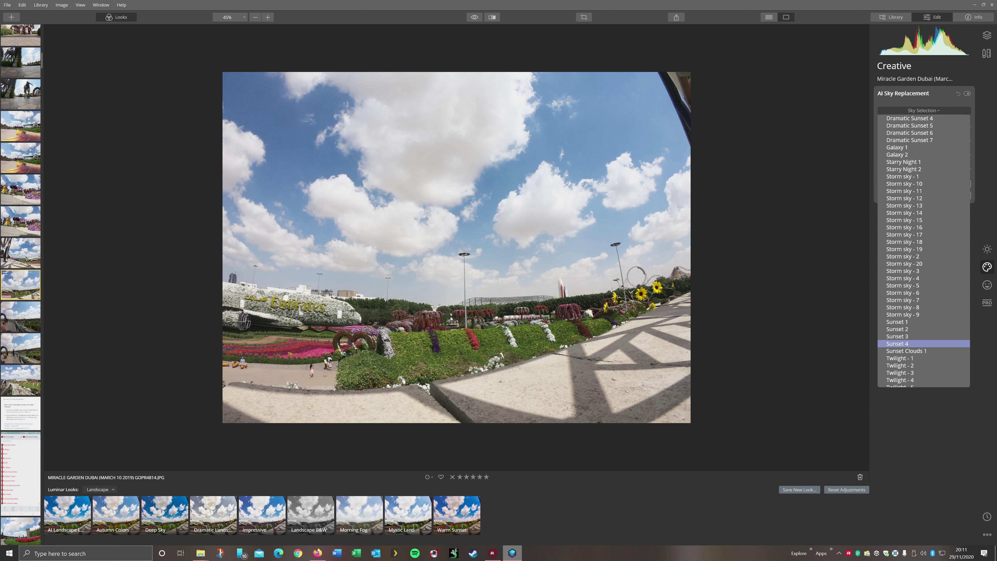
pyautogui.press('Return')
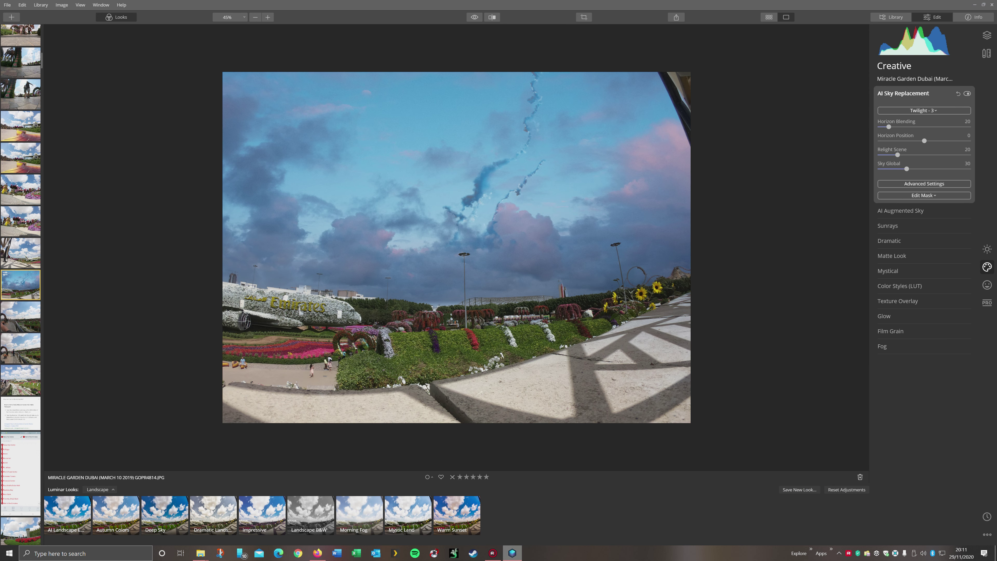
pyautogui.scroll(3, 456, 191)
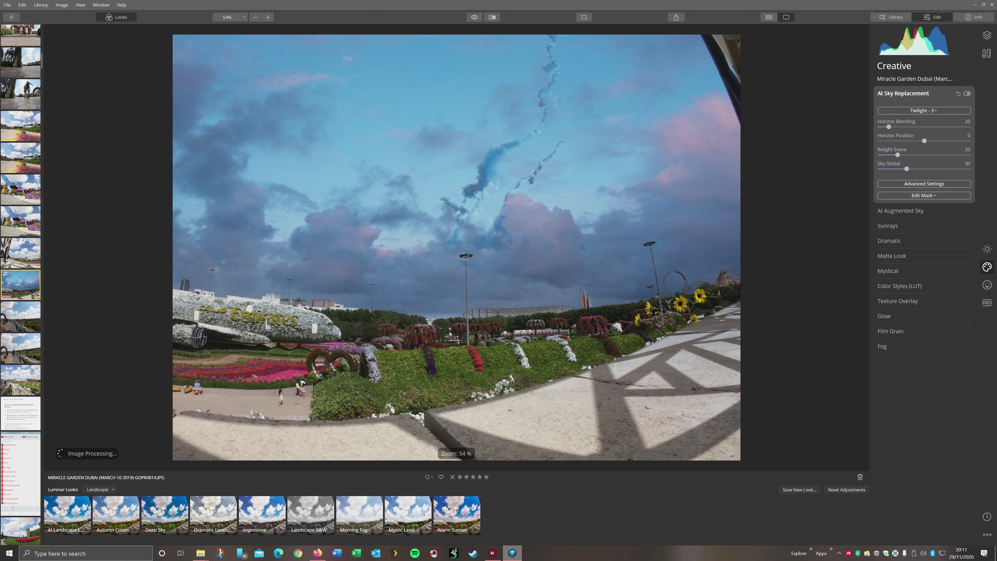
pyautogui.scroll(1, 456, 247)
pyautogui.scroll(-3, 456, 248)
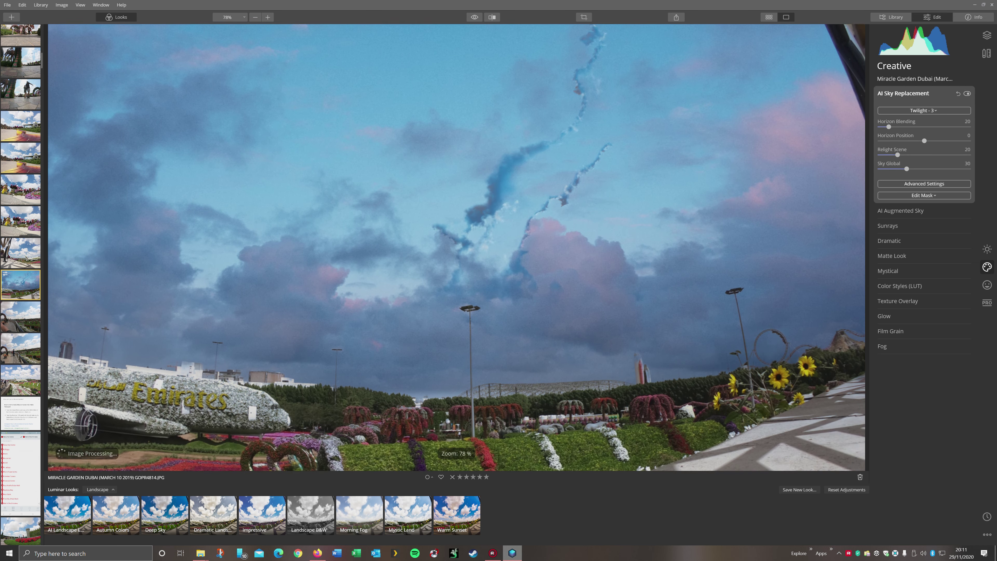
pyautogui.scroll(-2, 455, 259)
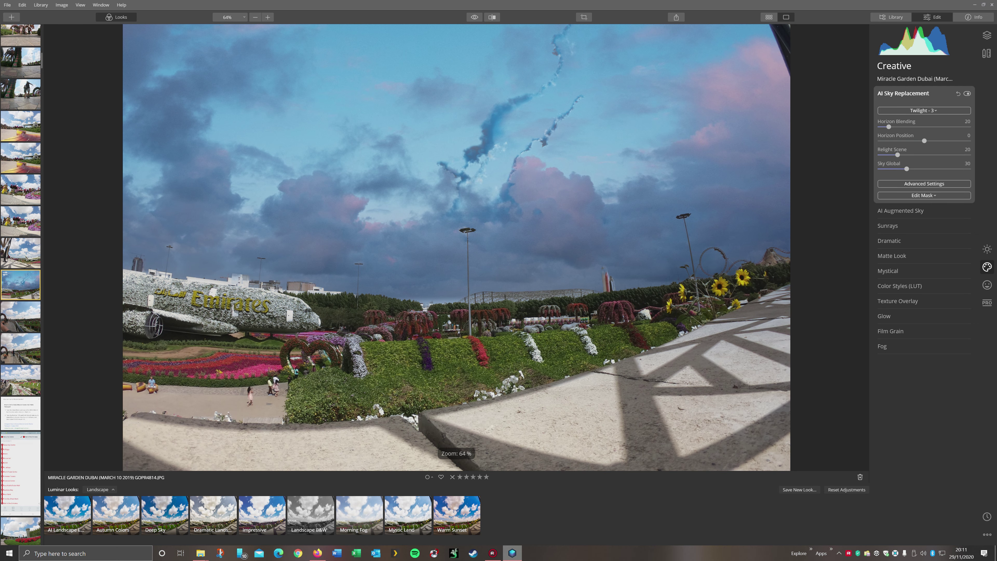
pyautogui.scroll(2, 455, 248)
pyautogui.scroll(-3, 455, 247)
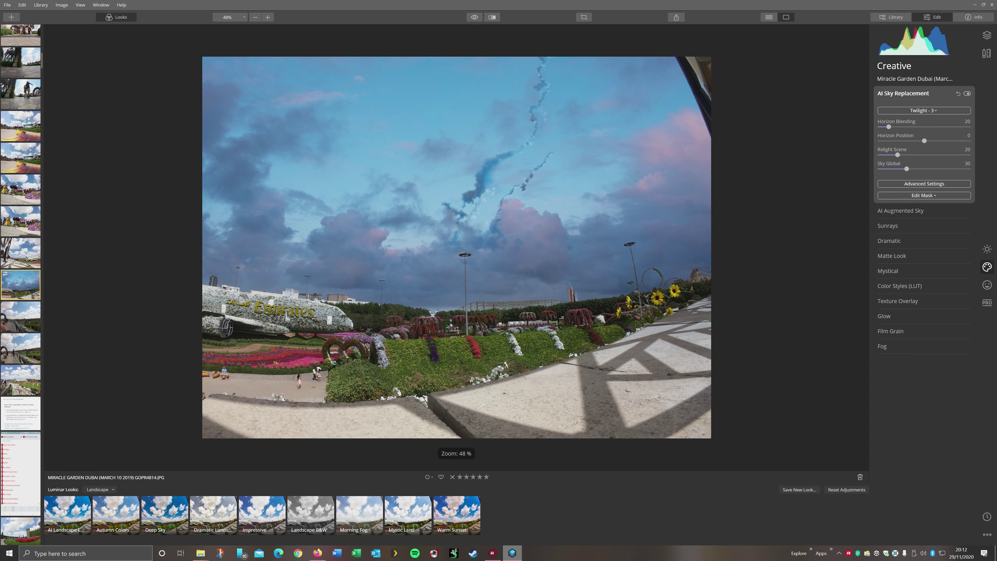
# - Return to the library gallery and open the night city photo G0014906.JPG for editing
pyautogui.press('g')
pyautogui.scroll(-4, 432, 290)
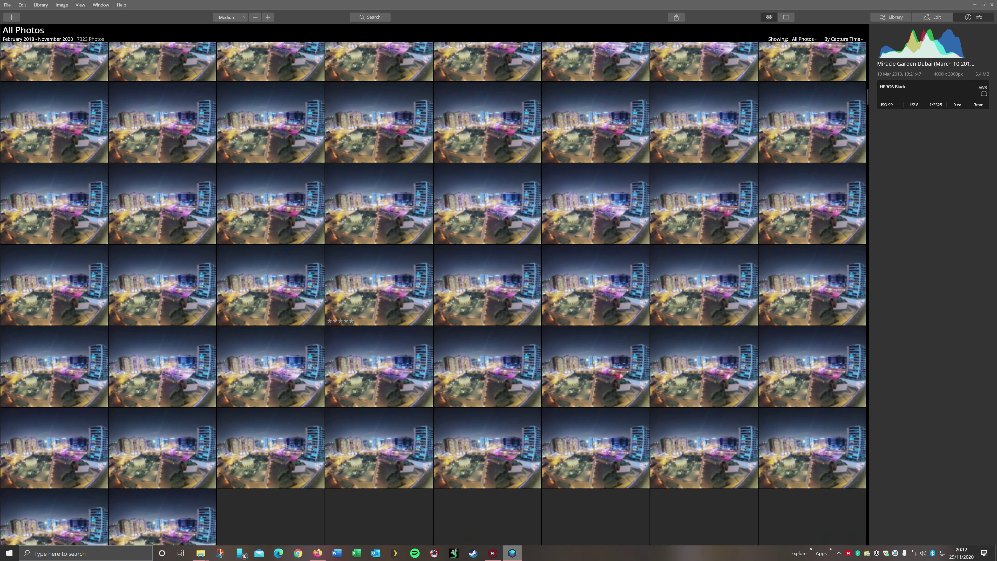
pyautogui.scroll(1, 379, 284)
pyautogui.click(378, 210)
pyautogui.doubleClick(379, 210)
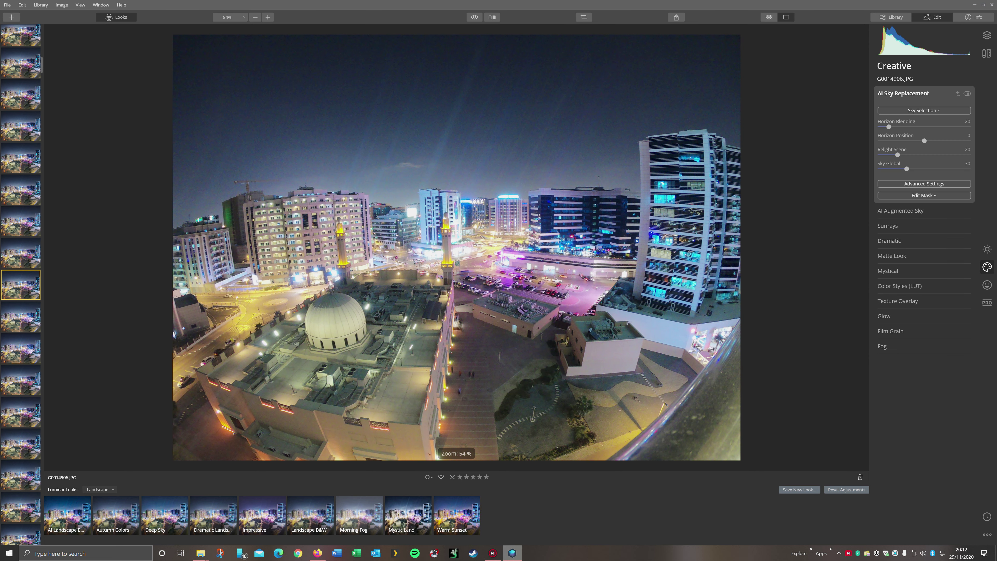
# - Replace the night sky with Dramatic Sunset 4, setting Horizon Position to 6 and Sky Global to 100
pyautogui.click(923, 110)
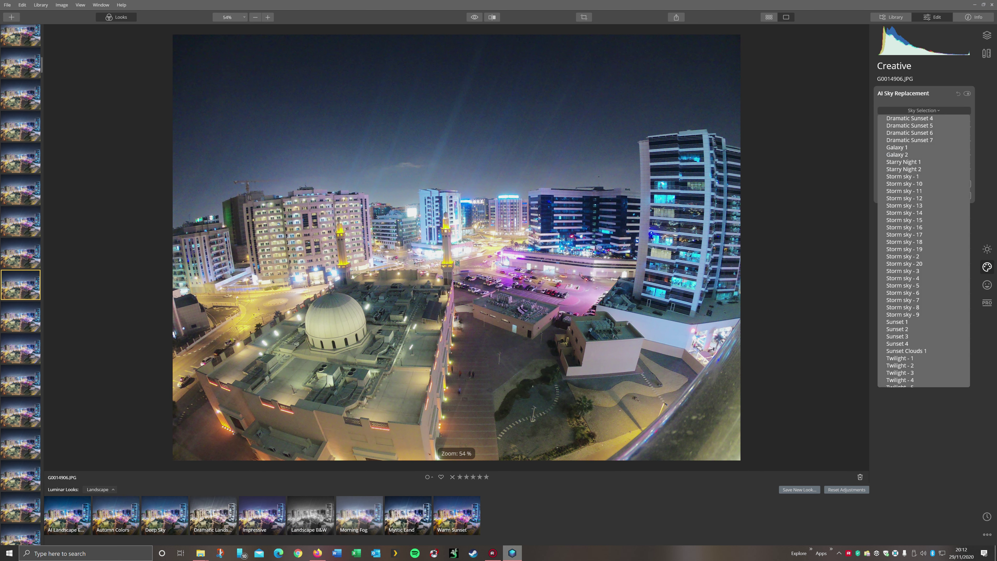
pyautogui.click(909, 118)
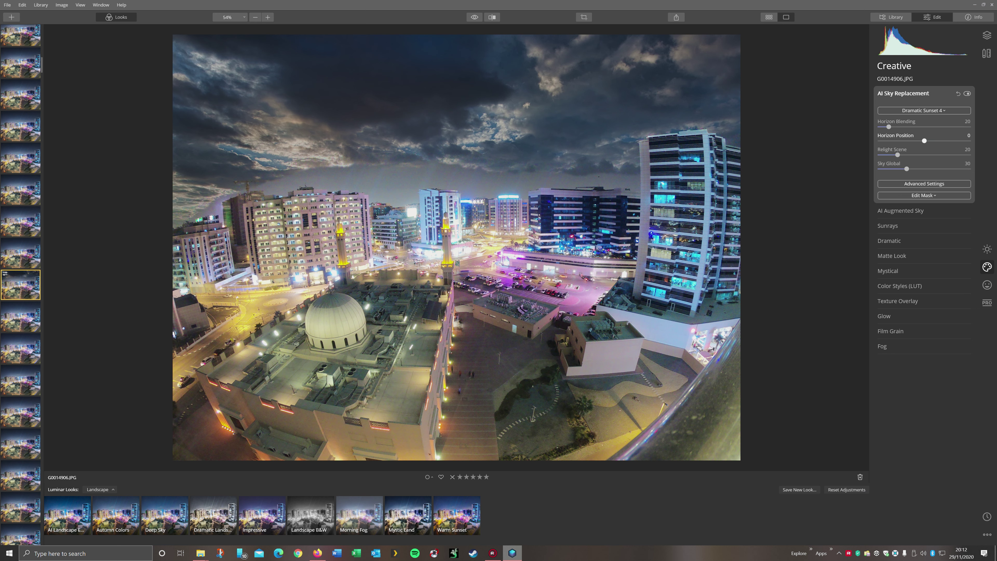
pyautogui.moveTo(923, 141); pyautogui.dragTo(878, 140)
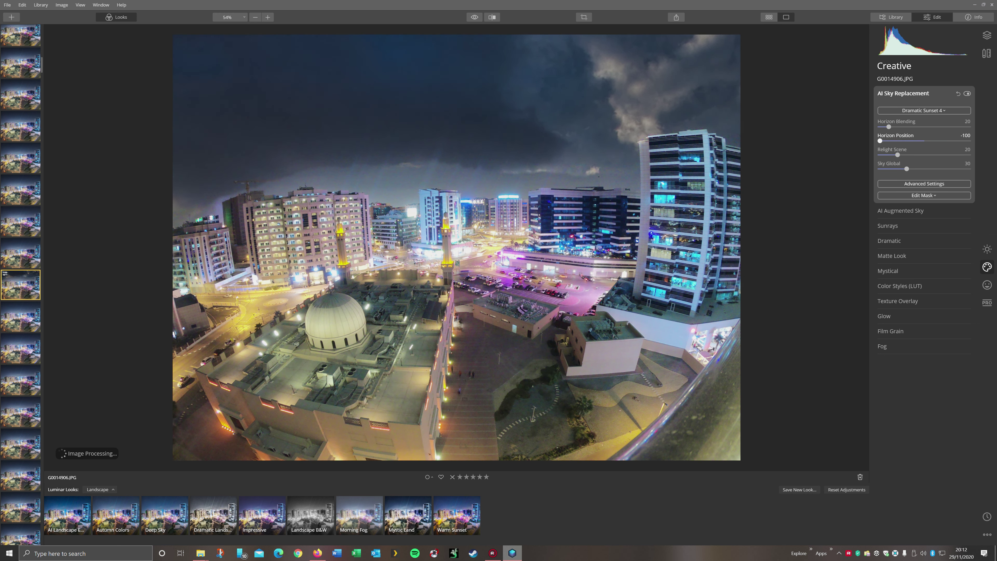
pyautogui.moveTo(879, 140); pyautogui.dragTo(968, 169)
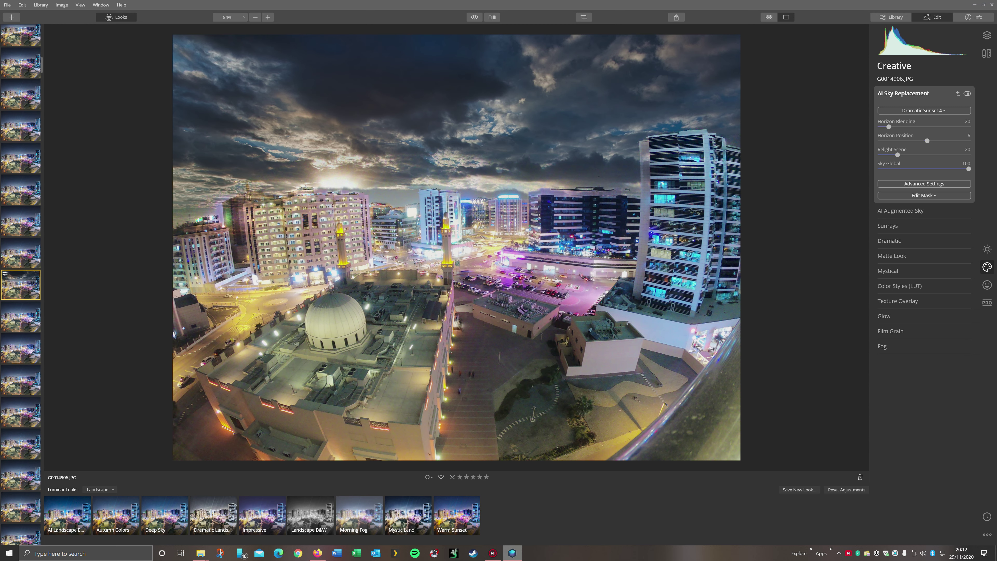
pyautogui.scroll(1, 537, 232)
pyautogui.moveTo(537, 231); pyautogui.dragTo(673, 244)
pyautogui.moveTo(434, 457); pyautogui.dragTo(479, 471)
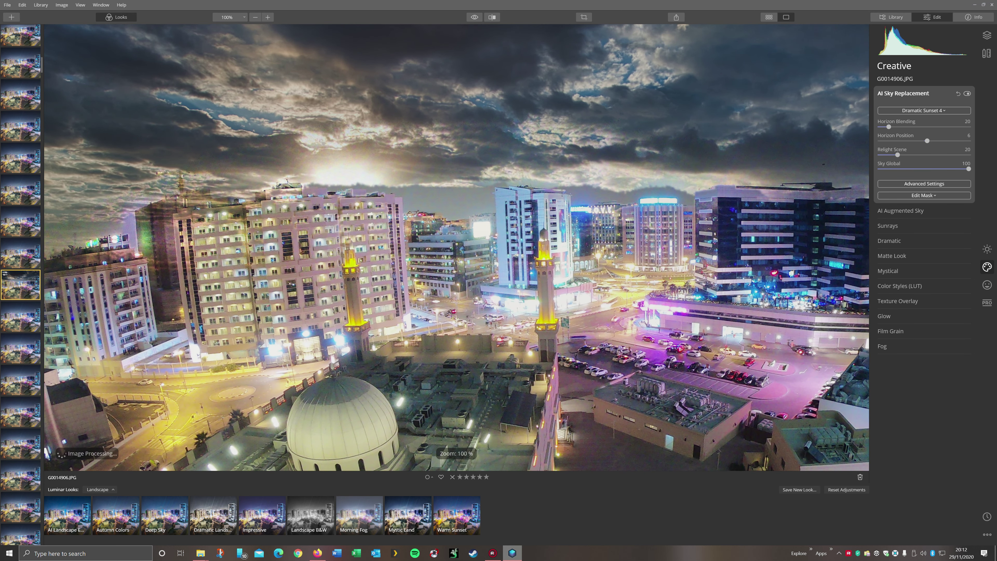
pyautogui.moveTo(968, 169)
pyautogui.mouseDown()
pyautogui.moveTo(921, 169)
pyautogui.moveTo(969, 169)
pyautogui.mouseUp()
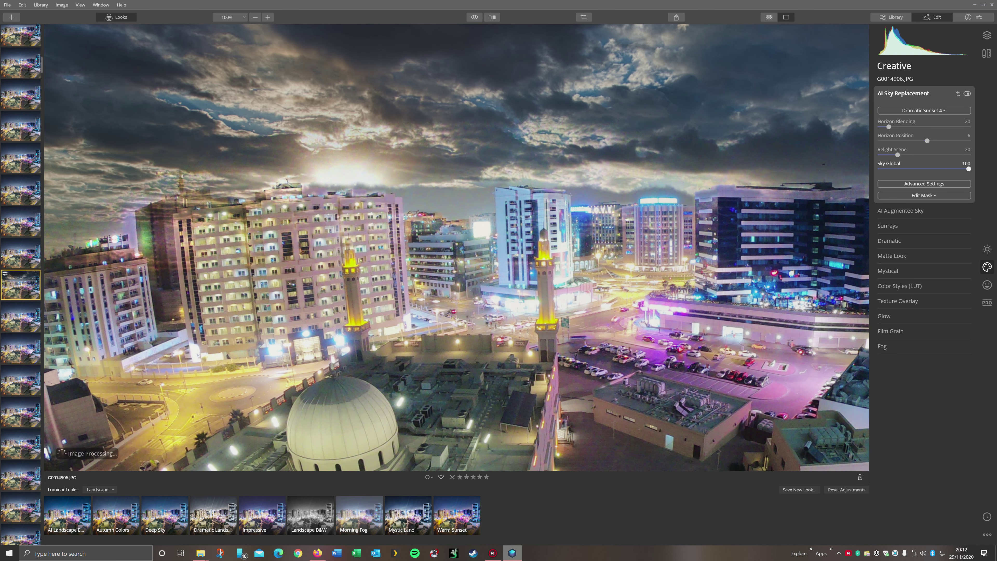
# - Add a brush mask to the sky replacement and paint the dramatic sky in above the buildings at 50% opacity
pyautogui.click(924, 195)
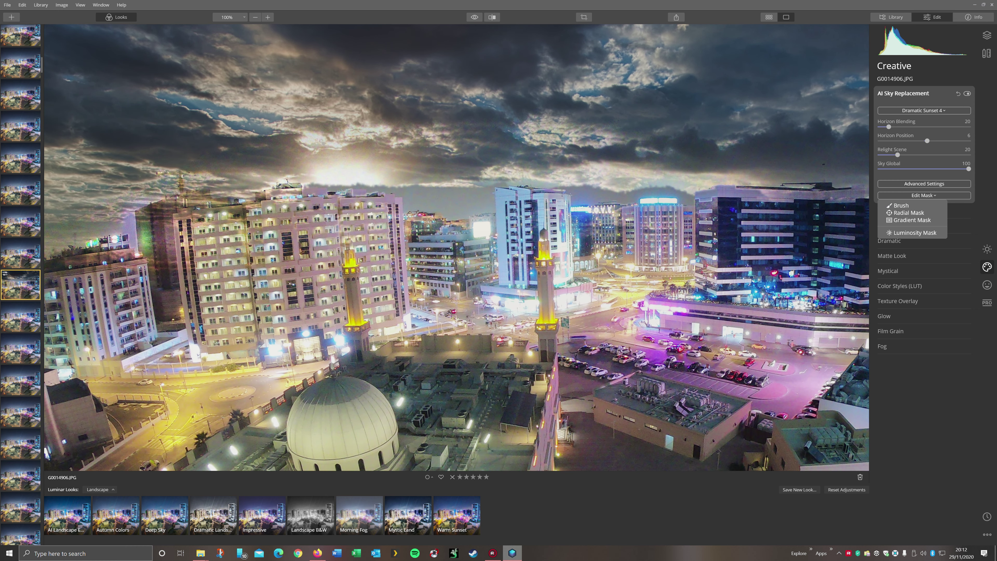
pyautogui.click(900, 205)
pyautogui.click(368, 175)
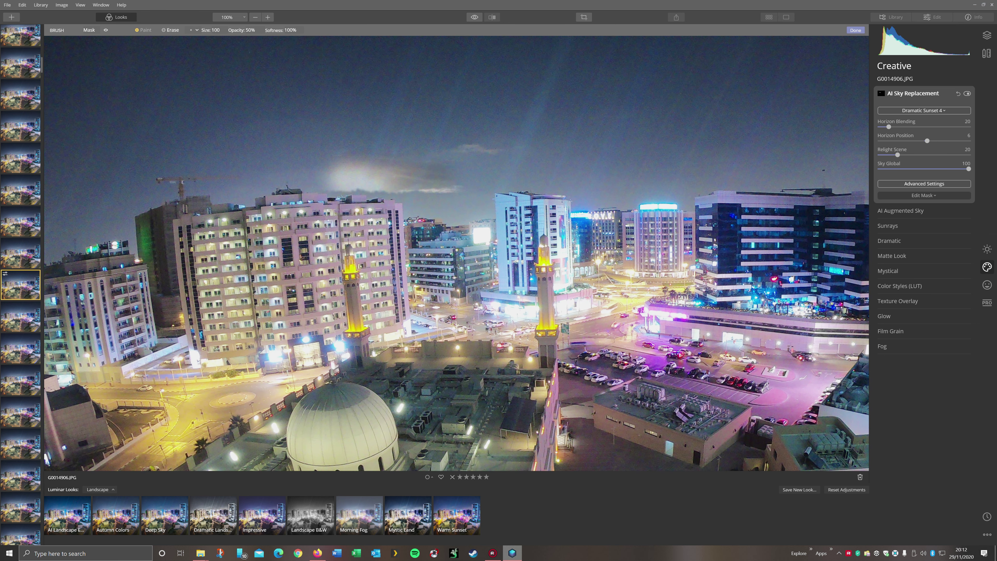
pyautogui.moveTo(432, 176); pyautogui.dragTo(177, 163)
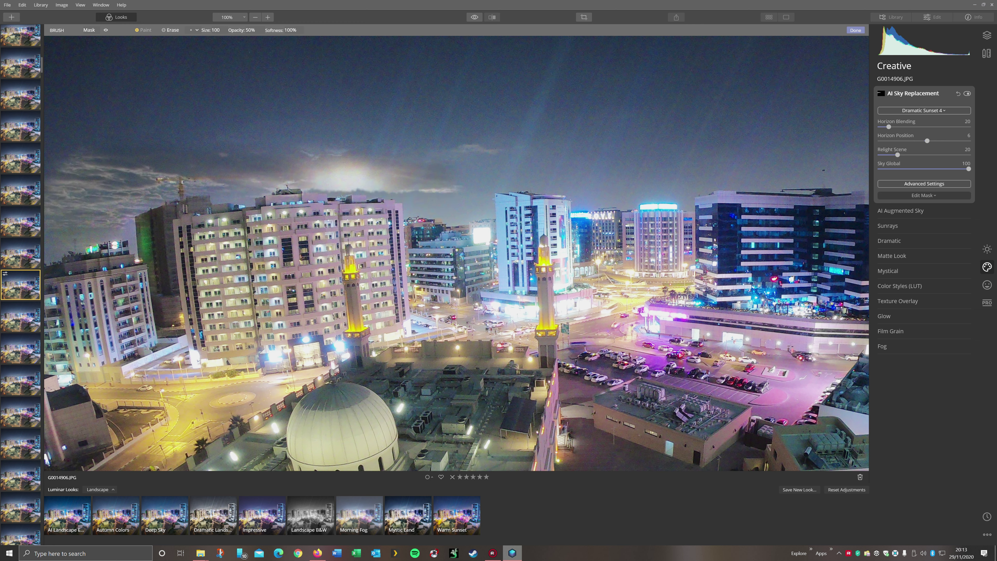
pyautogui.moveTo(67, 137); pyautogui.dragTo(314, 157)
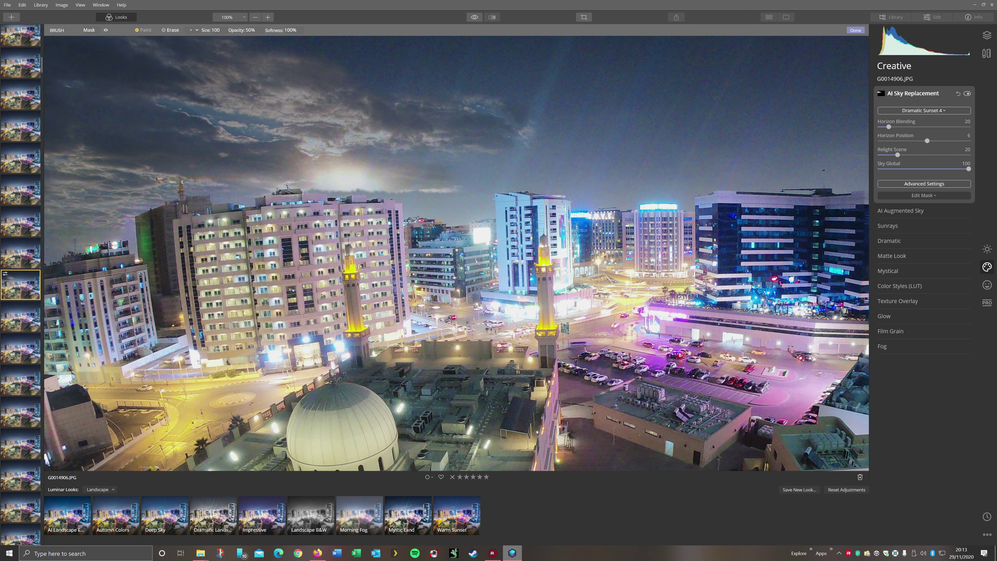
pyautogui.moveTo(412, 188)
pyautogui.mouseDown()
pyautogui.moveTo(465, 200)
pyautogui.moveTo(541, 173)
pyautogui.moveTo(644, 191)
pyautogui.moveTo(801, 178)
pyautogui.mouseUp()
pyautogui.moveTo(844, 153)
pyautogui.mouseDown()
pyautogui.moveTo(474, 123)
pyautogui.moveTo(353, 139)
pyautogui.mouseUp()
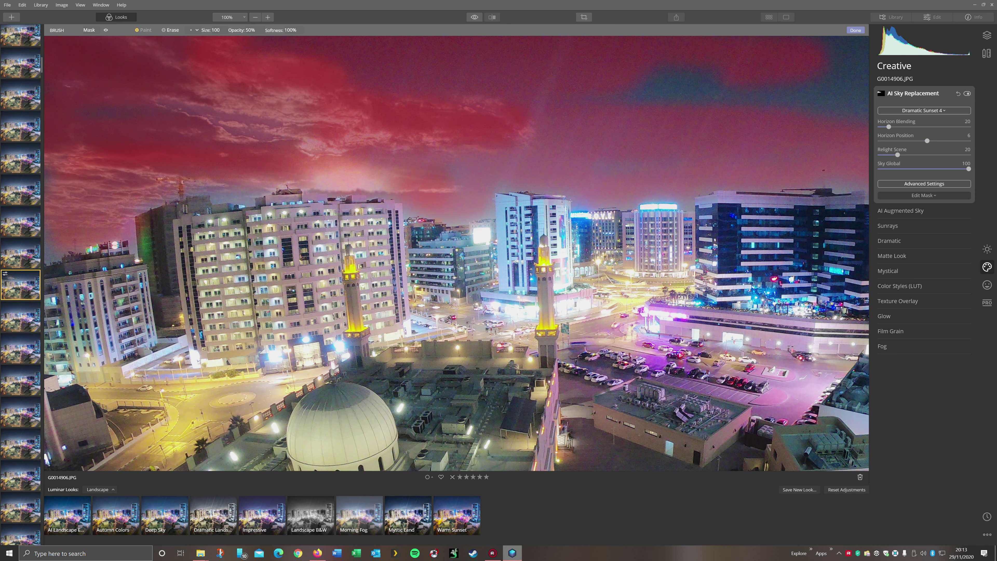
# - Extend the painted sky mask across the uppermost part of the photo to its right edge
pyautogui.scroll(-5, 456, 253)
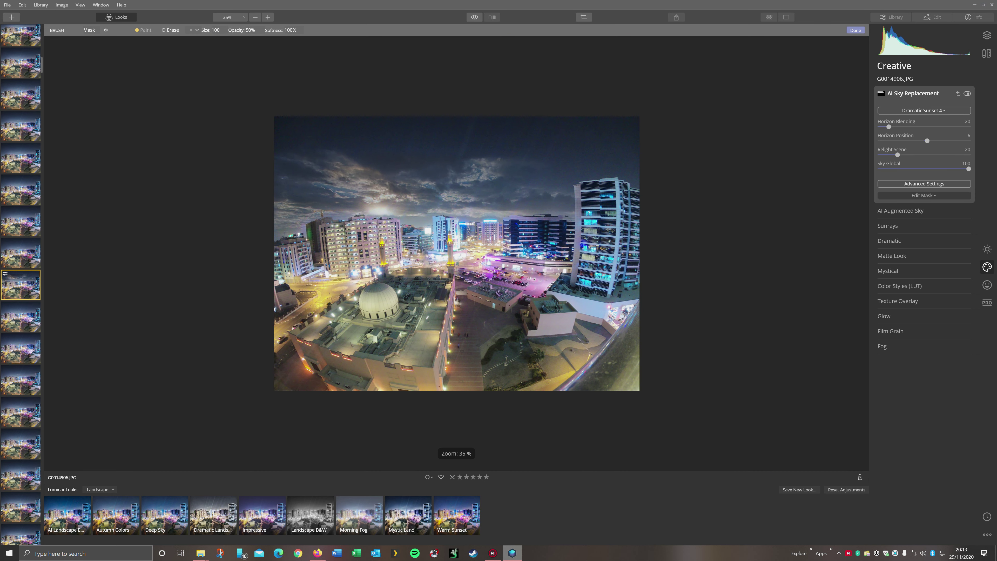
pyautogui.scroll(2, 456, 253)
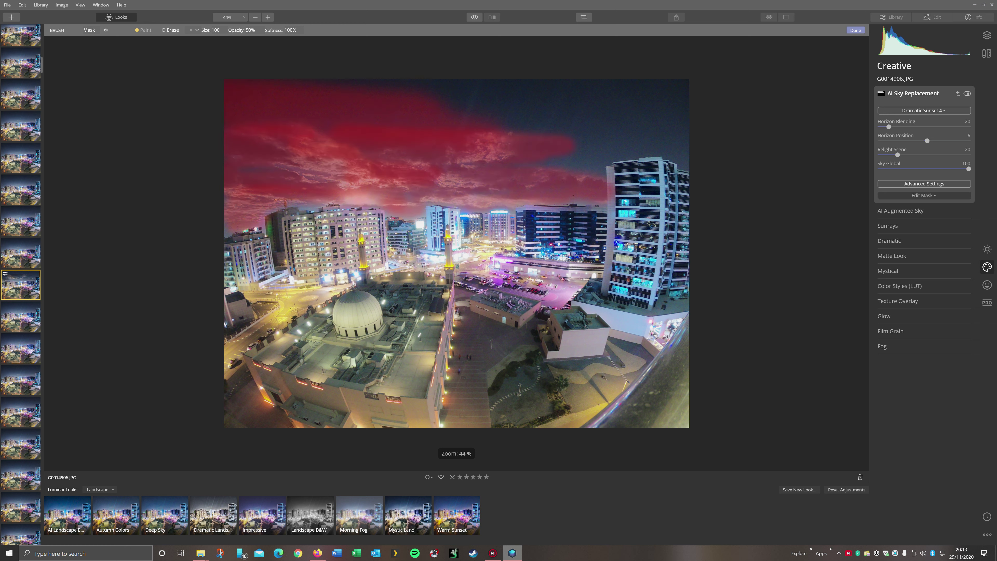
pyautogui.moveTo(365, 89); pyautogui.dragTo(685, 90)
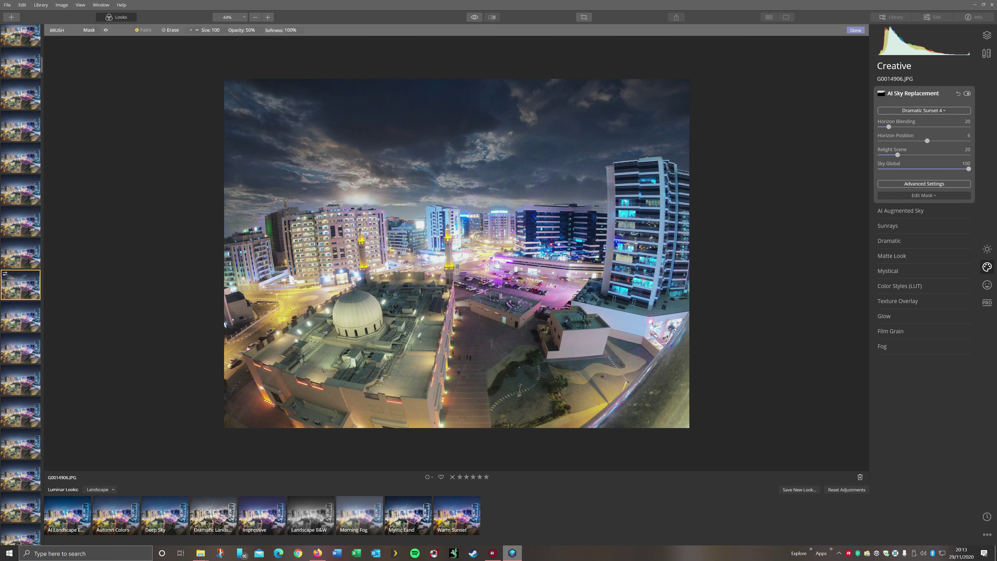
# - Set Close Gaps to 0 in the advanced settings of the Dramatic Sunset 4 sky replacement
pyautogui.hotkey('ctrl', '+')
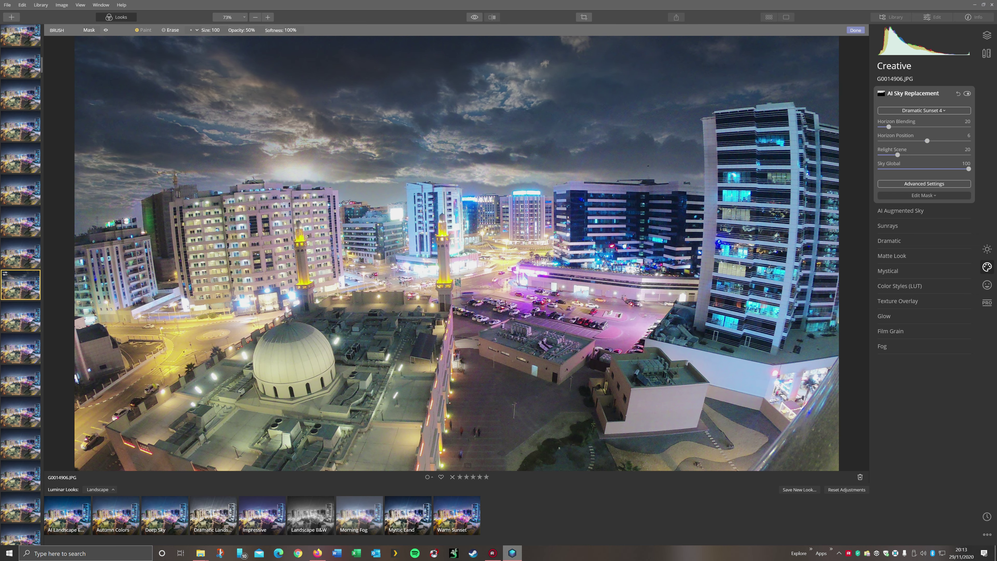
pyautogui.scroll(3, 431, 217)
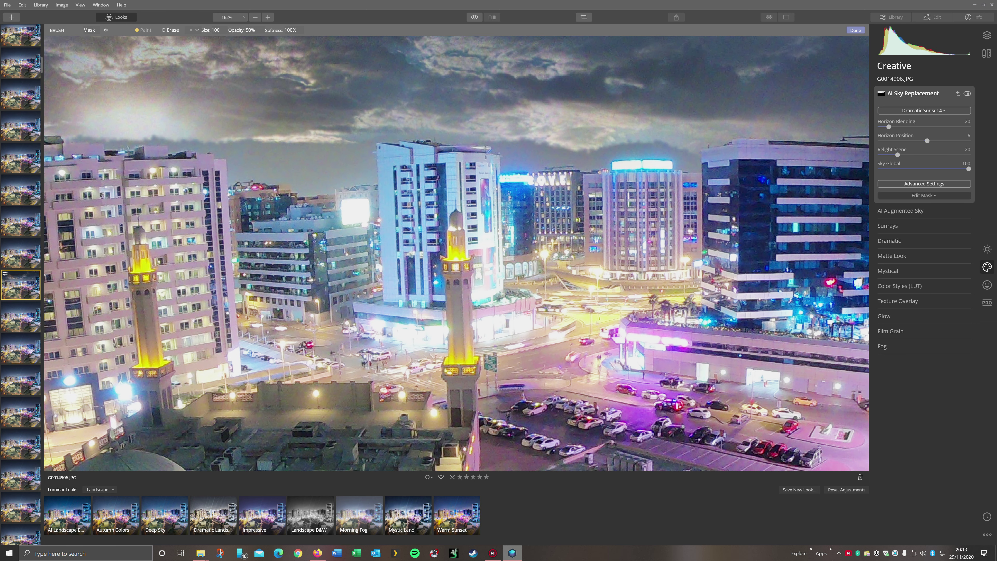
pyautogui.click(914, 183)
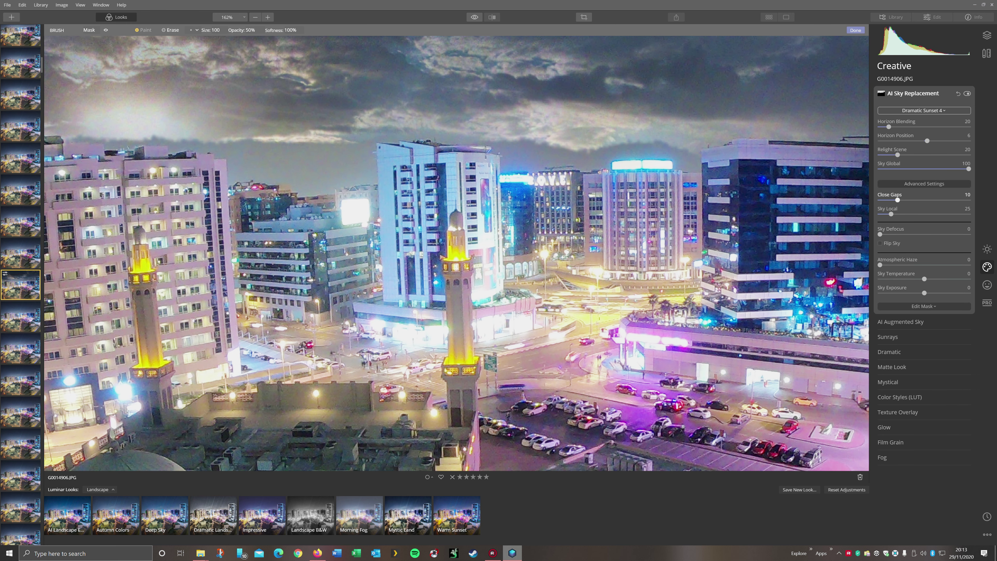
pyautogui.moveTo(897, 200)
pyautogui.mouseDown()
pyautogui.moveTo(968, 200)
pyautogui.moveTo(880, 200)
pyautogui.mouseUp()
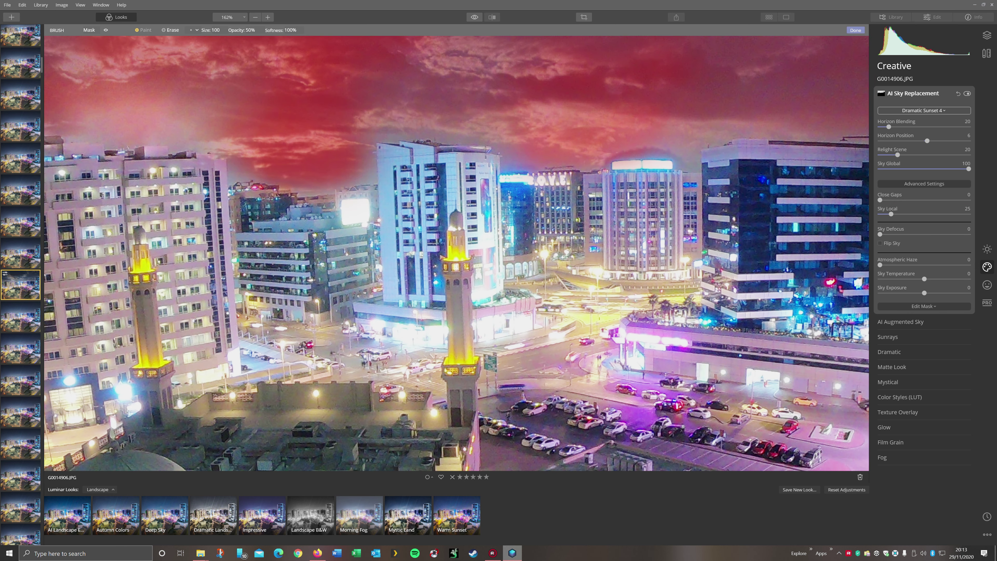
pyautogui.scroll(-8, 456, 253)
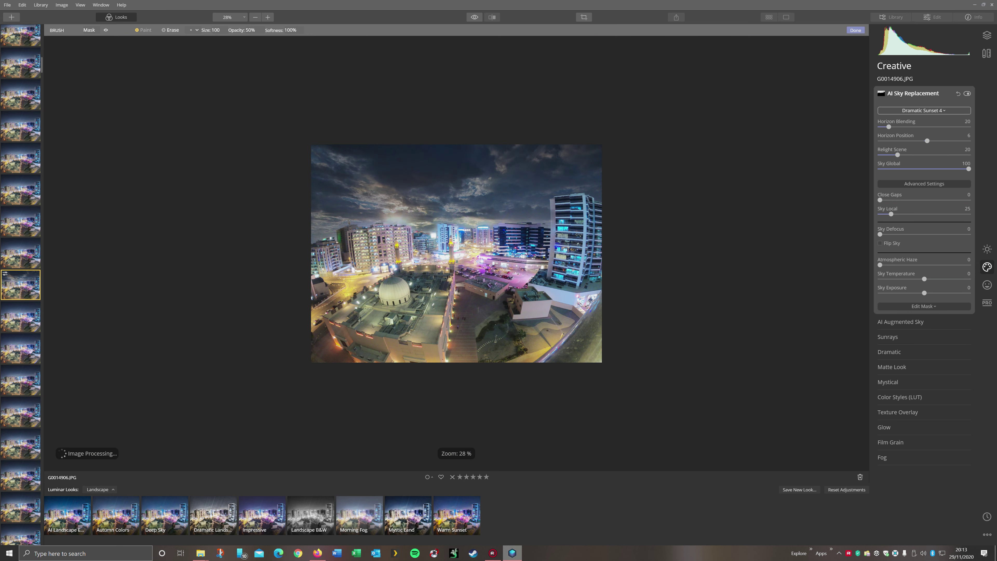
pyautogui.scroll(3, 456, 253)
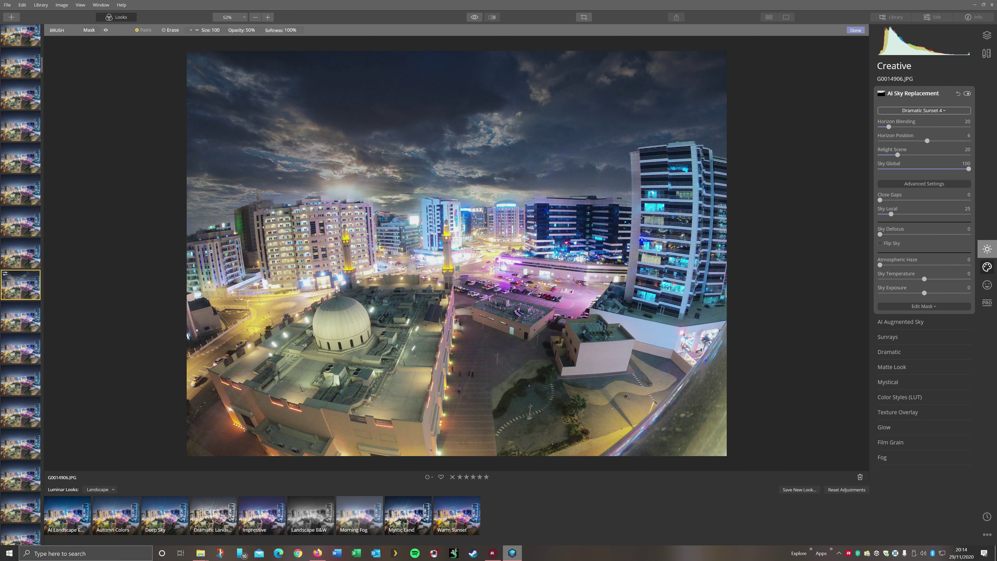
# - Leave the mask and compare the photo before and after the sky replacement by sweeping the divider across the full scene
pyautogui.click(986, 248)
pyautogui.scroll(3, 452, 235)
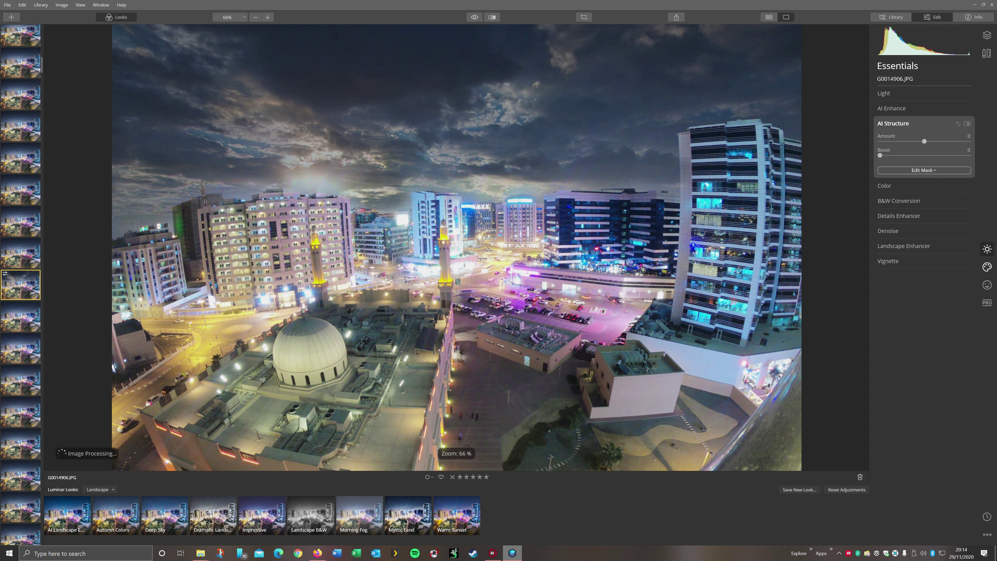
pyautogui.press(';')
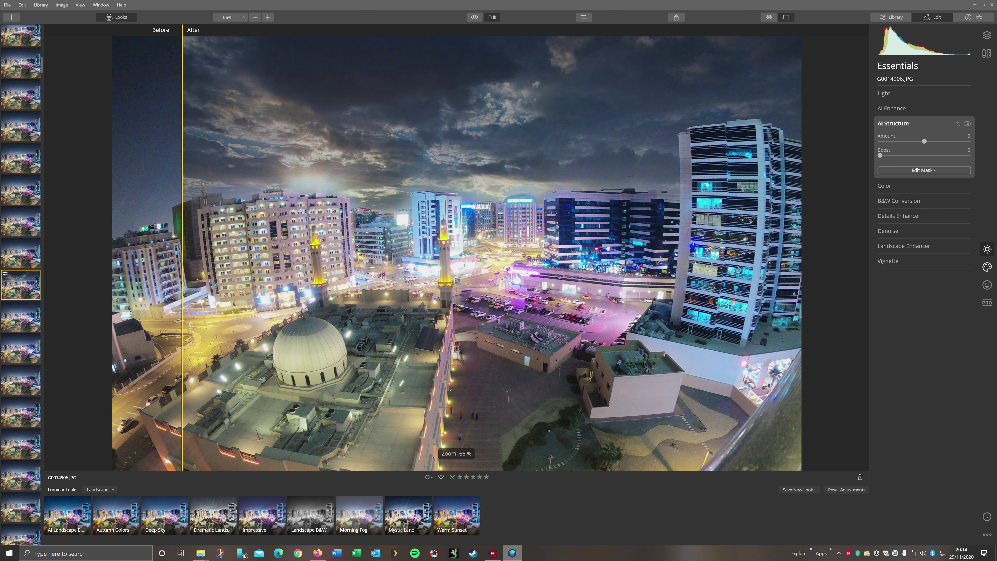
pyautogui.moveTo(182, 275); pyautogui.dragTo(149, 275)
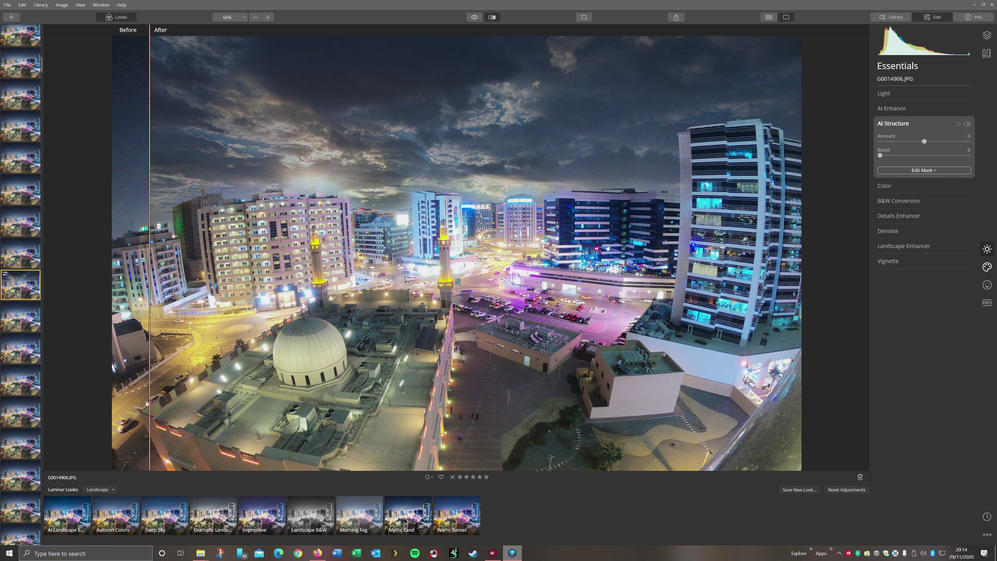
pyautogui.moveTo(150, 322)
pyautogui.mouseDown()
pyautogui.moveTo(762, 322)
pyautogui.moveTo(149, 322)
pyautogui.mouseUp()
pyautogui.moveTo(149, 322); pyautogui.dragTo(761, 322)
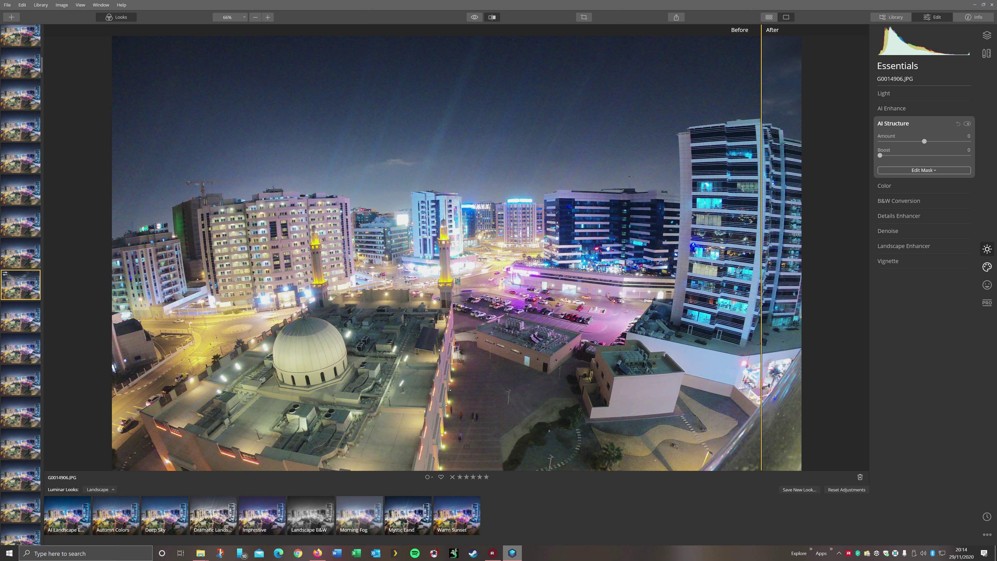
pyautogui.moveTo(761, 321); pyautogui.dragTo(149, 322)
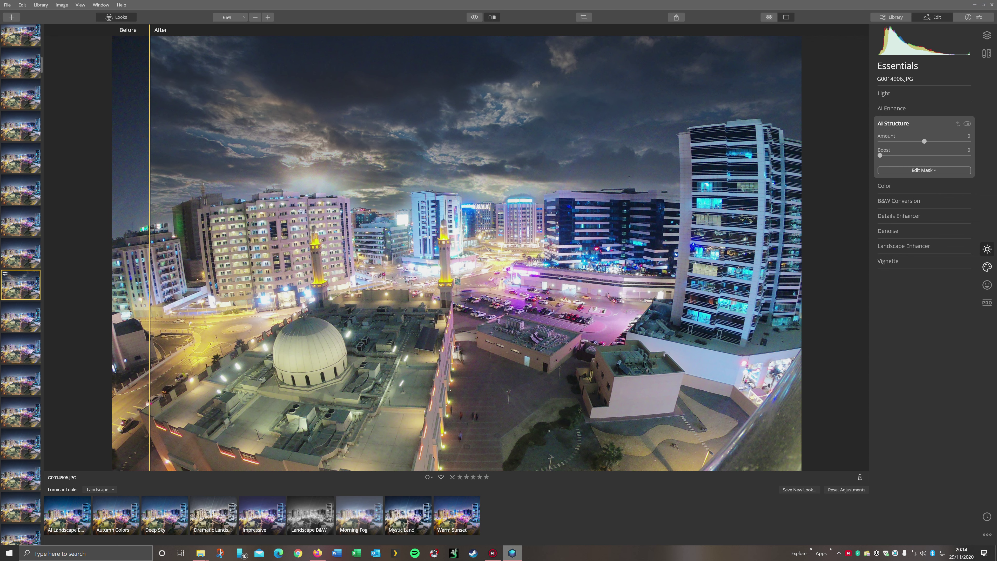
pyautogui.moveTo(150, 322)
pyautogui.mouseDown()
pyautogui.moveTo(661, 322)
pyautogui.moveTo(150, 321)
pyautogui.mouseUp()
# - Reset AI Sky Replacement to remove the Dramatic Sunset 4 sky and its painted mask
pyautogui.click(891, 108)
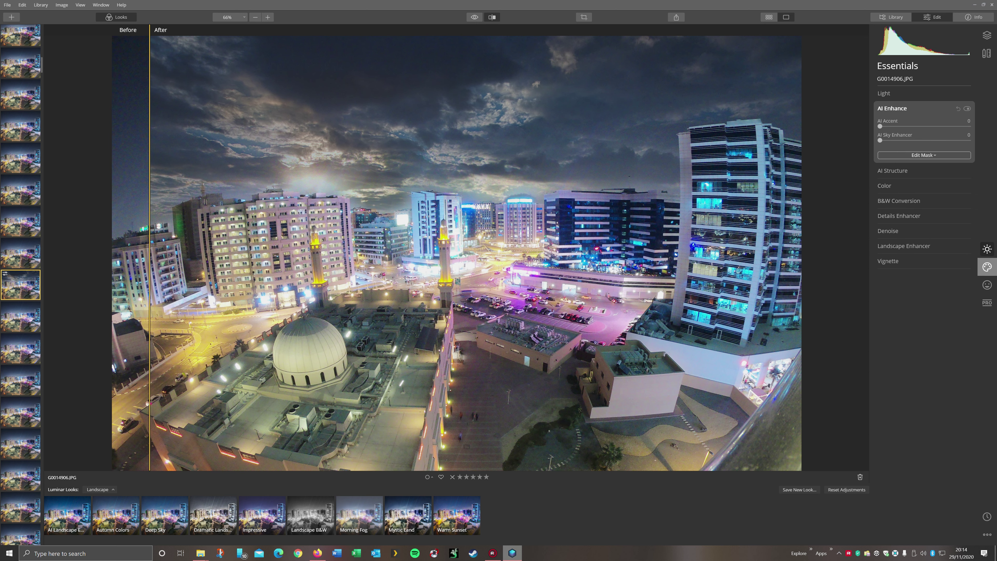
pyautogui.click(987, 267)
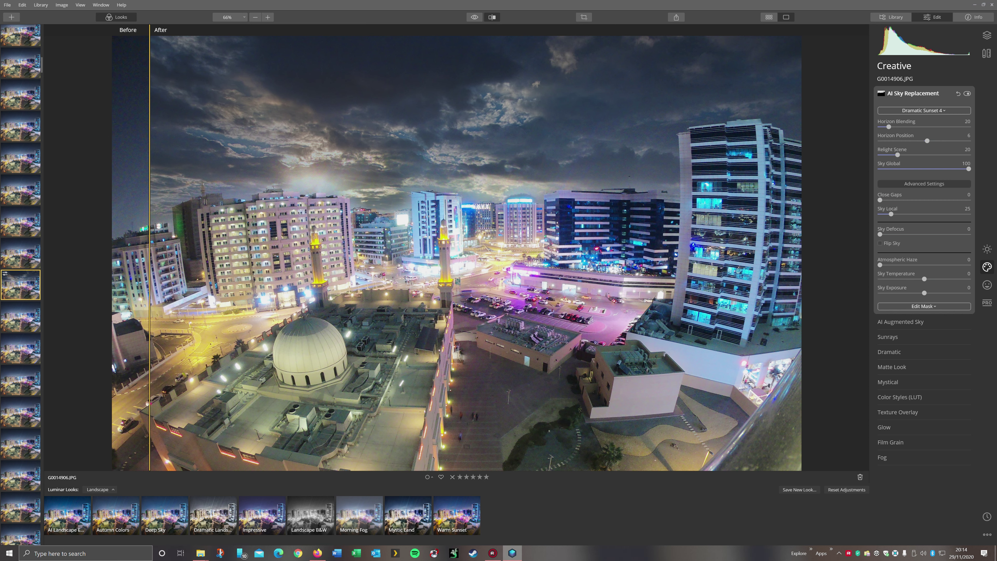
pyautogui.click(957, 93)
pyautogui.click(902, 93)
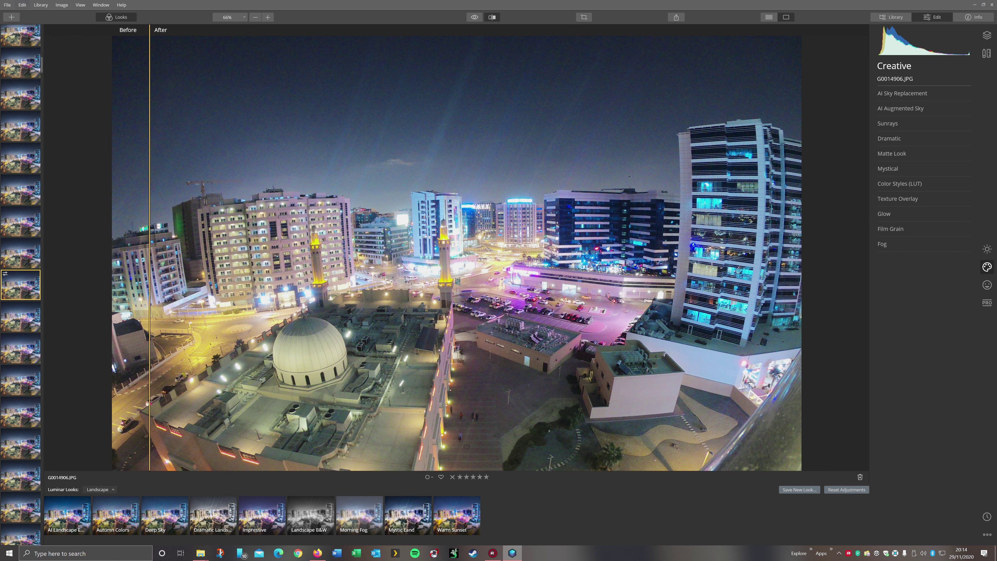
pyautogui.click(22, 4)
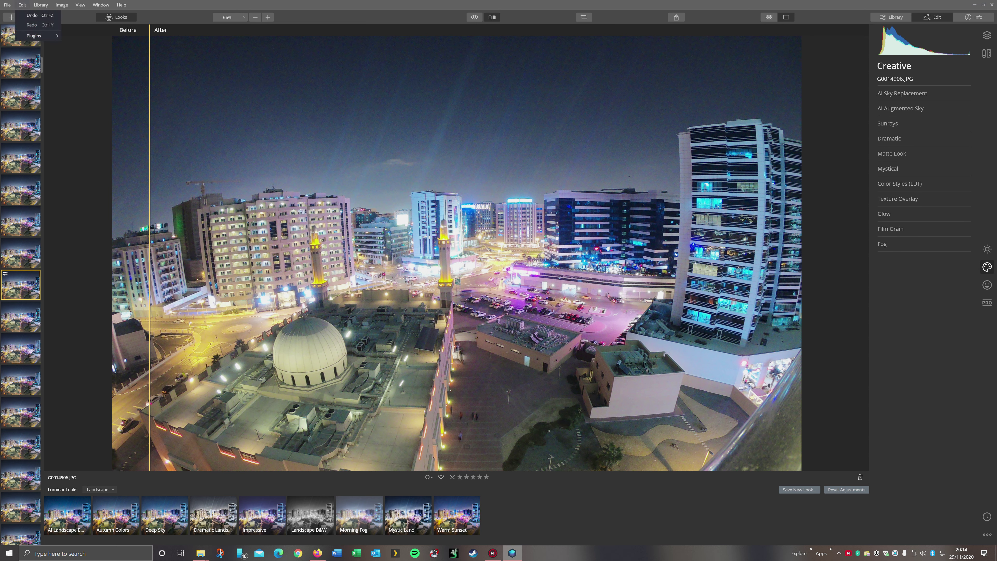
# - Replace the night sky with Galaxy 2 and set Close Gaps to 0
pyautogui.click(902, 92)
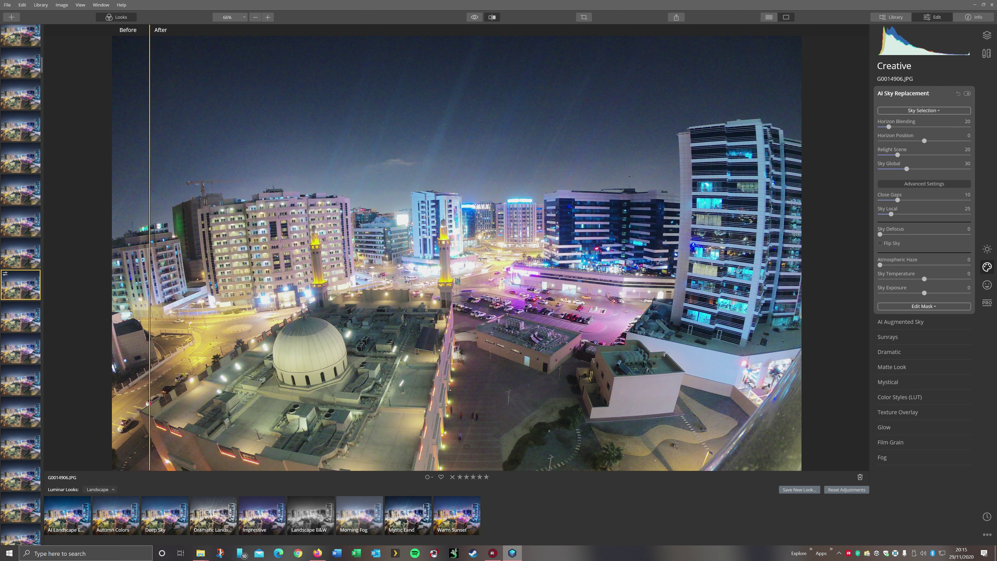
pyautogui.click(921, 110)
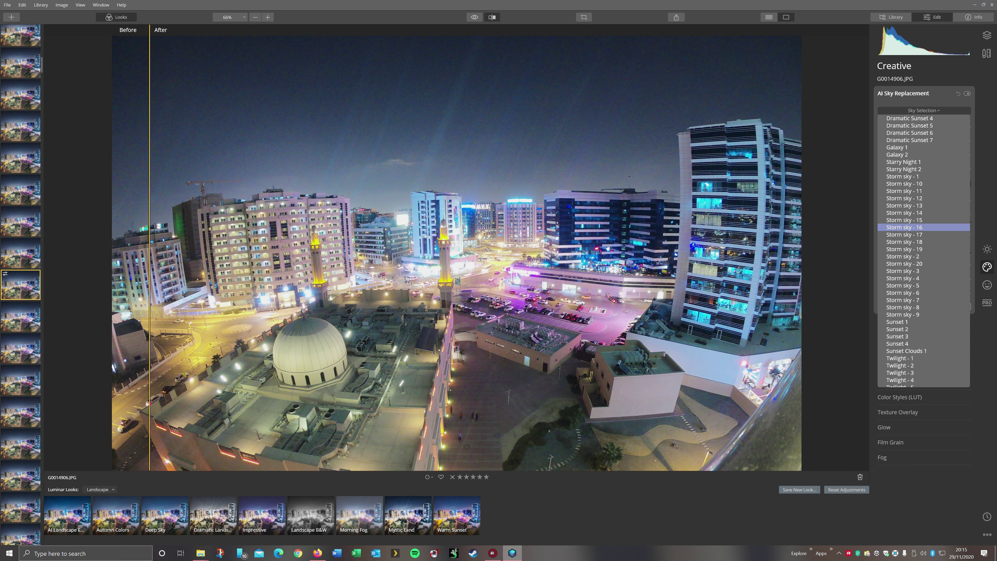
pyautogui.click(897, 154)
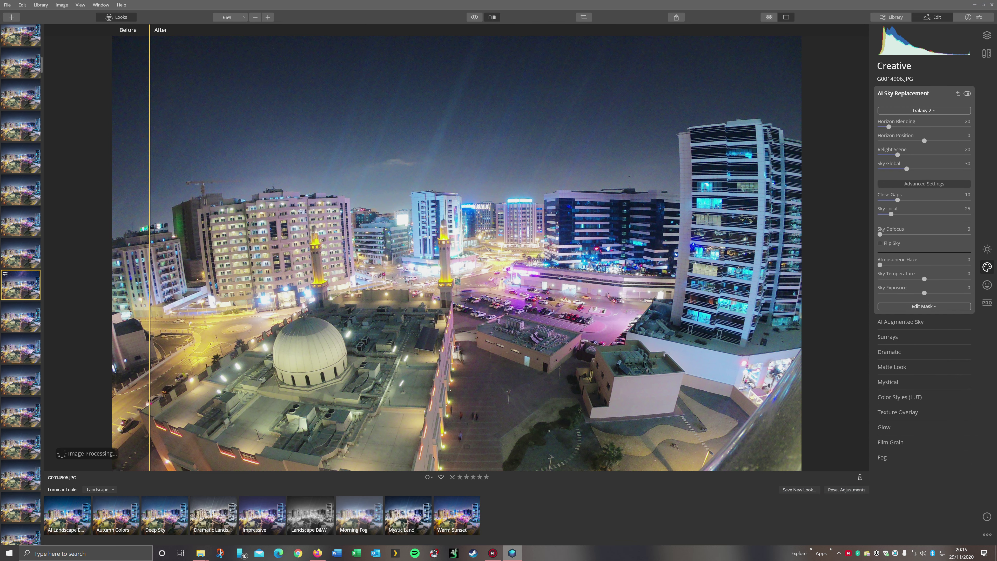
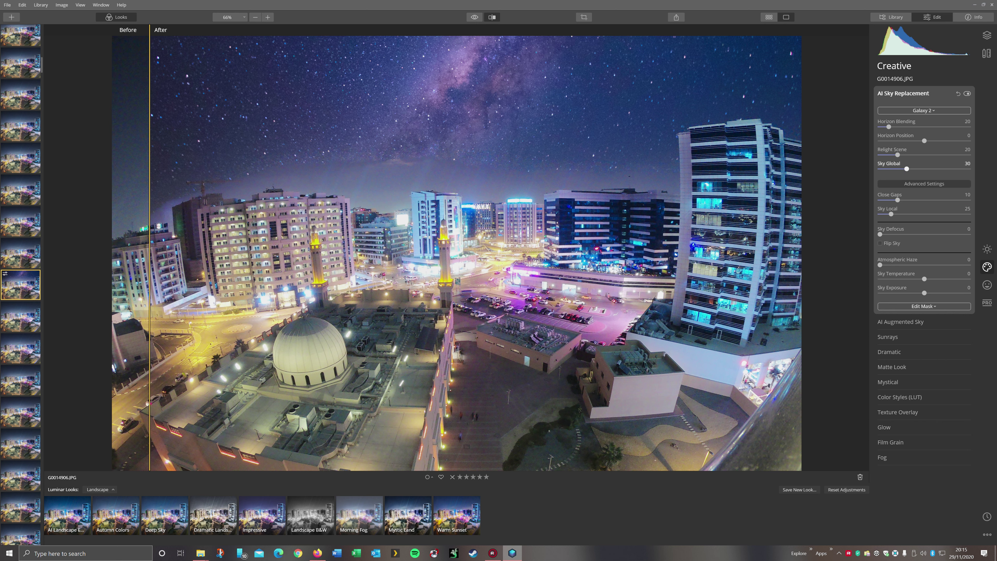
pyautogui.moveTo(897, 200)
pyautogui.mouseDown()
pyautogui.moveTo(879, 200)
pyautogui.moveTo(968, 200)
pyautogui.moveTo(880, 199)
pyautogui.mouseUp()
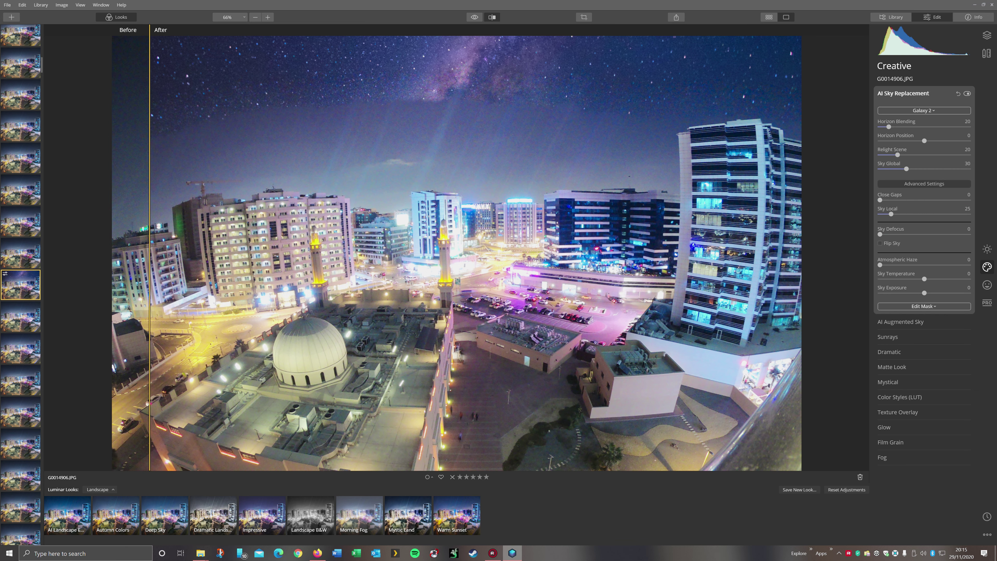
# - Add a brush mask to the Galaxy 2 sky replacement and paint a first patch above the tall apartment block beside the crane
pyautogui.click(924, 305)
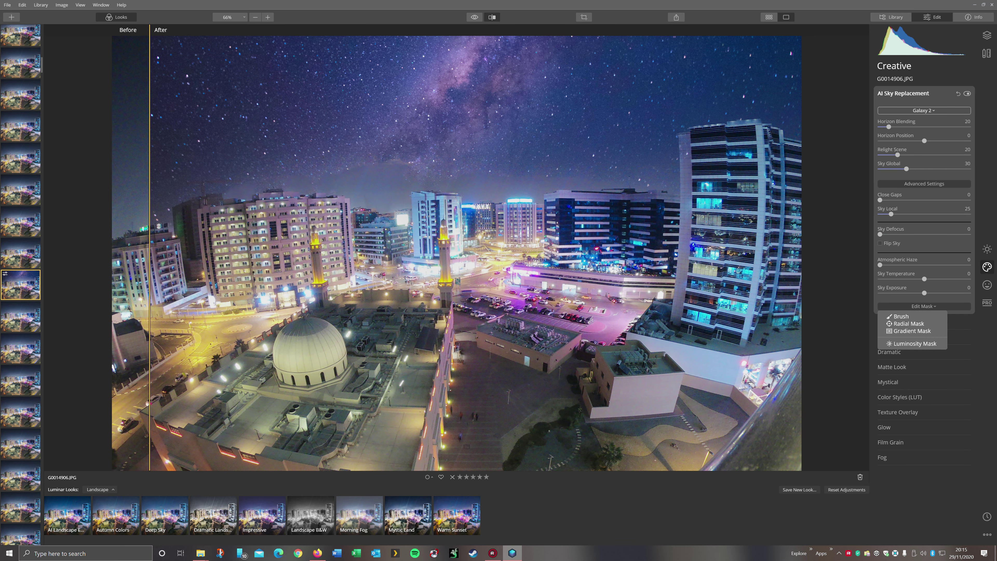
pyautogui.click(901, 316)
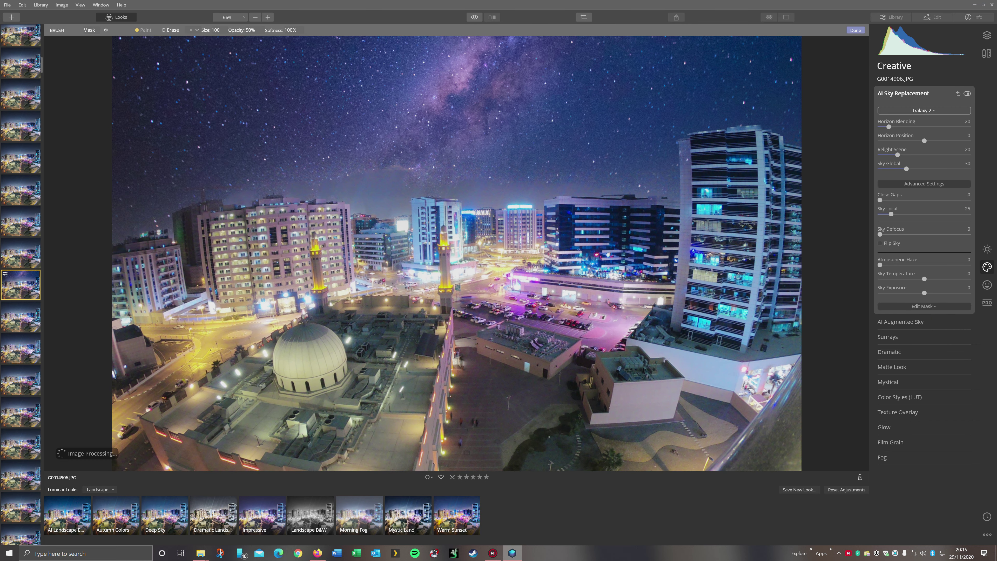
pyautogui.moveTo(235, 163); pyautogui.dragTo(347, 168)
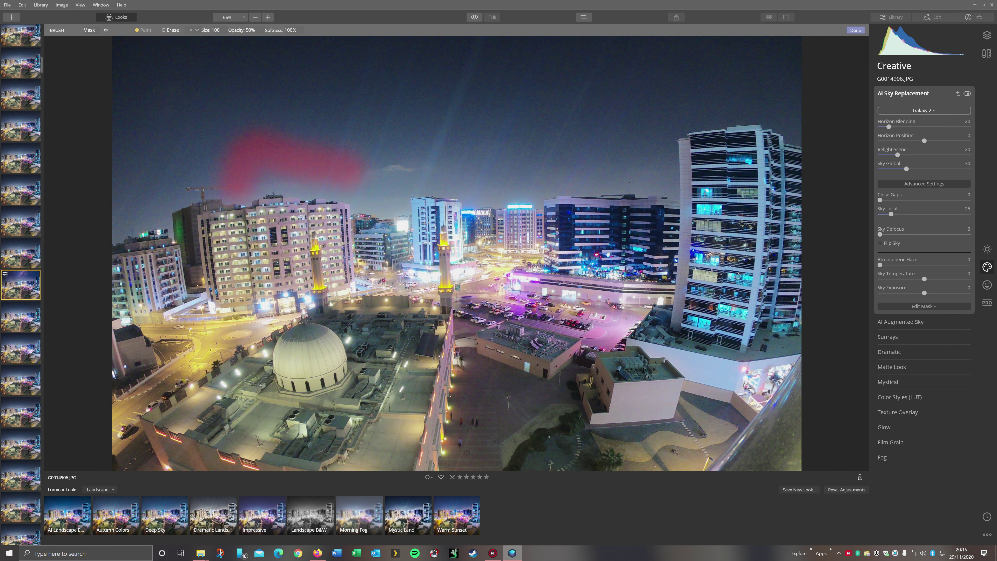
pyautogui.scroll(5, 397, 230)
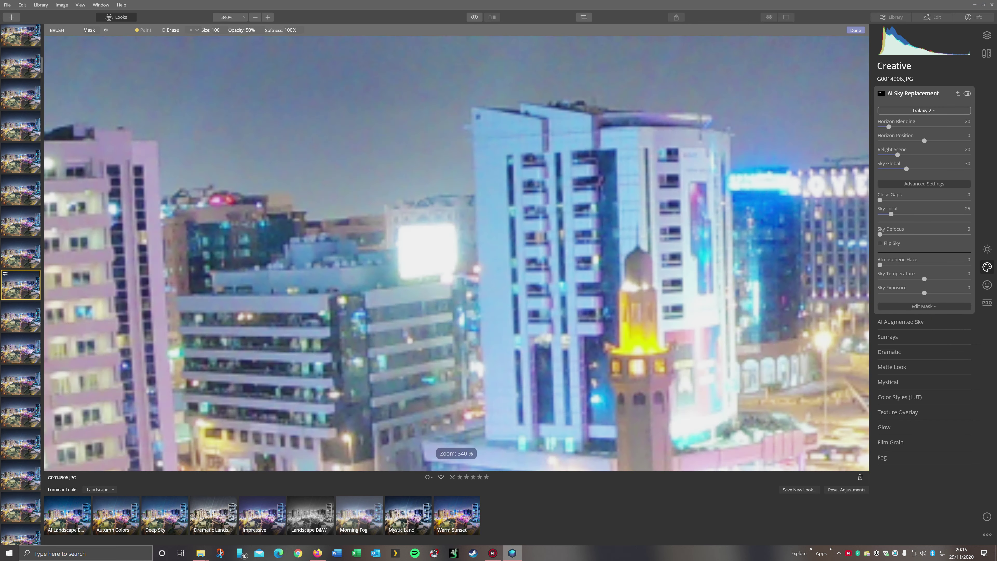
pyautogui.scroll(-6, 520, 388)
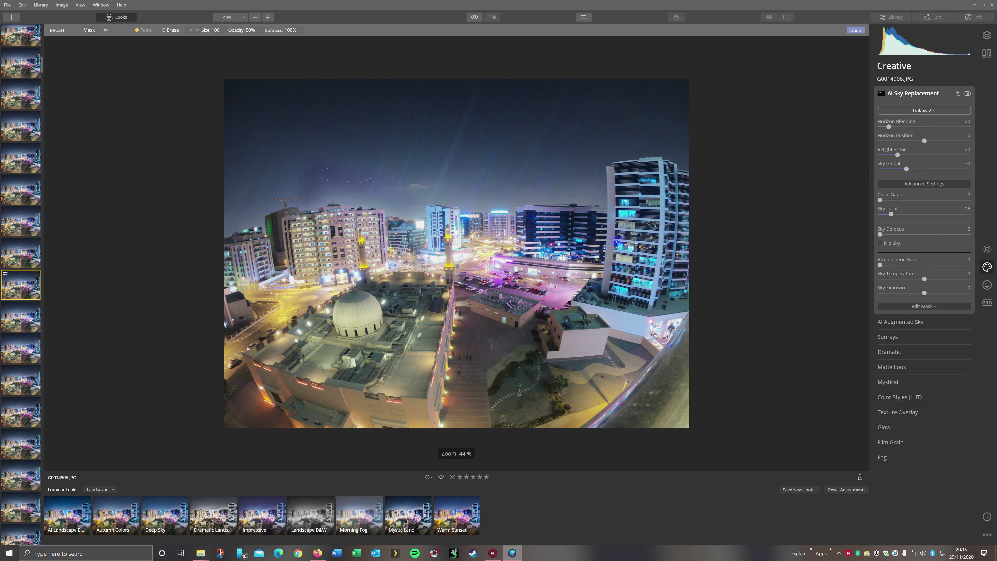
# - Paint the galaxy sky mask across the rest of the sky down to the rooflines at 50% opacity
pyautogui.moveTo(239, 143)
pyautogui.mouseDown()
pyautogui.moveTo(388, 137)
pyautogui.moveTo(239, 94)
pyautogui.moveTo(678, 102)
pyautogui.mouseUp()
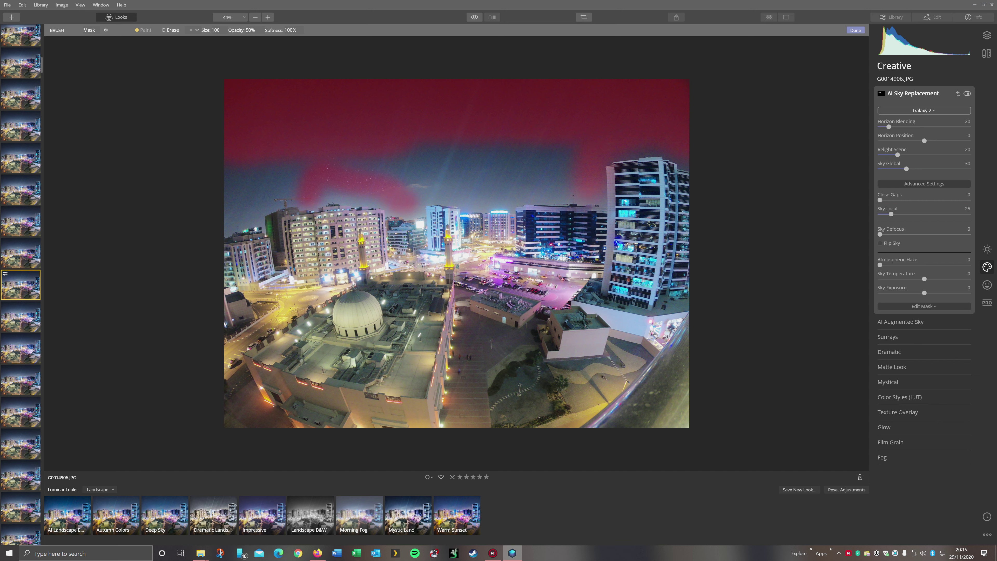
pyautogui.moveTo(573, 184)
pyautogui.mouseDown()
pyautogui.moveTo(530, 202)
pyautogui.moveTo(421, 196)
pyautogui.moveTo(376, 206)
pyautogui.mouseUp()
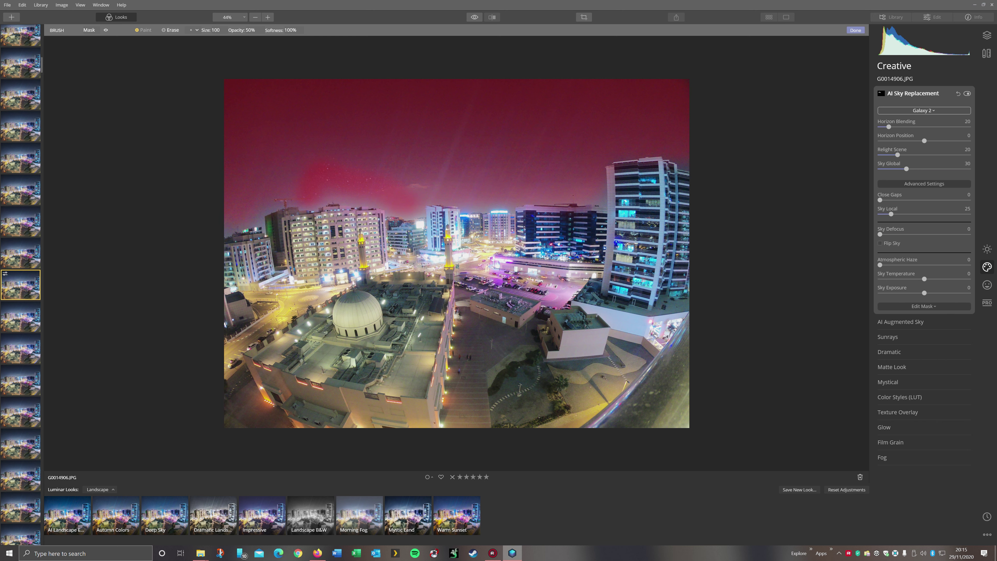
pyautogui.scroll(3, 457, 210)
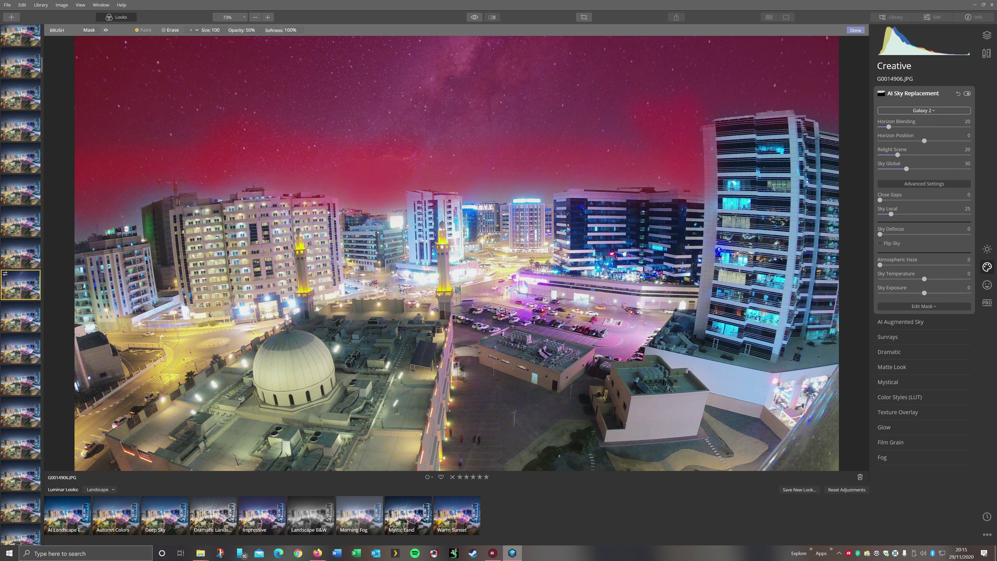
pyautogui.moveTo(156, 210)
pyautogui.mouseDown()
pyautogui.moveTo(201, 210)
pyautogui.moveTo(194, 230)
pyautogui.moveTo(252, 209)
pyautogui.mouseUp()
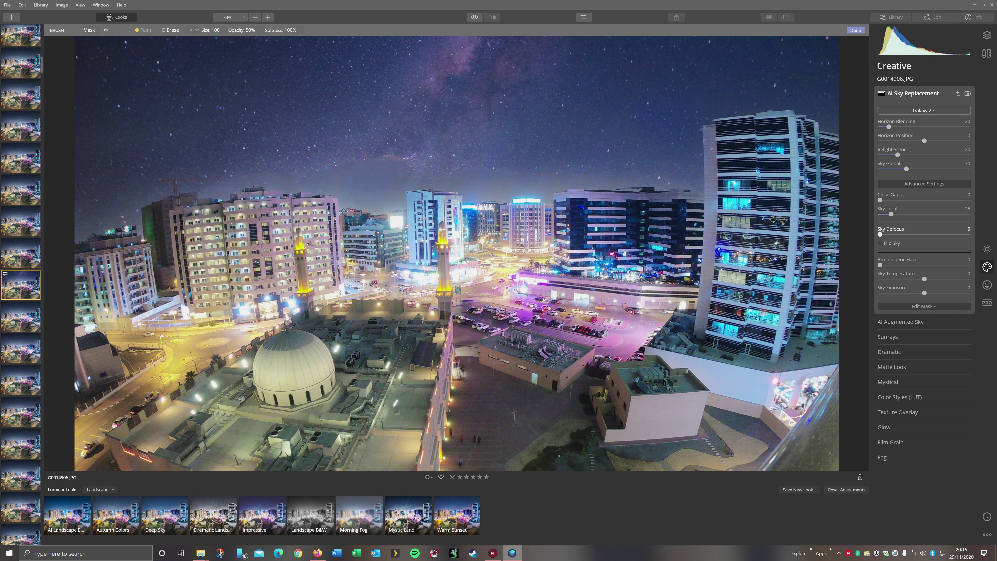
# - Set Sky Global to 100 for the Galaxy 2 sky
pyautogui.moveTo(879, 200)
pyautogui.mouseDown()
pyautogui.moveTo(968, 200)
pyautogui.moveTo(879, 200)
pyautogui.mouseUp()
pyautogui.moveTo(906, 168); pyautogui.dragTo(968, 169)
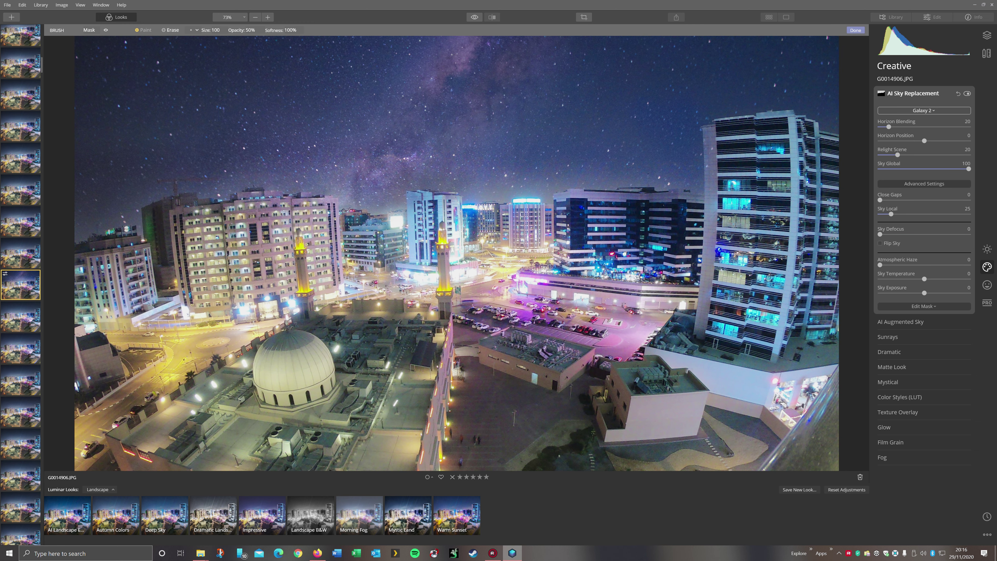
pyautogui.hotkey('ctrl', '-')
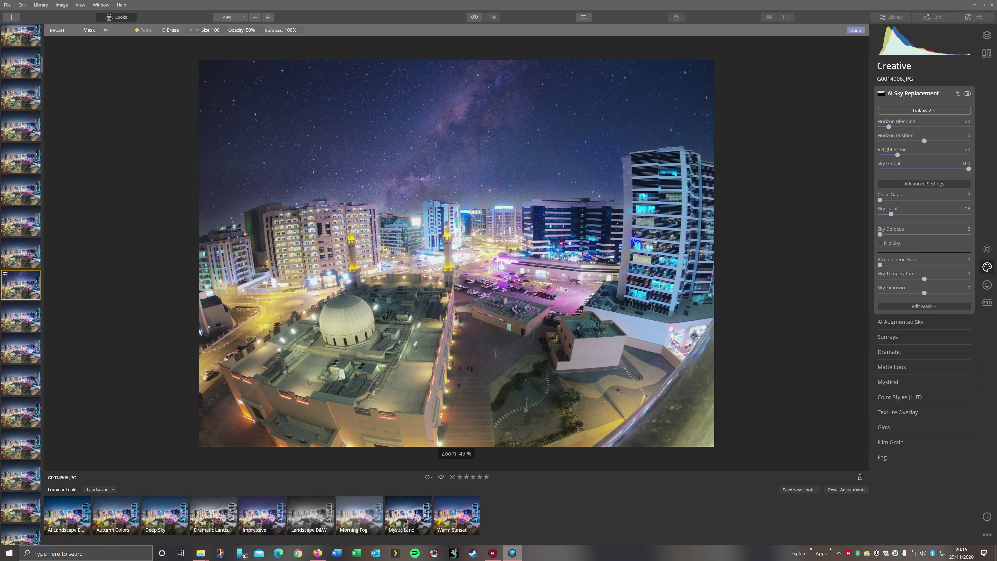
pyautogui.scroll(1, 456, 298)
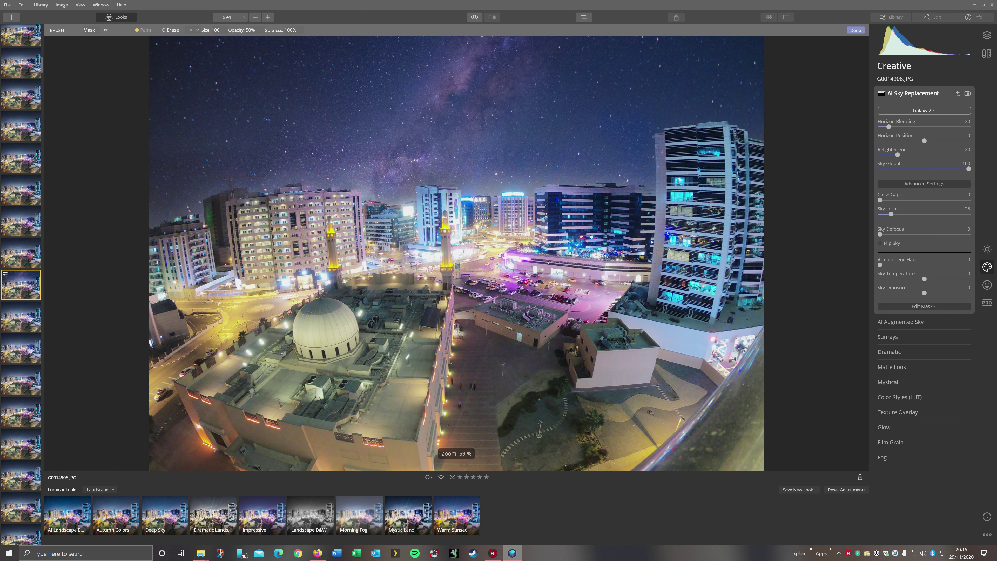
pyautogui.rightClick(833, 396)
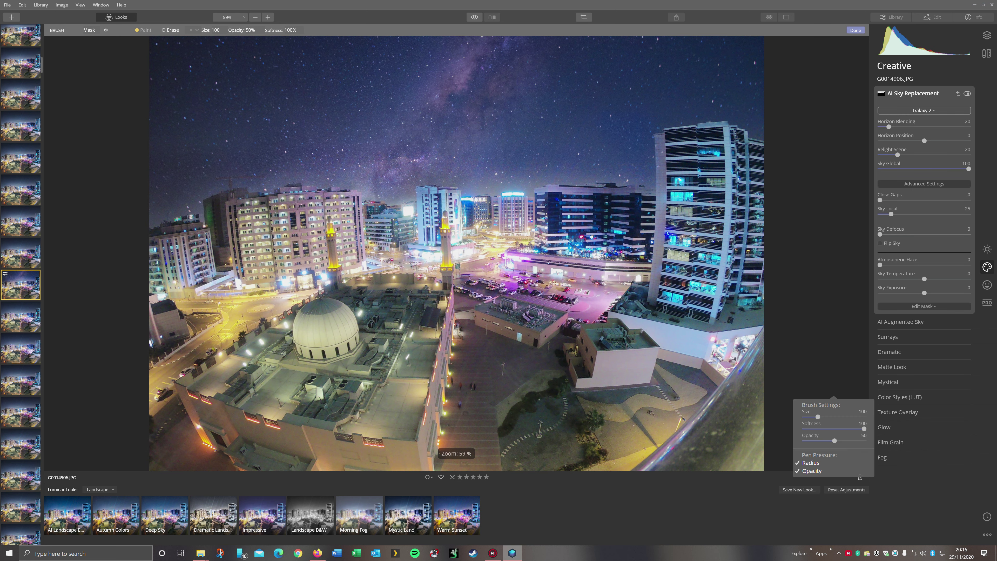
pyautogui.click(922, 351)
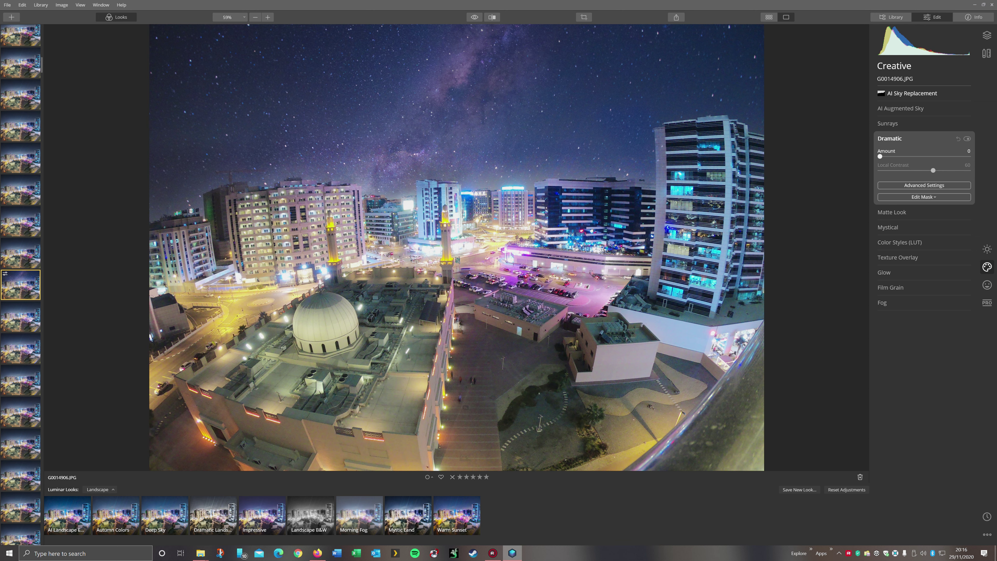
pyautogui.click(986, 249)
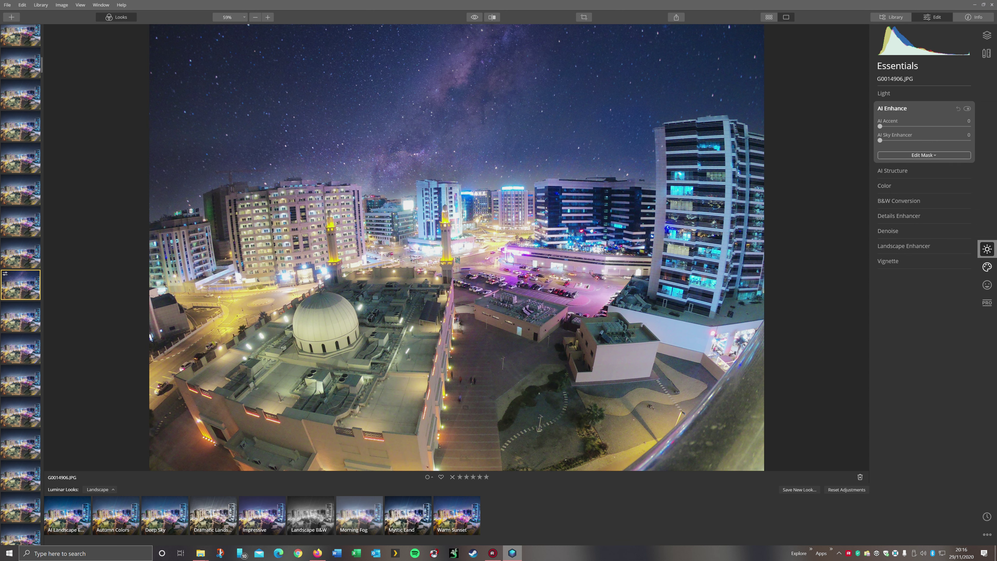
pyautogui.click(986, 267)
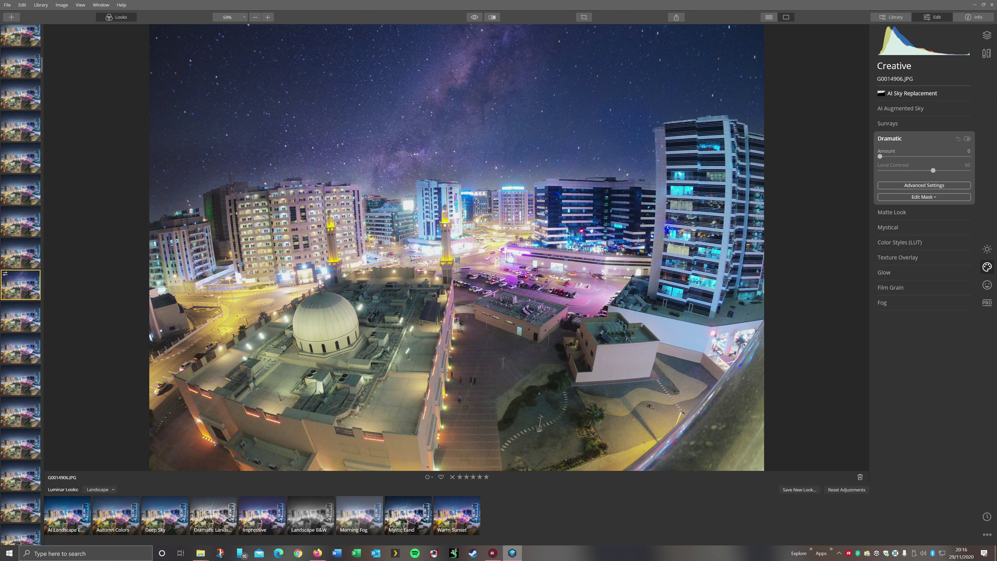
# - Add the Birds 3 object to the night sky with AI Augmented Sky and inspect the flock up close
pyautogui.click(900, 108)
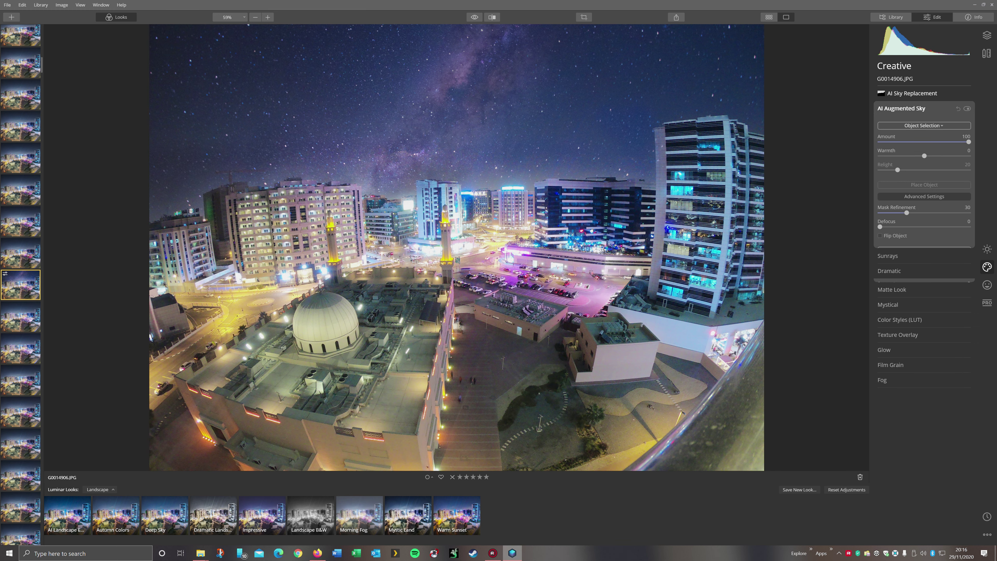
pyautogui.click(923, 125)
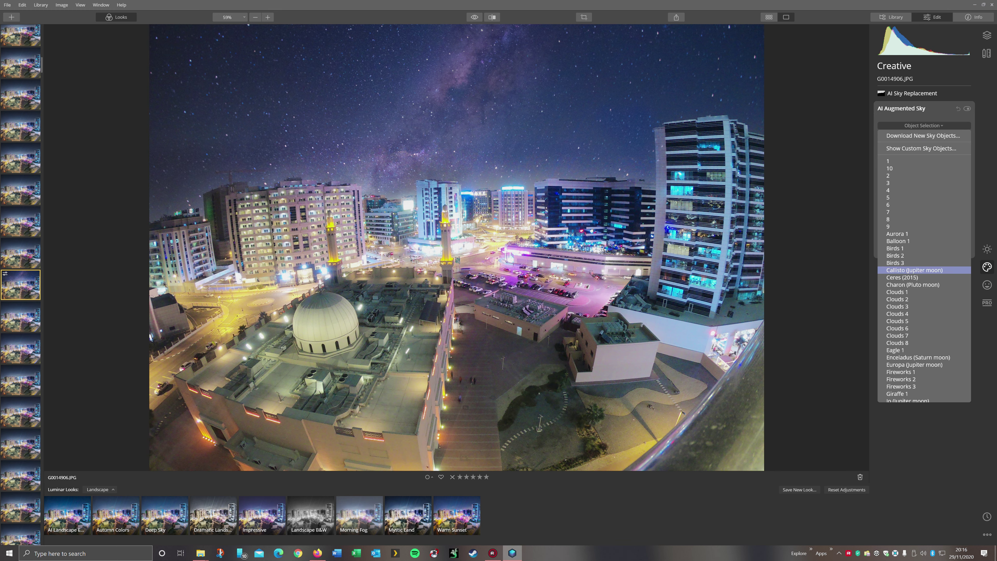
pyautogui.click(895, 262)
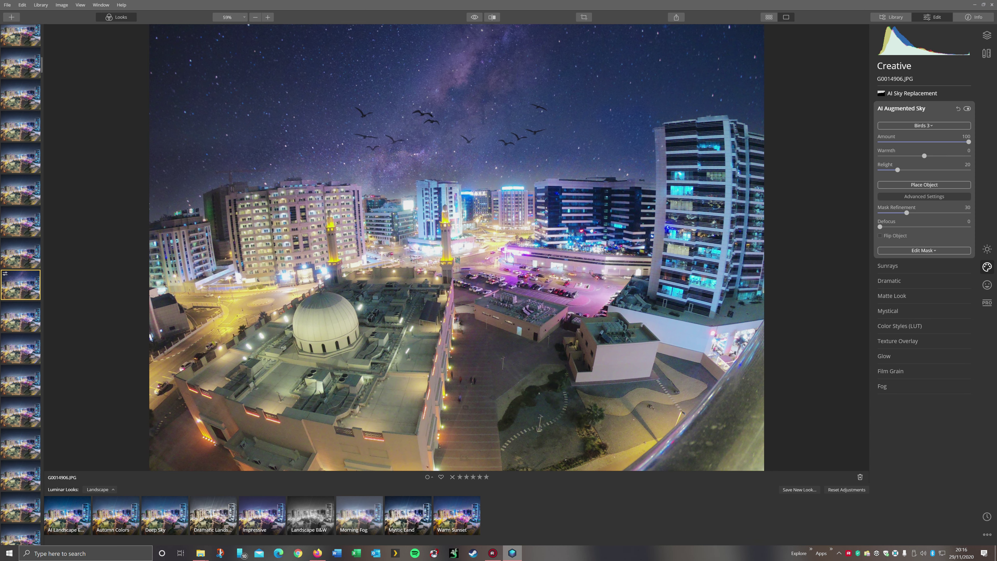
pyautogui.scroll(5, 475, 169)
pyautogui.moveTo(475, 169); pyautogui.dragTo(475, 283)
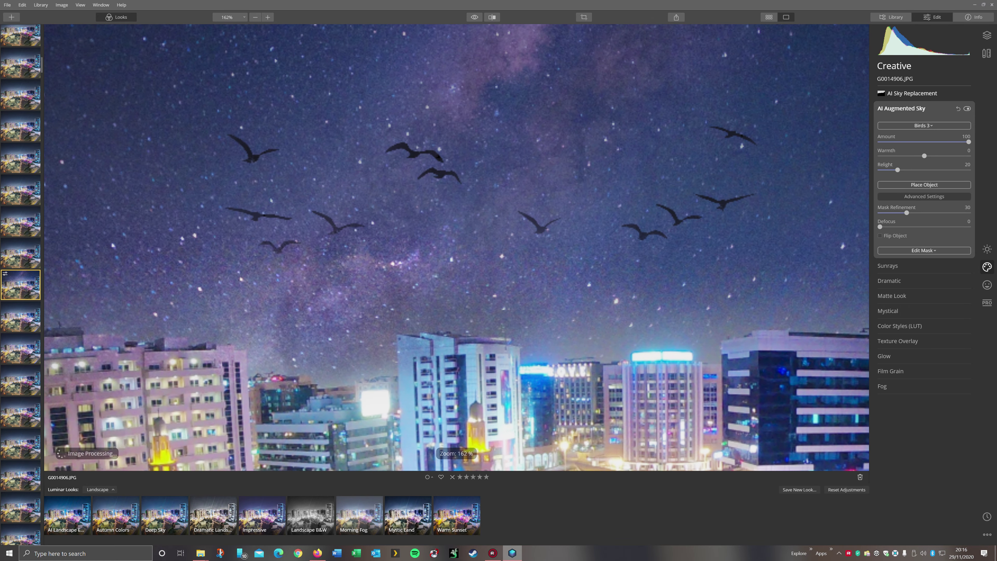
pyautogui.scroll(-3, 594, 280)
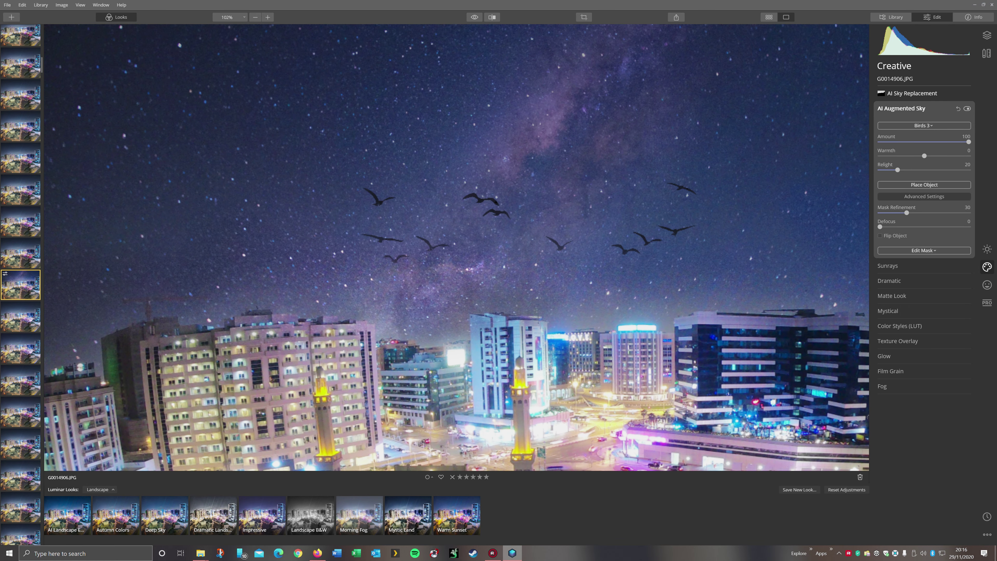
# - Replace the birds with the Charon (Pluto moon) sky object and view the whole photo
pyautogui.click(924, 125)
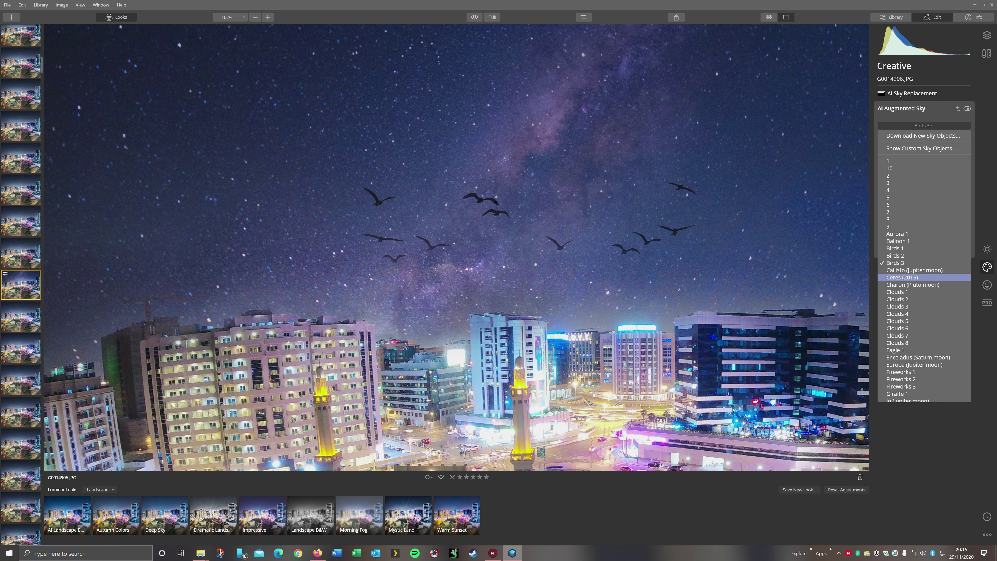
pyautogui.click(912, 285)
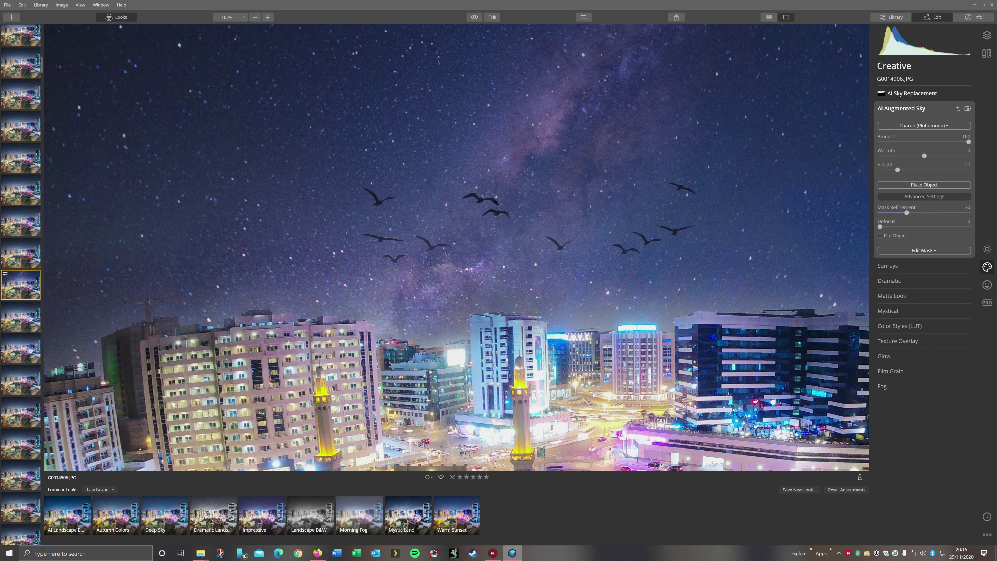
pyautogui.scroll(-3, 456, 248)
pyautogui.scroll(1, 456, 248)
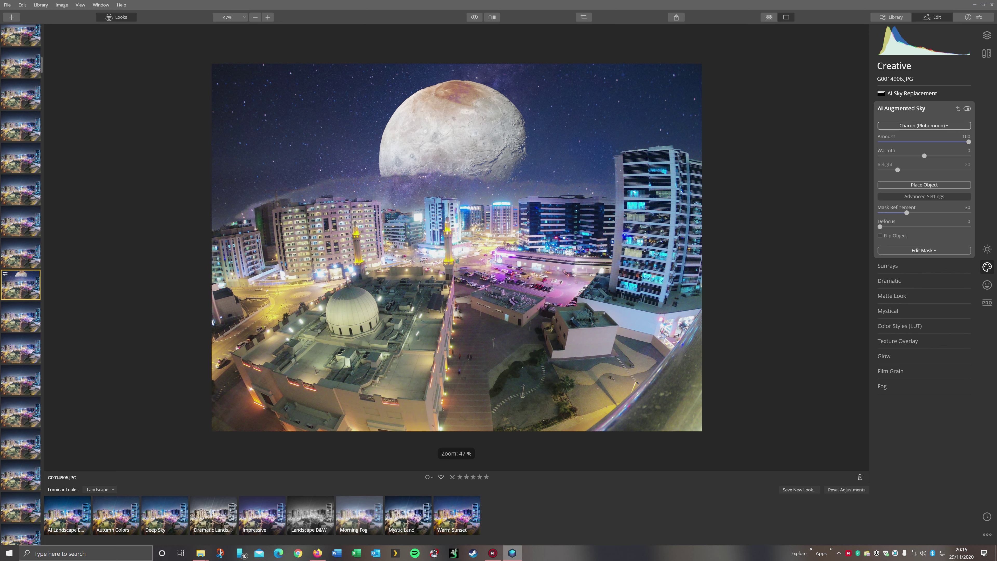
# - Change the AI Augmented Sky object to Fireworks 1
pyautogui.click(923, 126)
pyautogui.scroll(-3, 902, 282)
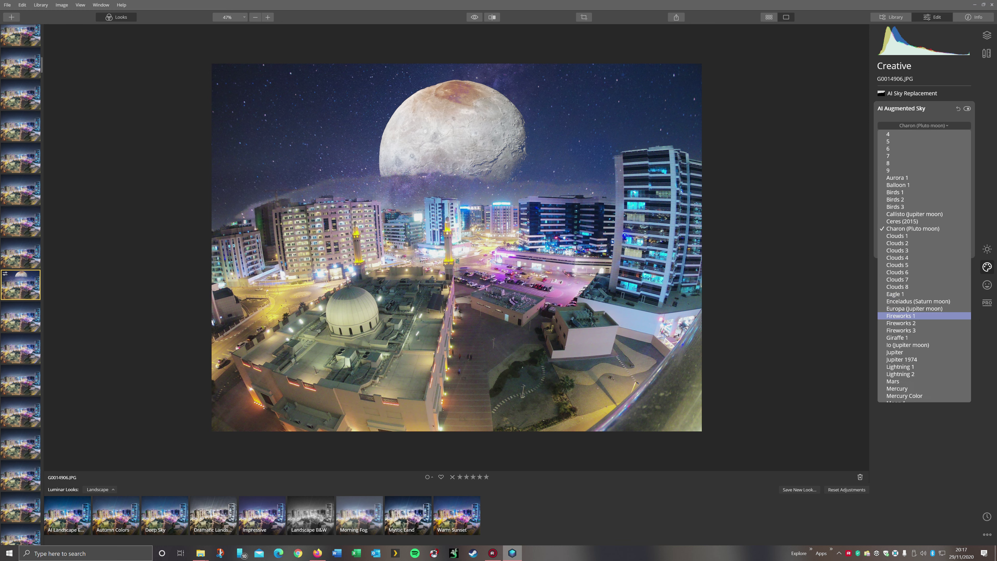
pyautogui.click(901, 316)
pyautogui.scroll(1, 456, 222)
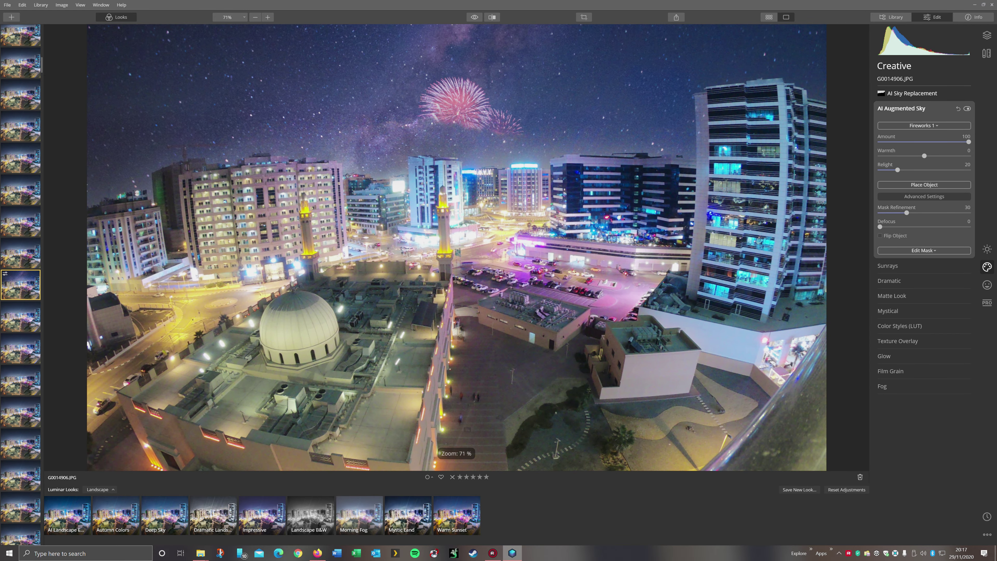
pyautogui.scroll(4, 453, 236)
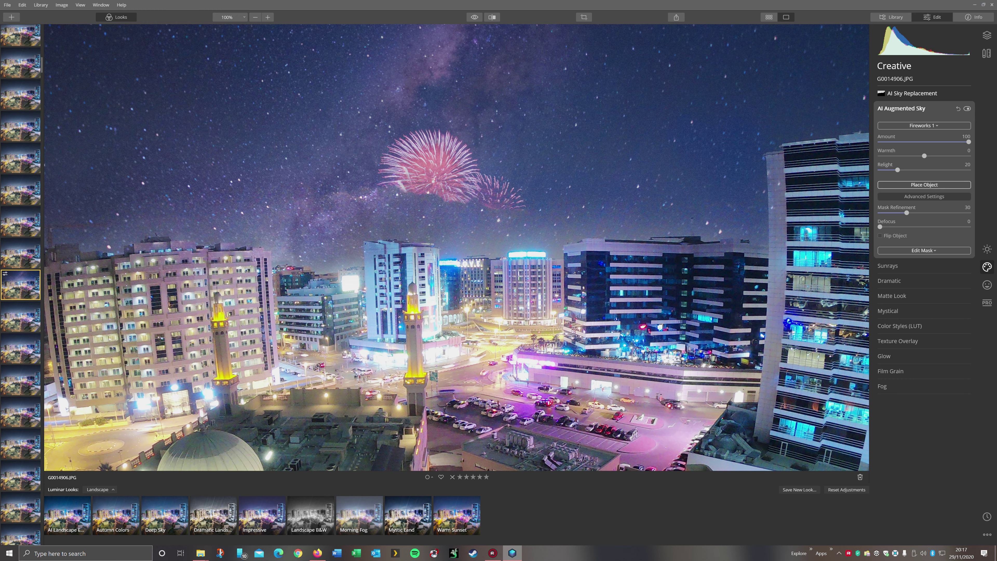
# - Place the fireworks in the open sky above the dark blue office block beside the tall tower, and check the whole photo
pyautogui.click(924, 185)
pyautogui.moveTo(432, 177)
pyautogui.mouseDown()
pyautogui.moveTo(453, 148)
pyautogui.moveTo(493, 127)
pyautogui.moveTo(430, 183)
pyautogui.mouseUp()
pyautogui.moveTo(430, 244); pyautogui.dragTo(624, 123)
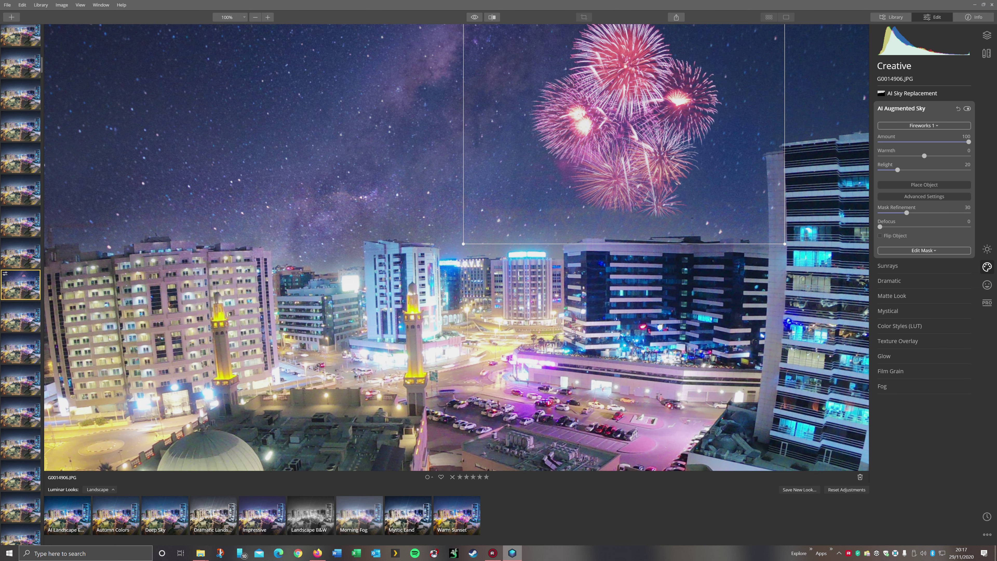
pyautogui.scroll(-6, 456, 247)
pyautogui.scroll(3, 456, 247)
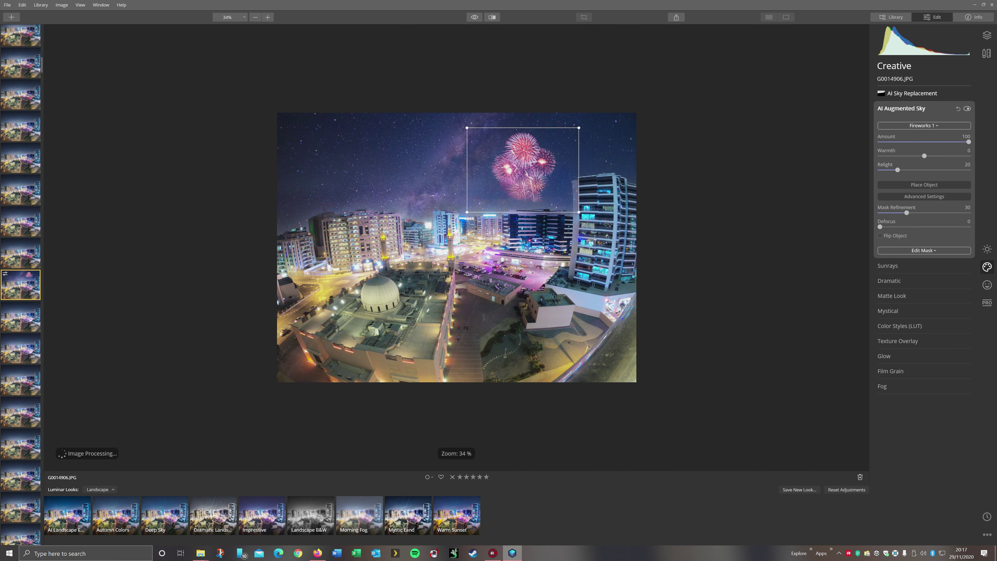
pyautogui.hotkey('ctrl', '+')
pyautogui.hotkey('ctrl', '+')
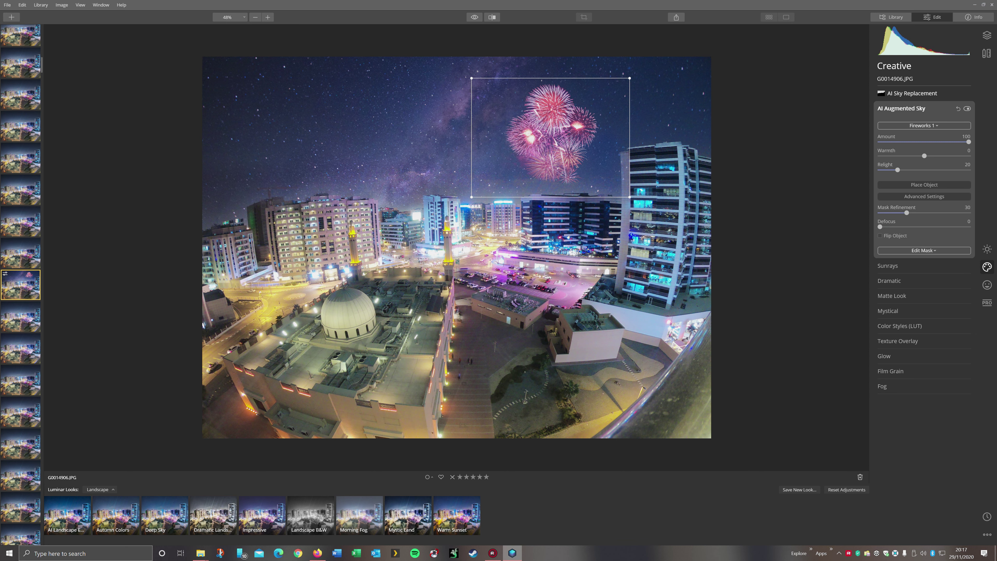
# - Try the Warm Sunset and AI Landscape Enhancer looks on the night photo and reset the adjustments
pyautogui.click(457, 516)
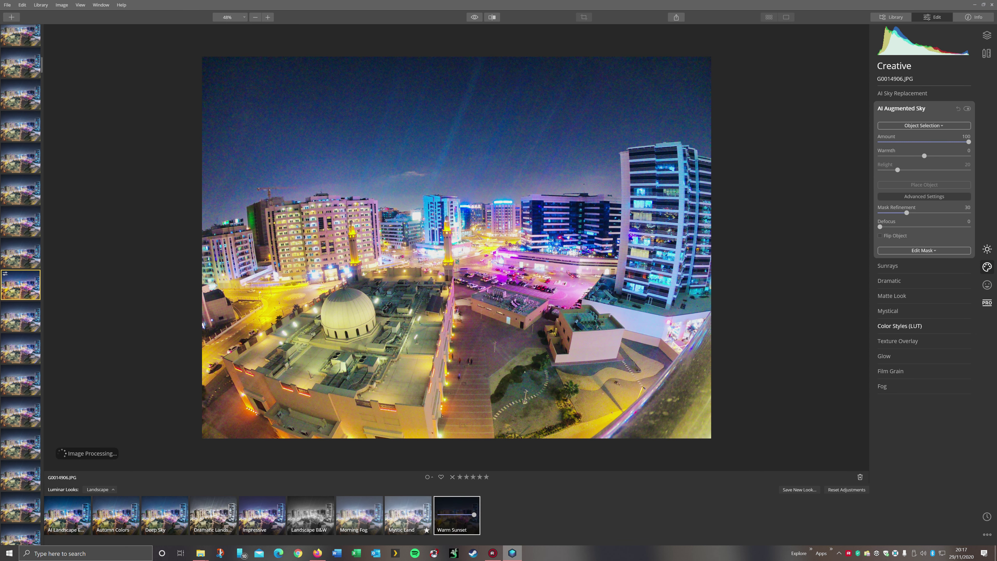
pyautogui.click(67, 515)
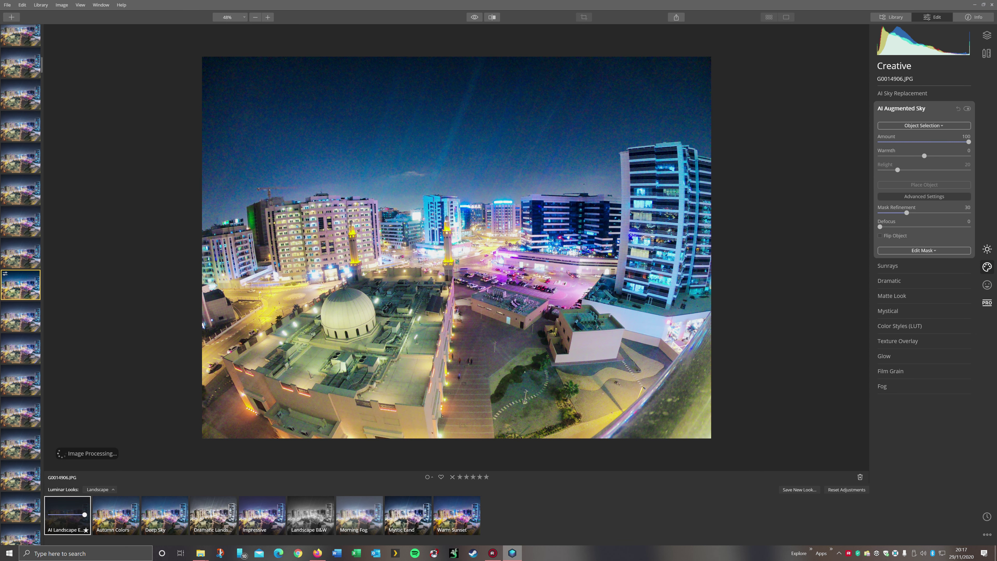
pyautogui.click(847, 490)
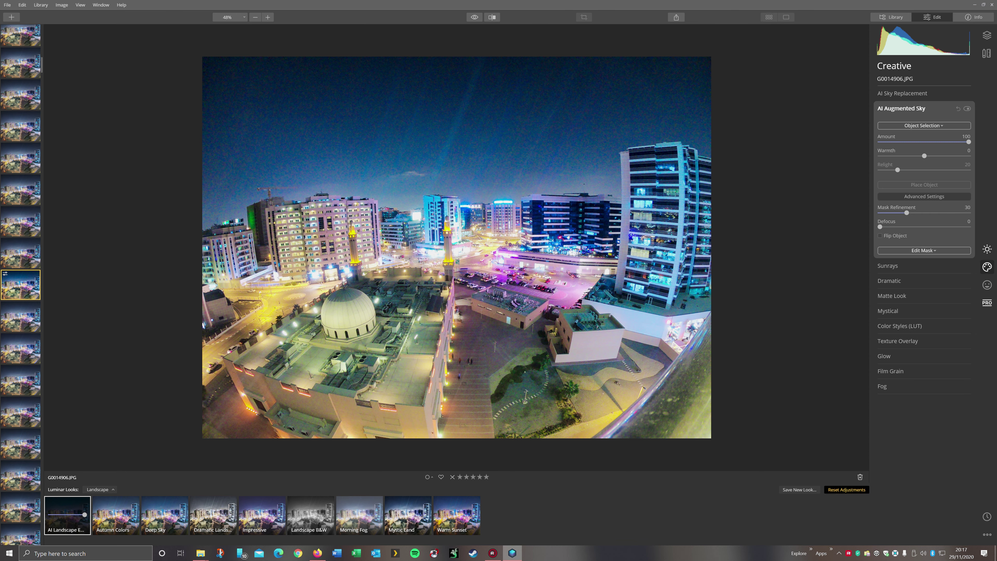
# - Try the Warm Sunset, Dramatic Landscape and Autumn Colors looks in turn on the night photo
pyautogui.click(456, 515)
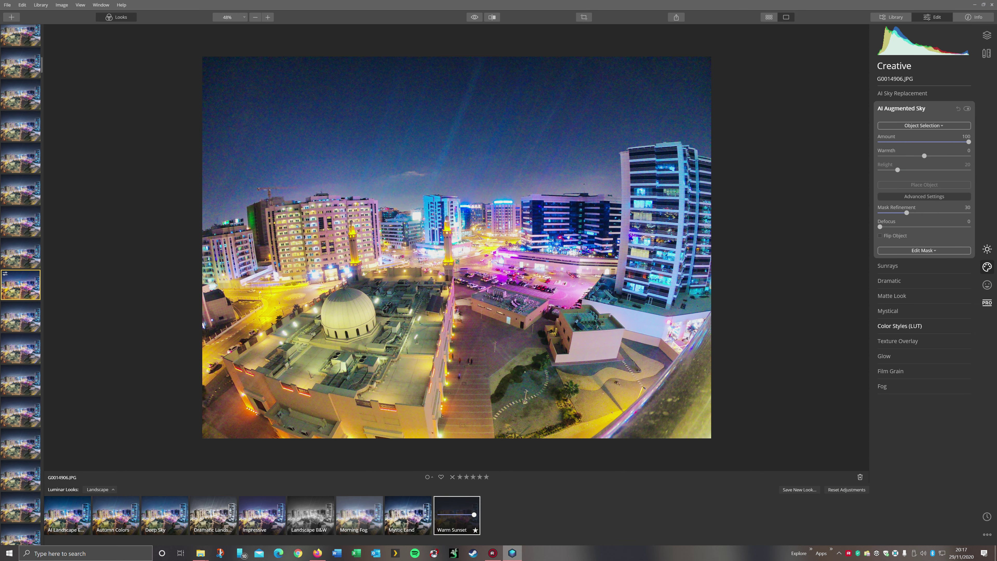
pyautogui.scroll(4, 456, 247)
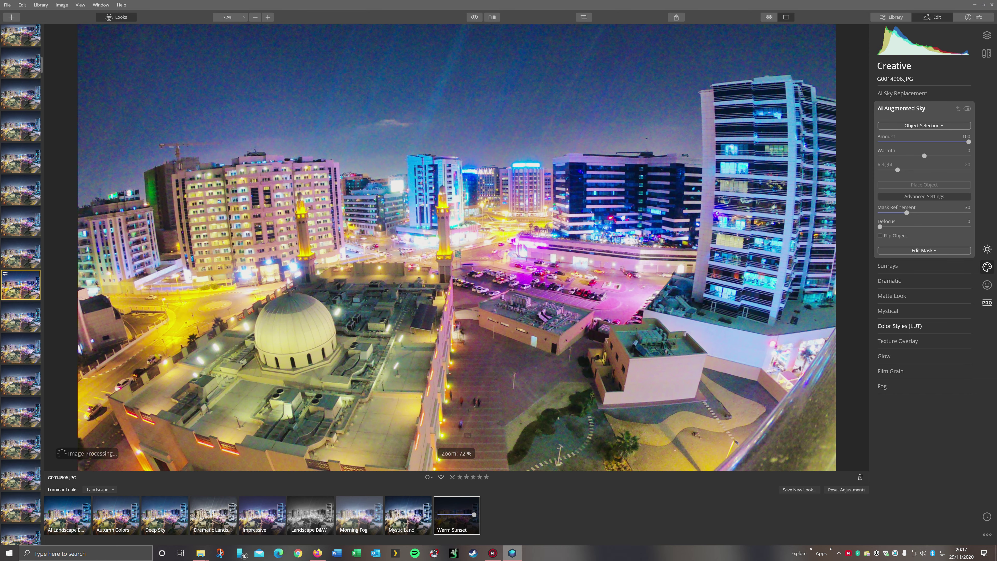
pyautogui.scroll(-3, 456, 247)
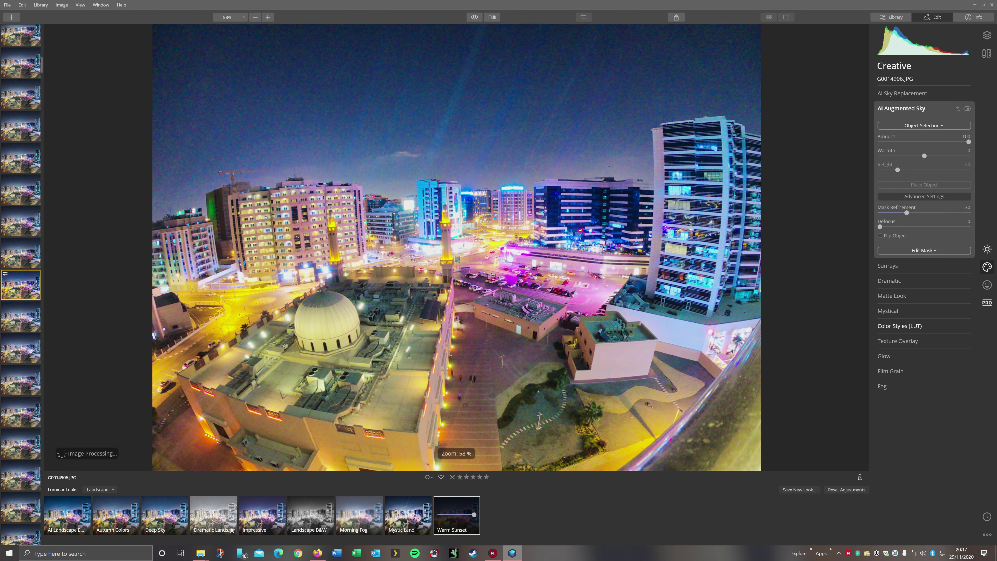
pyautogui.click(213, 515)
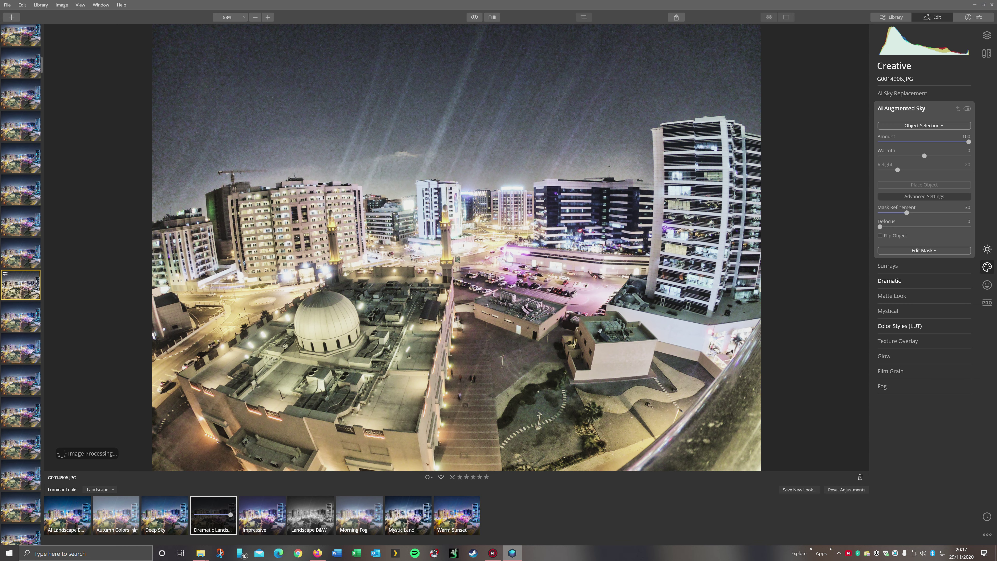
pyautogui.click(116, 514)
# - Switch to the Neon Tokyo look collection and try the three Neon Tokyo L2 variants on the photo
pyautogui.click(98, 489)
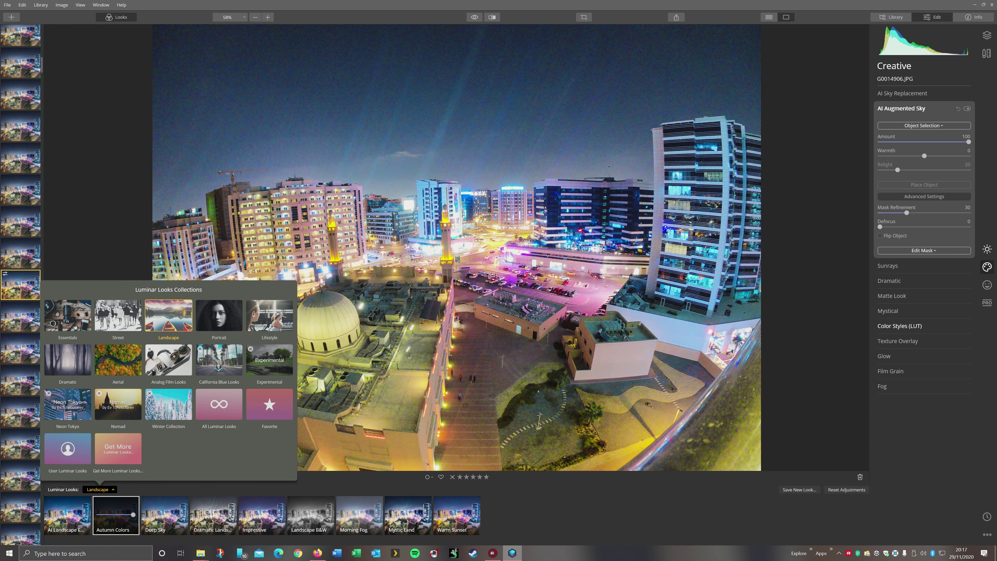
pyautogui.click(67, 404)
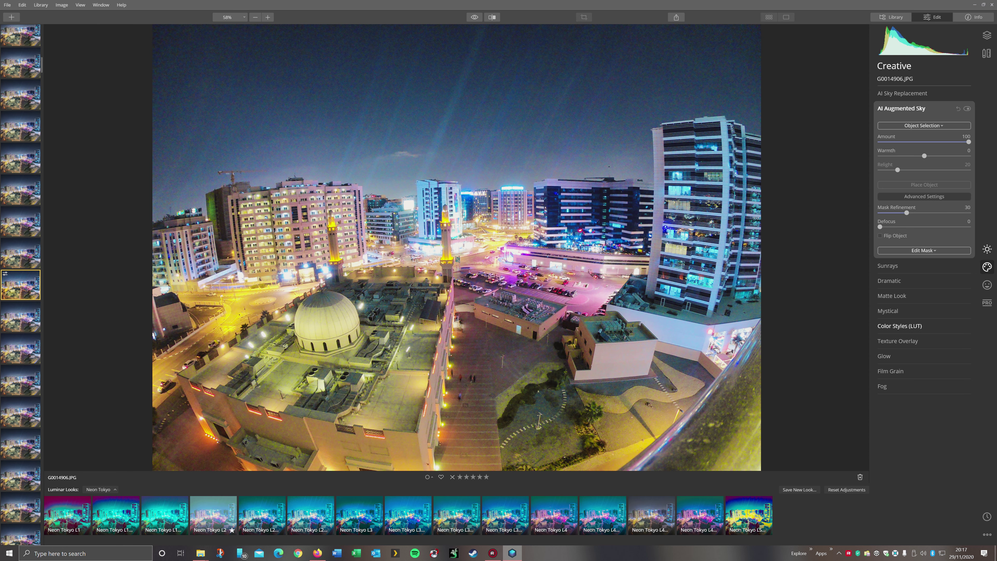
pyautogui.click(213, 514)
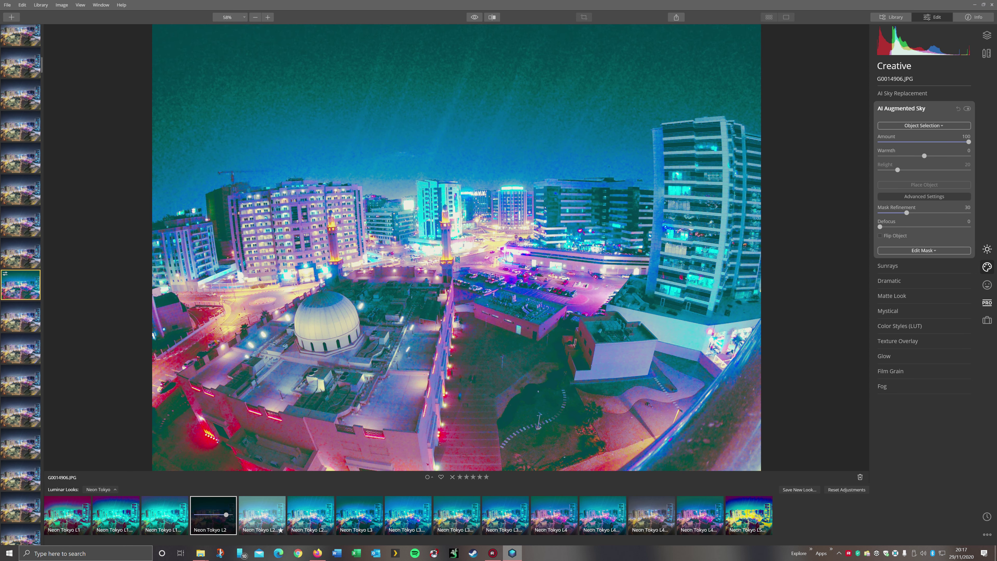
pyautogui.click(262, 514)
pyautogui.click(311, 515)
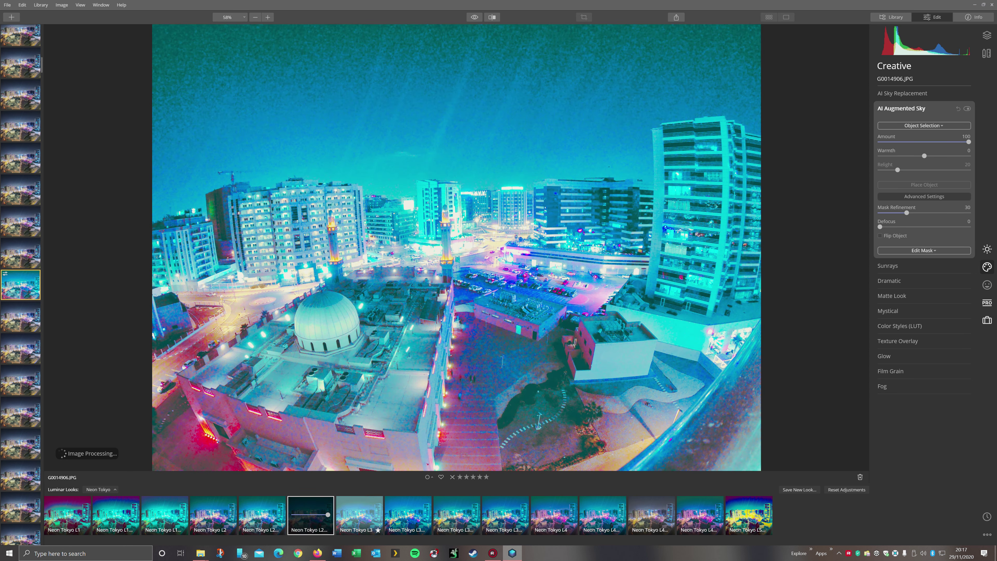
# - Try Neon Tokyo L4 and its next two variants, slightly lowering and restoring the strength of the last one
pyautogui.click(554, 514)
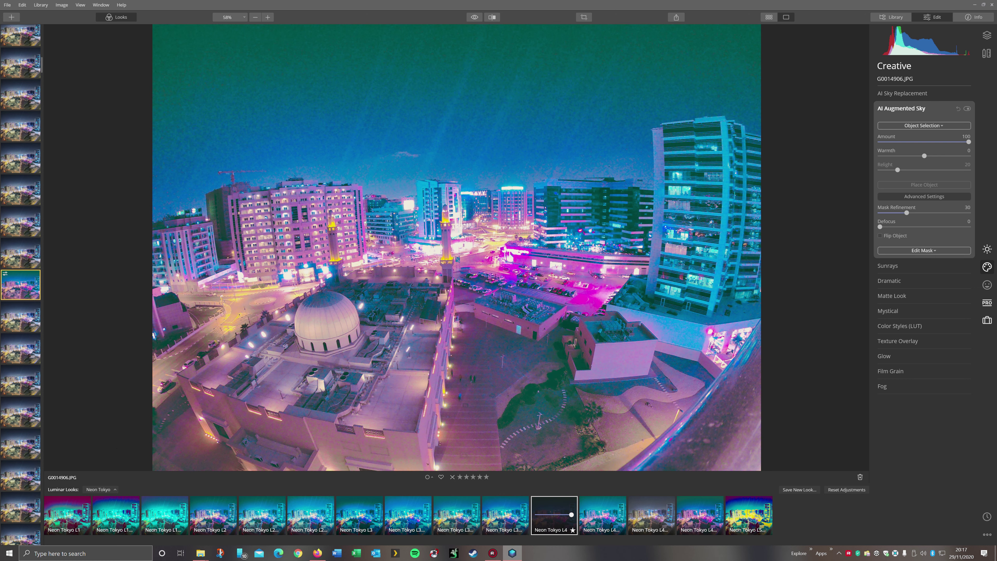
pyautogui.click(603, 515)
pyautogui.click(651, 515)
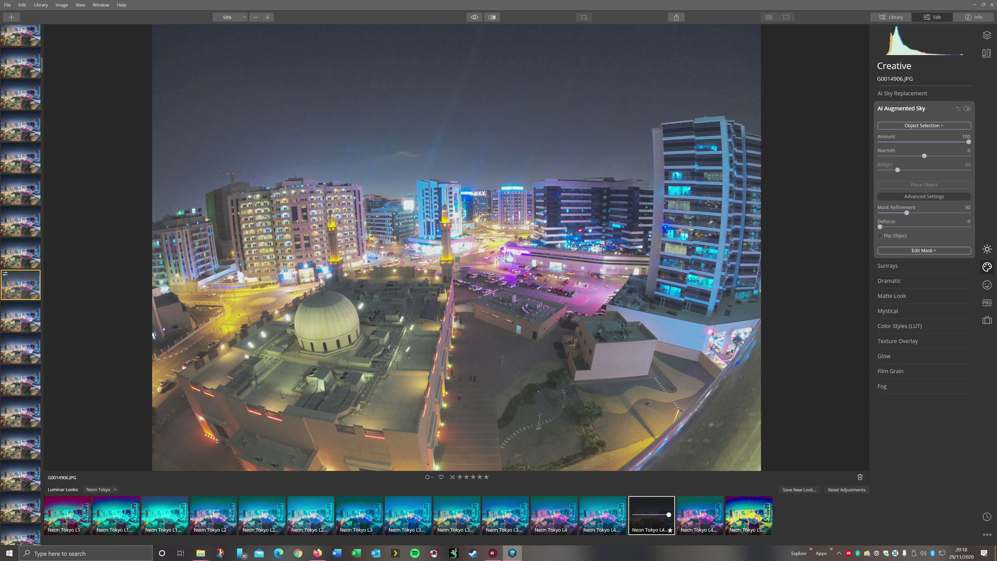
pyautogui.moveTo(668, 514); pyautogui.dragTo(666, 515)
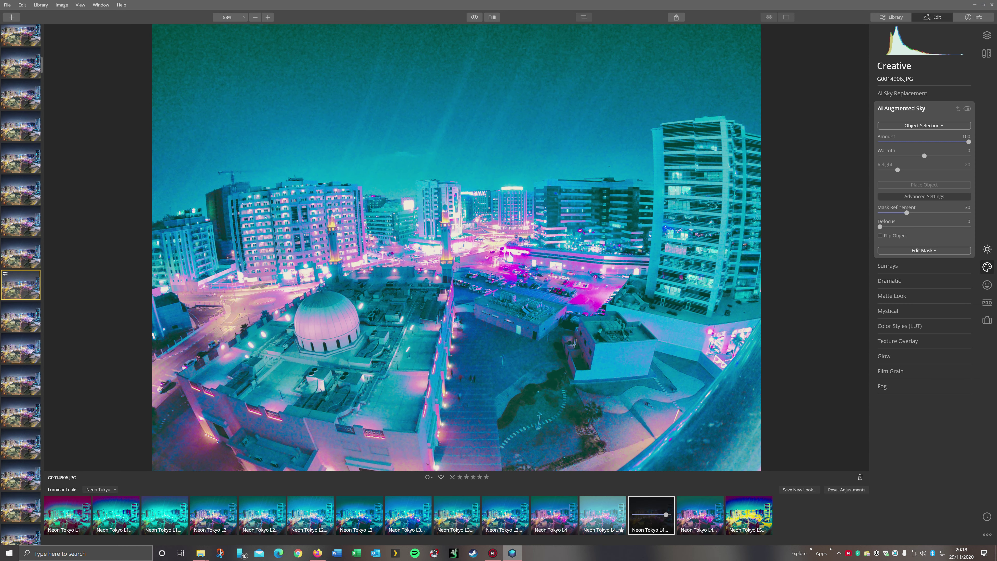
pyautogui.moveTo(666, 514)
pyautogui.mouseDown()
pyautogui.moveTo(641, 515)
pyautogui.moveTo(669, 514)
pyautogui.mouseUp()
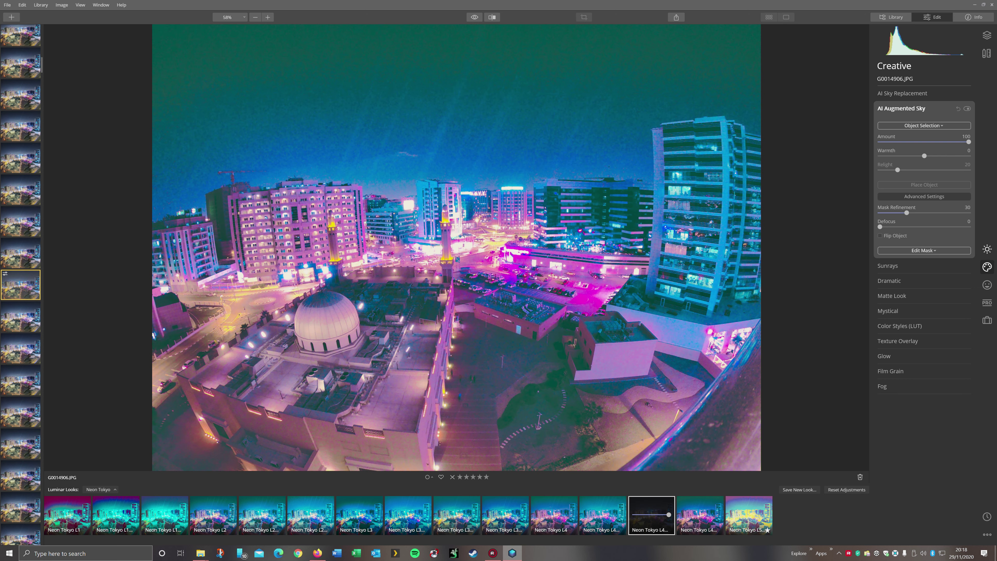
# - Try the Neon Tokyo L5 look, then Realistic Film and Vivid Film from the Analog Film Looks collection on the night photo
pyautogui.click(748, 514)
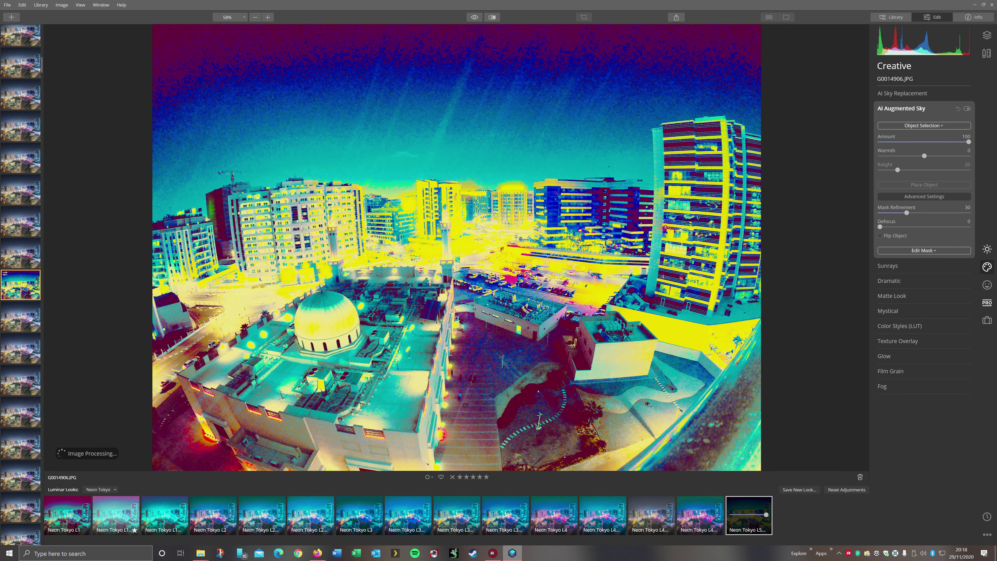
pyautogui.click(99, 489)
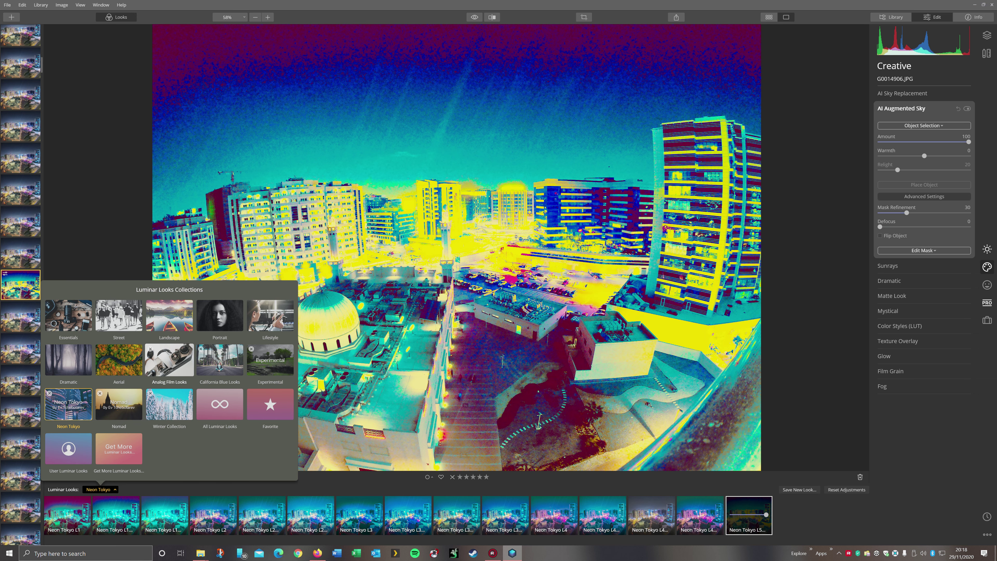
pyautogui.click(169, 360)
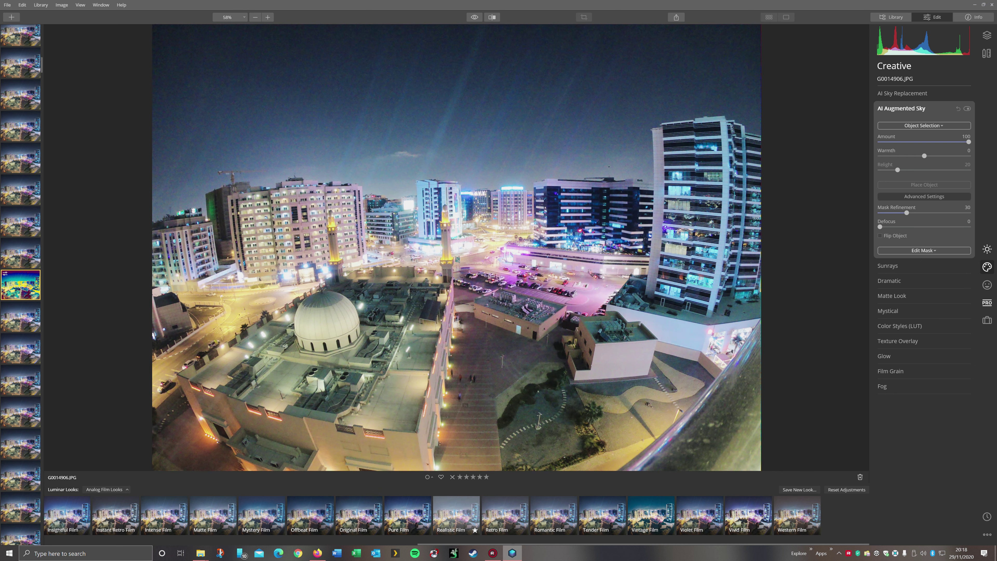
pyautogui.click(456, 514)
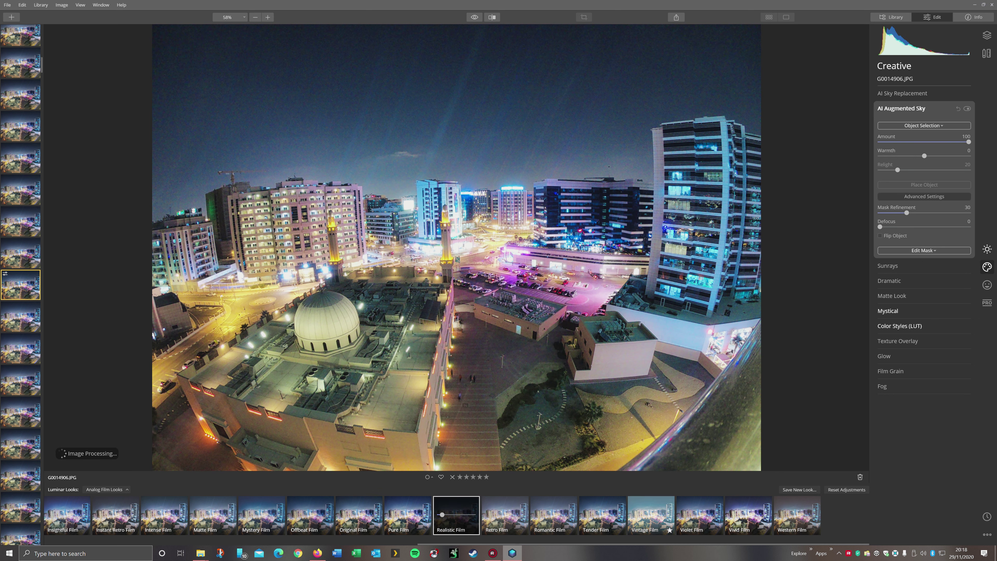
pyautogui.click(748, 514)
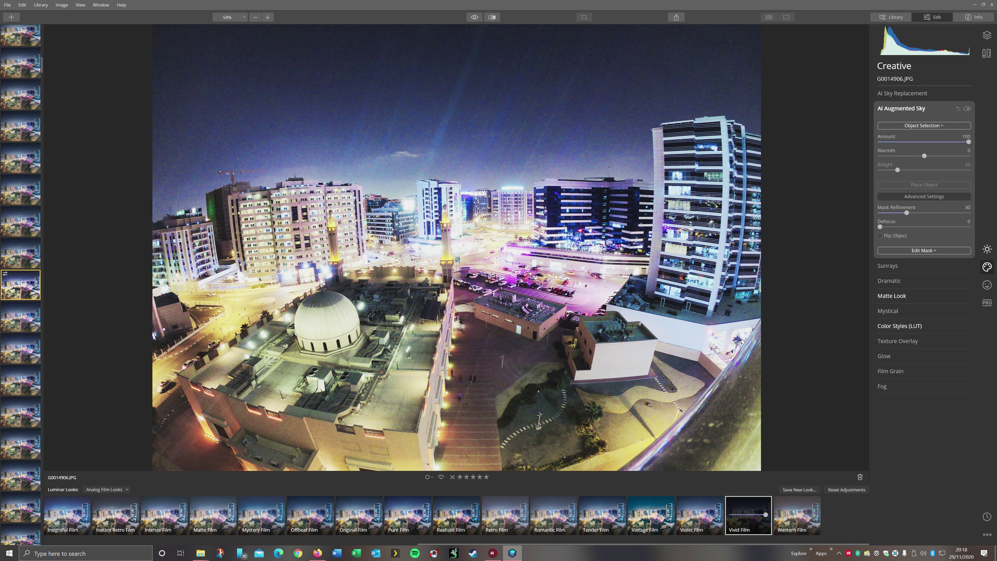
# - Switch to the Street look collection and apply Central Park, then Intersection, to the night photo
pyautogui.click(107, 490)
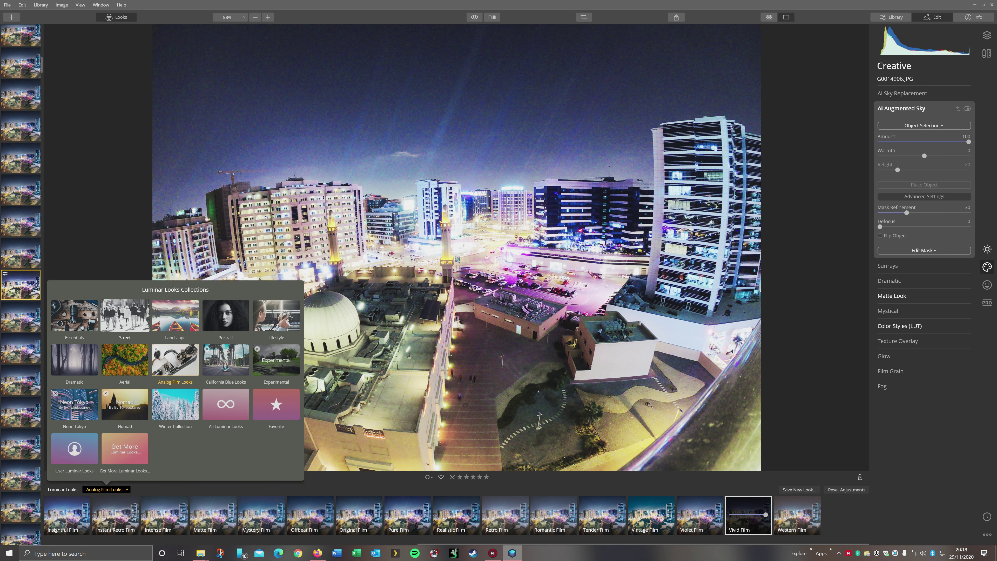
pyautogui.click(124, 315)
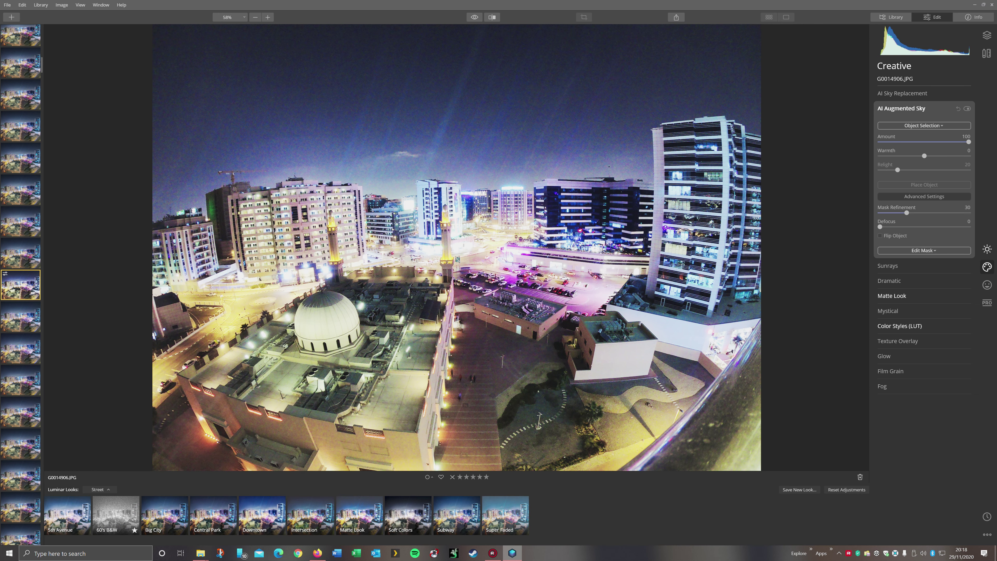
pyautogui.click(214, 515)
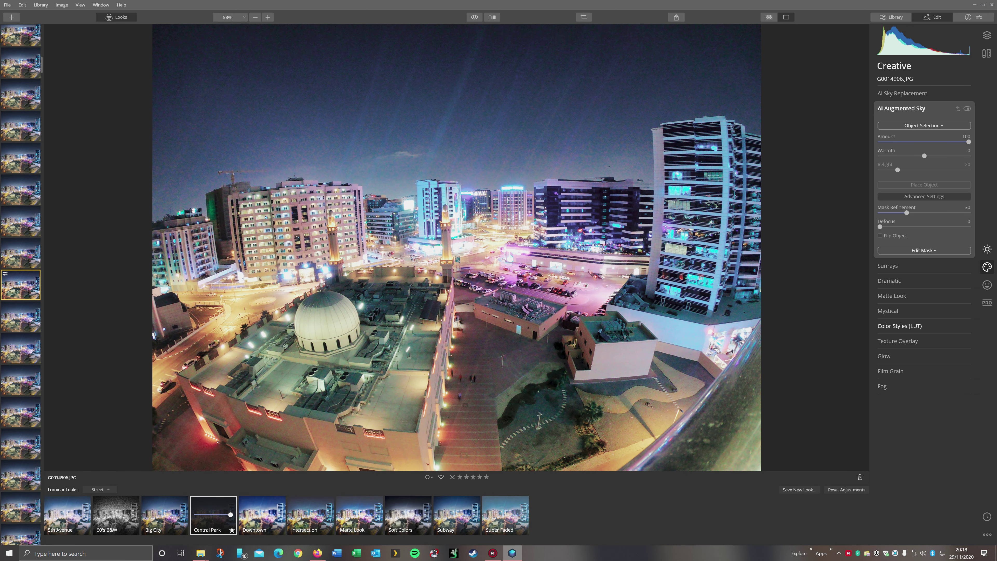
pyautogui.click(311, 514)
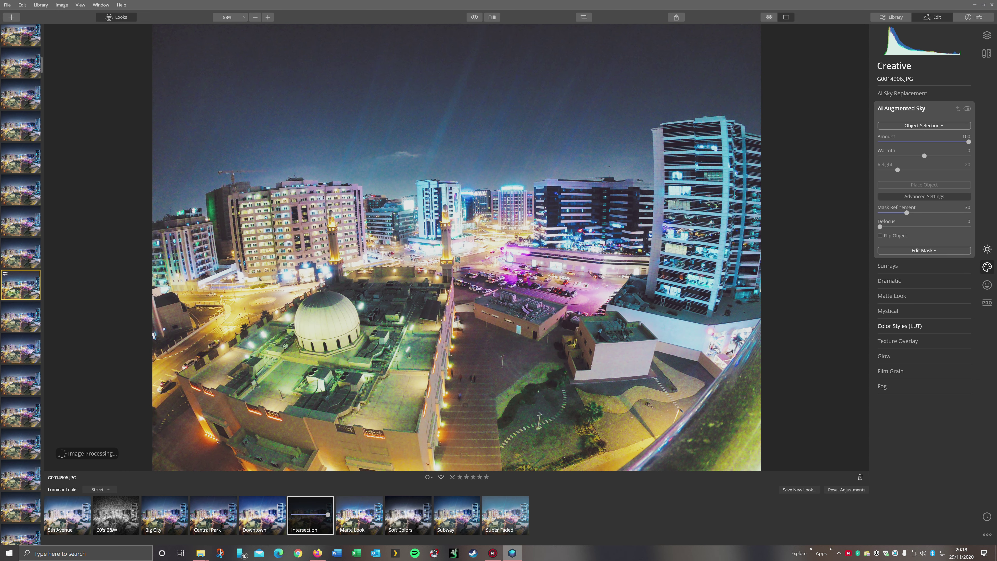
pyautogui.hotkey('ctrl', '-')
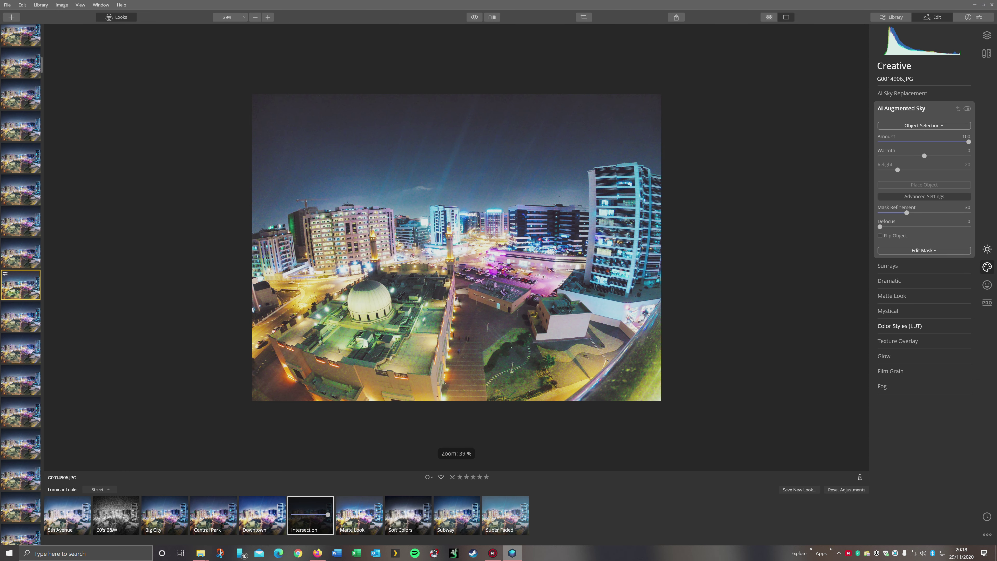
# - Return to the photo gallery, find the Anglesey coast pictures and open photo 0658 of the lighthouse island and cliff for editing
pyautogui.press('g')
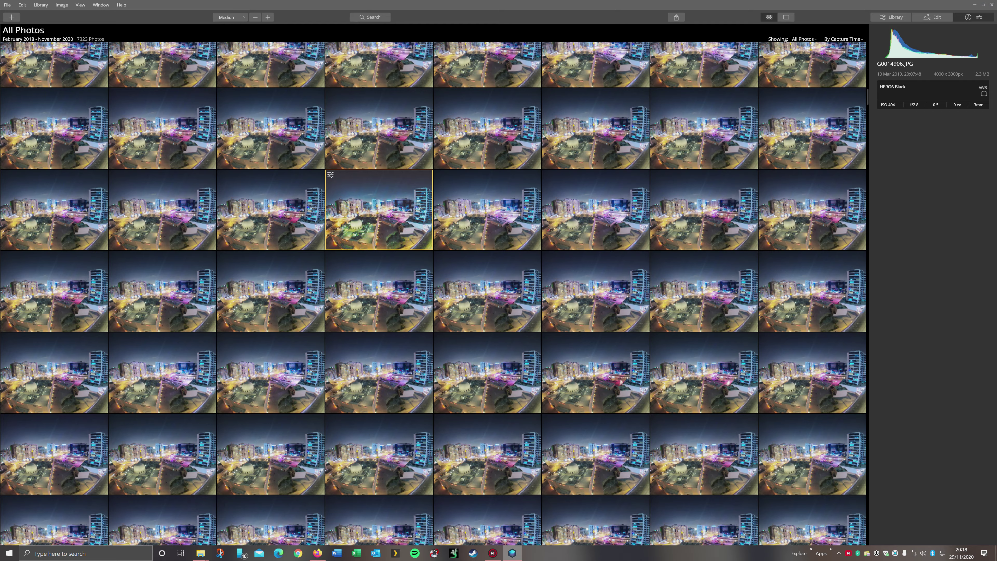
pyautogui.scroll(-10, 487, 258)
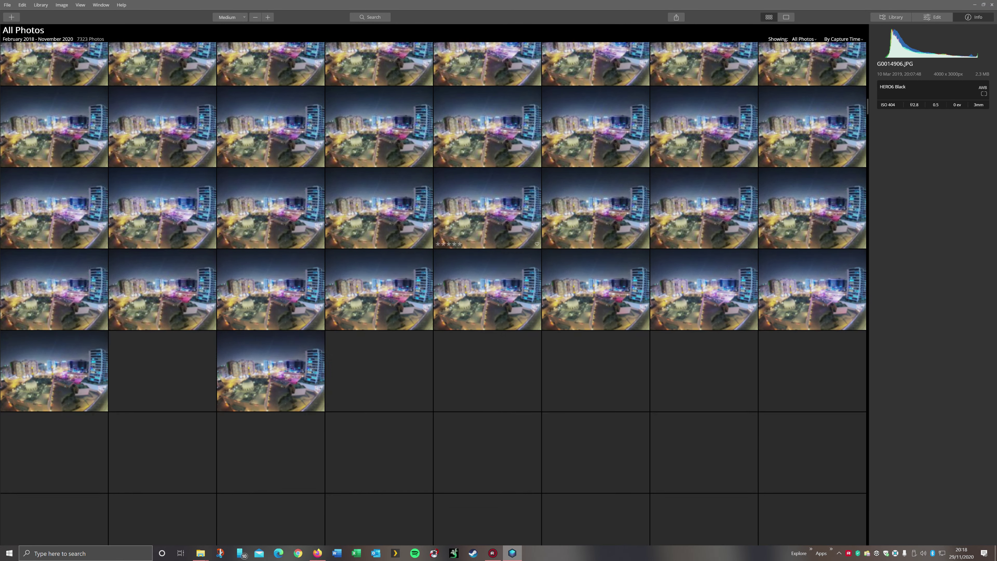
pyautogui.scroll(-8, 487, 264)
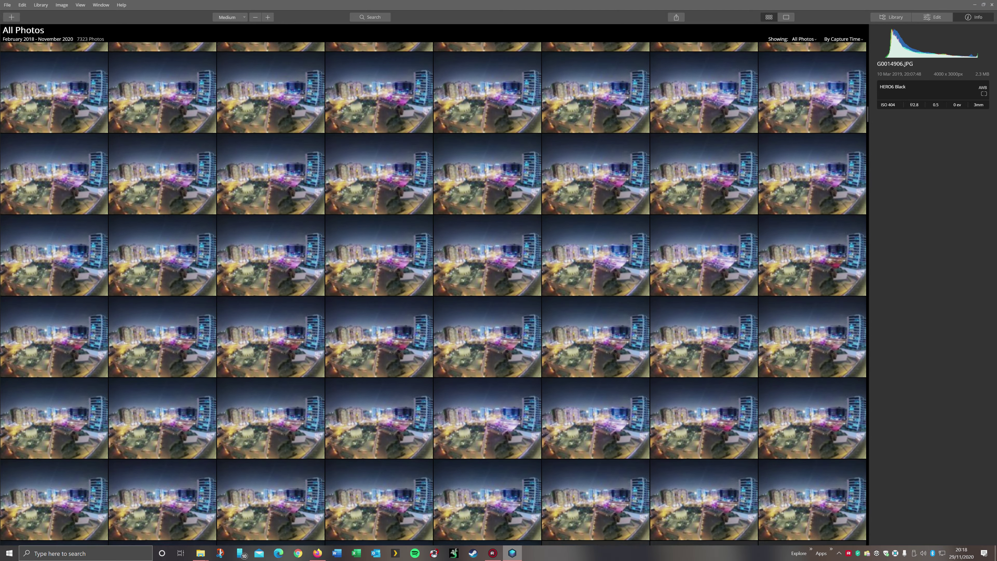
pyautogui.scroll(-10, 433, 293)
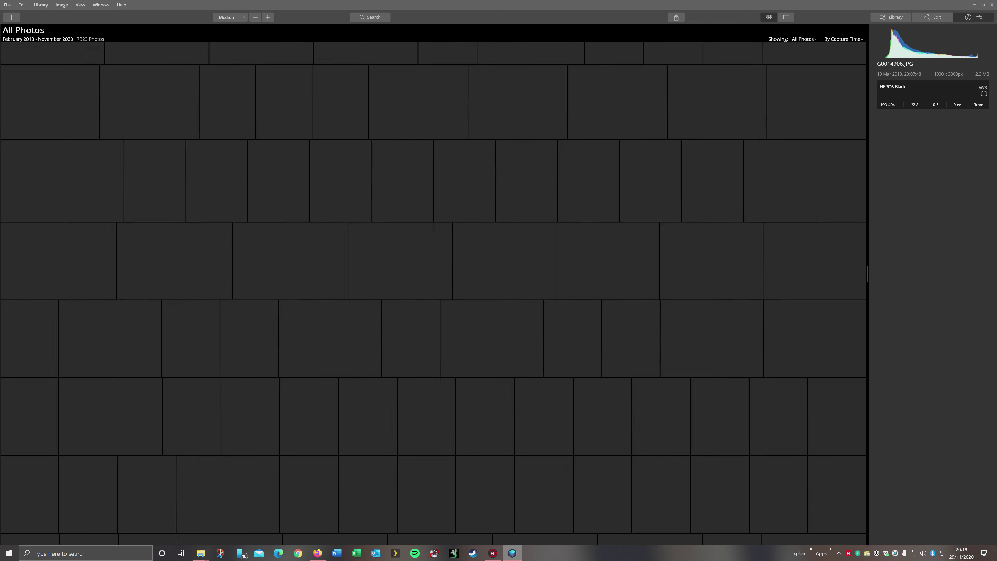
pyautogui.scroll(3, 433, 293)
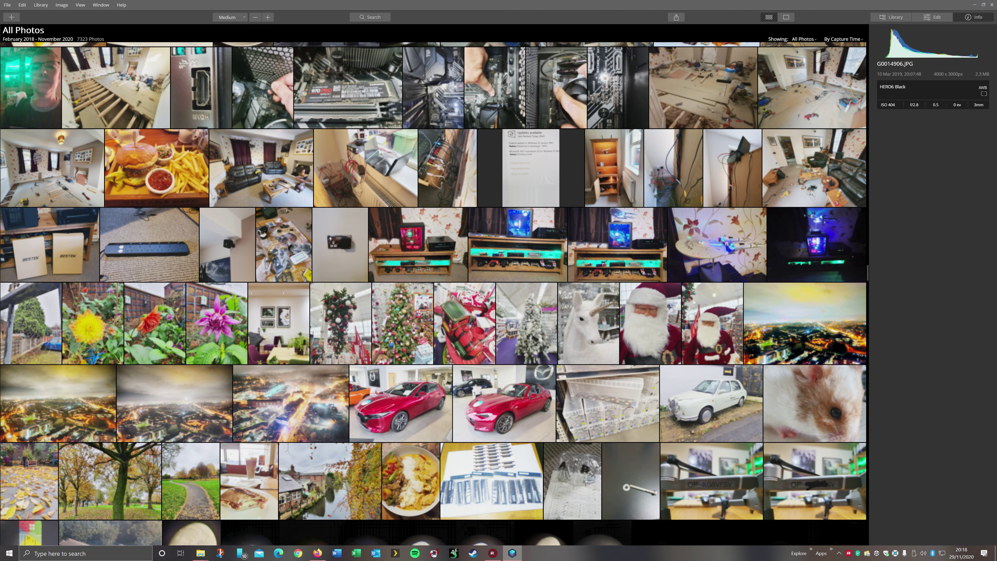
pyautogui.scroll(7, 433, 293)
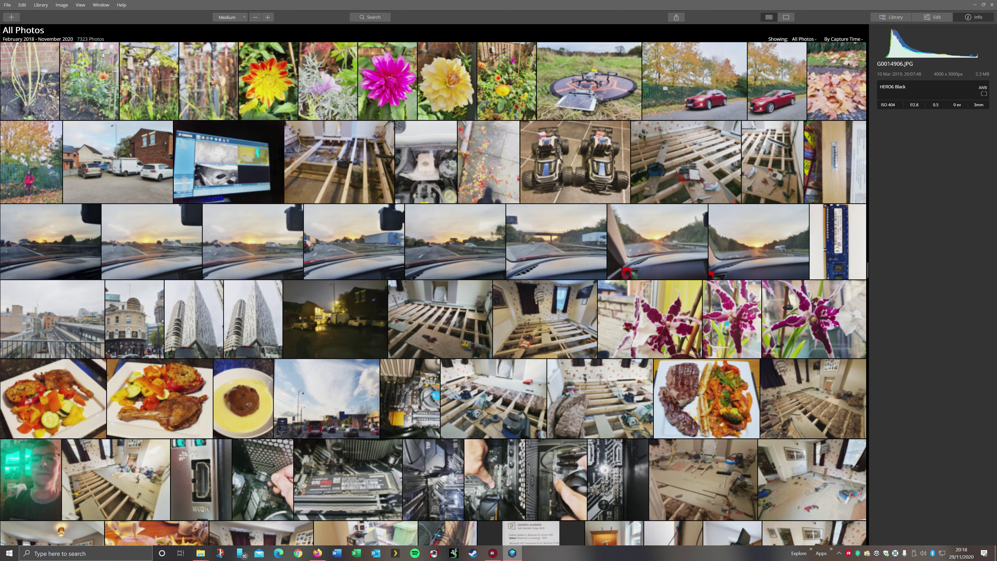
pyautogui.scroll(2, 433, 294)
pyautogui.scroll(1, 433, 294)
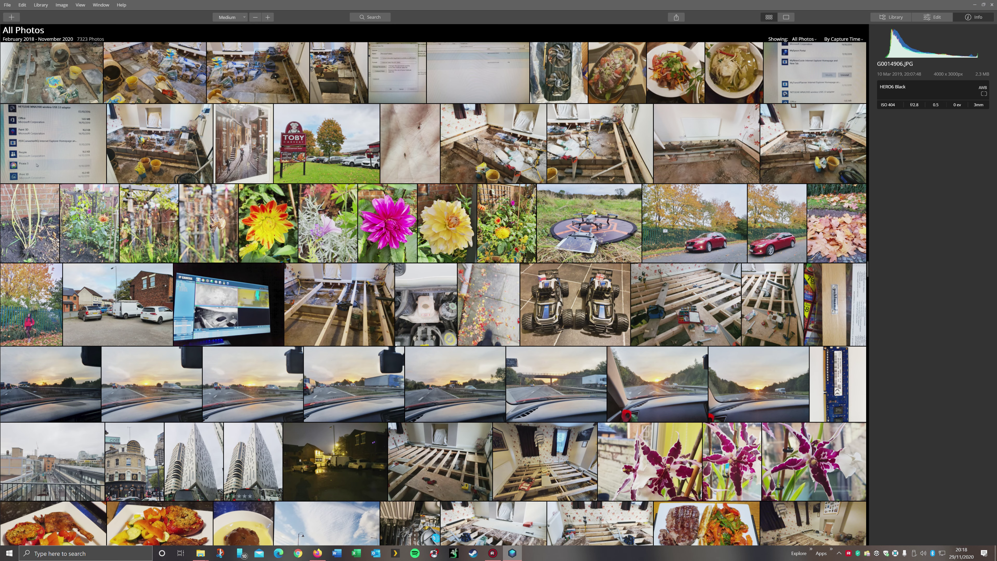
pyautogui.scroll(10, 456, 385)
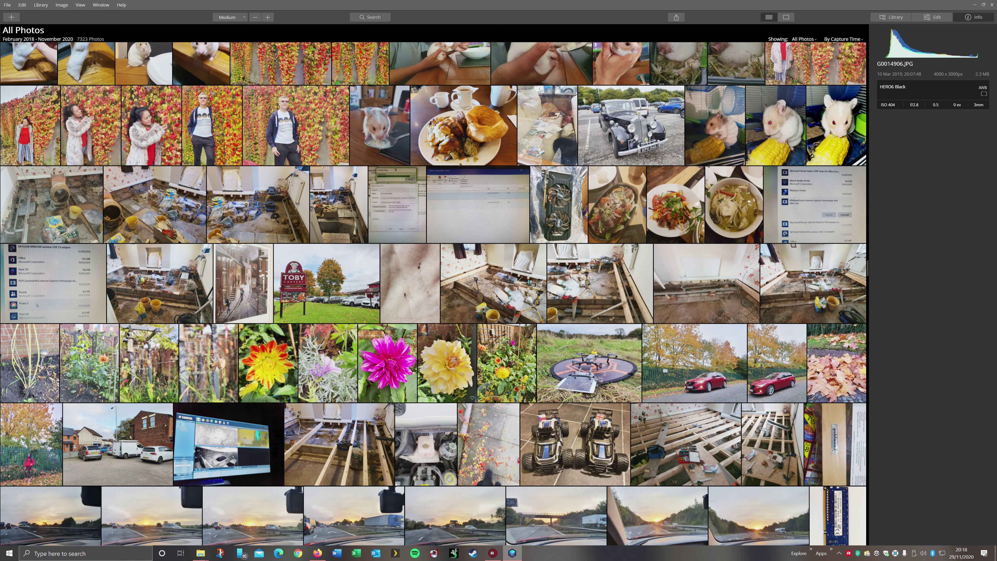
pyautogui.scroll(20, 456, 393)
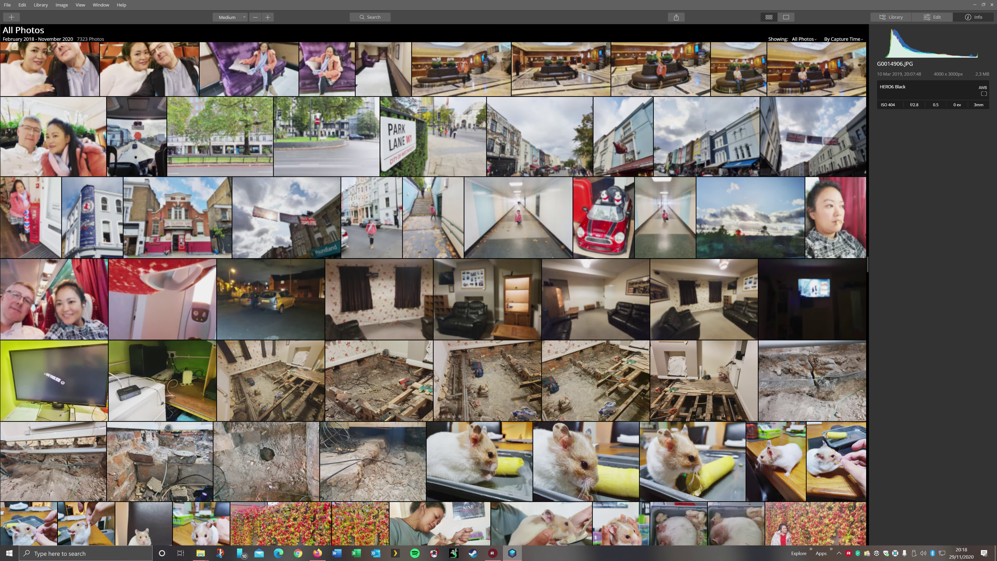
pyautogui.scroll(15, 465, 418)
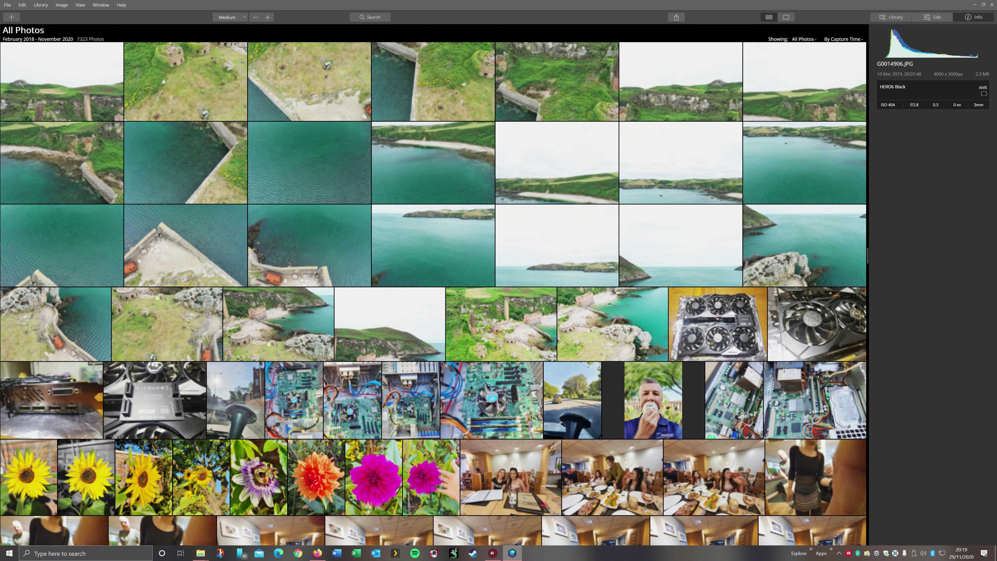
pyautogui.scroll(8, 433, 294)
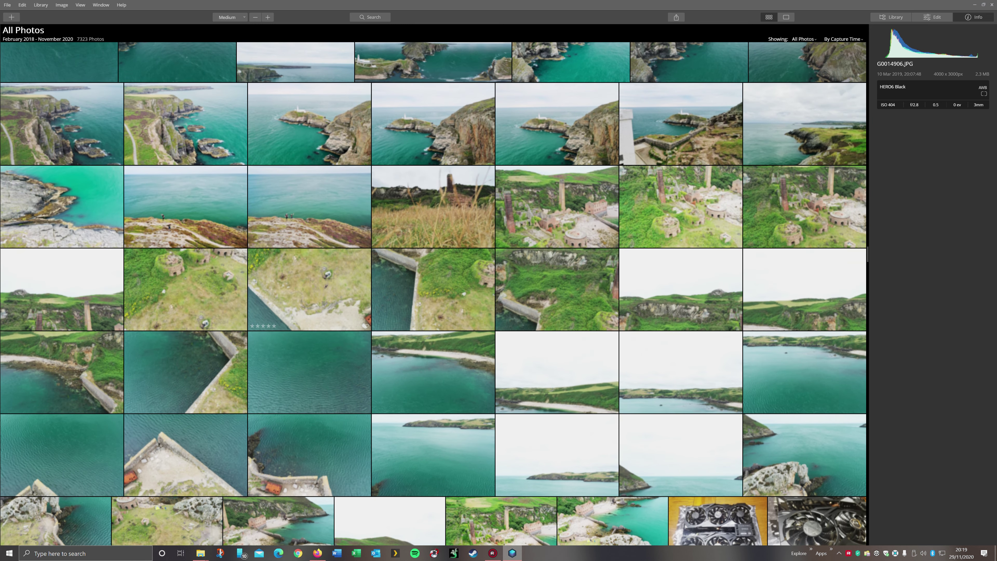
pyautogui.scroll(3, 371, 354)
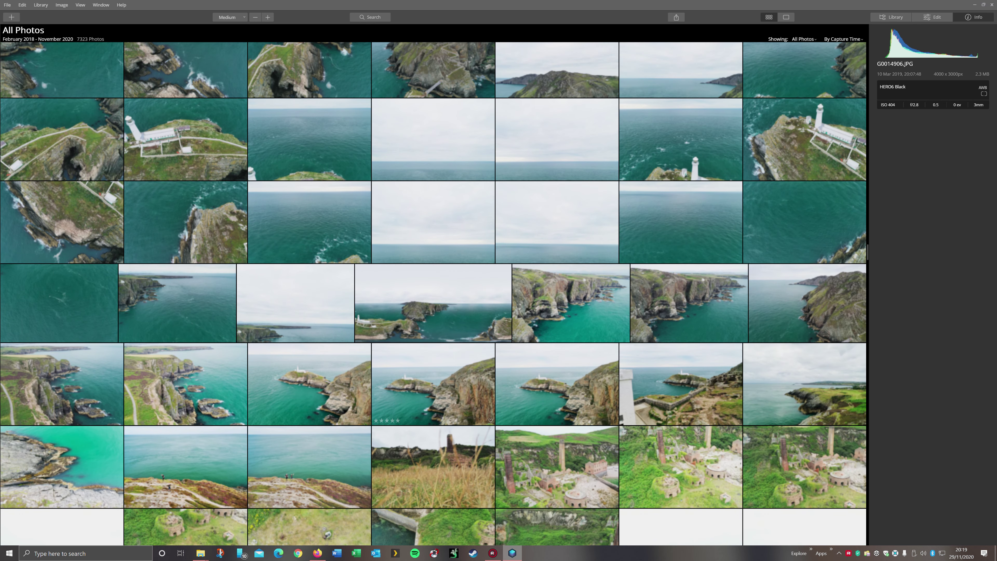
pyautogui.click(433, 383)
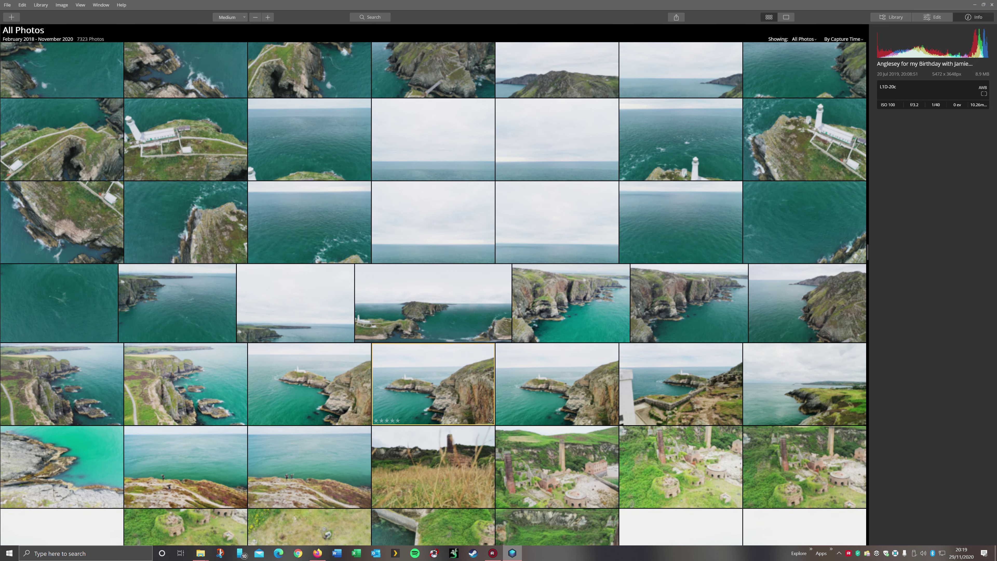
pyautogui.doubleClick(433, 383)
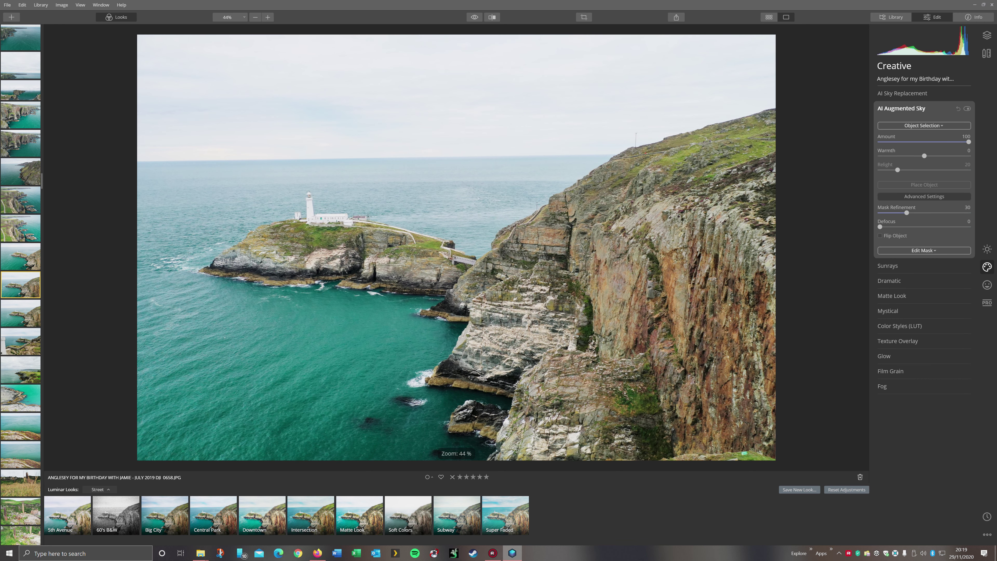
# - Try the Storm sky - 1 and Storm sky - 10 AI Sky Replacements on the lighthouse photo, examining the second one closer
pyautogui.click(902, 93)
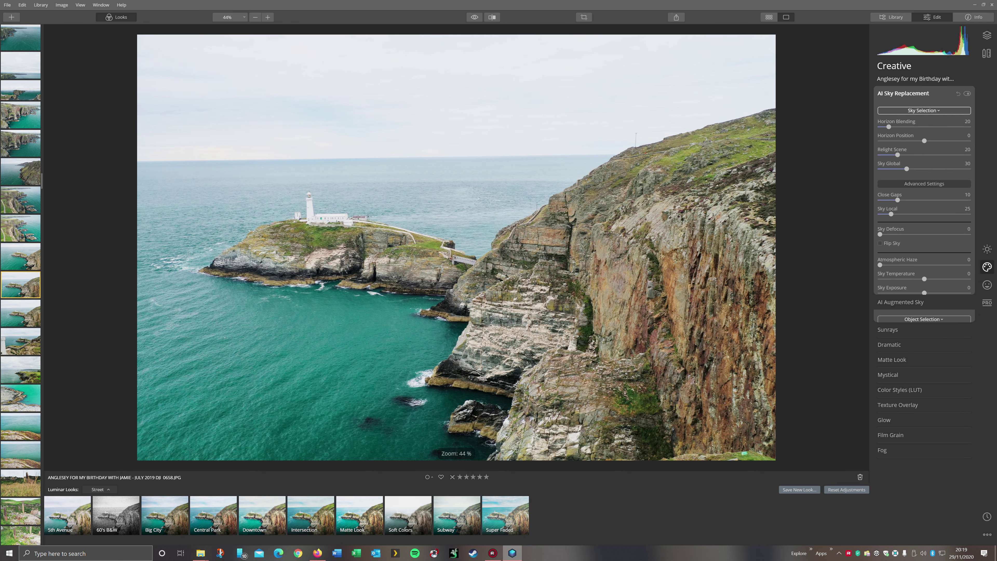
pyautogui.click(923, 111)
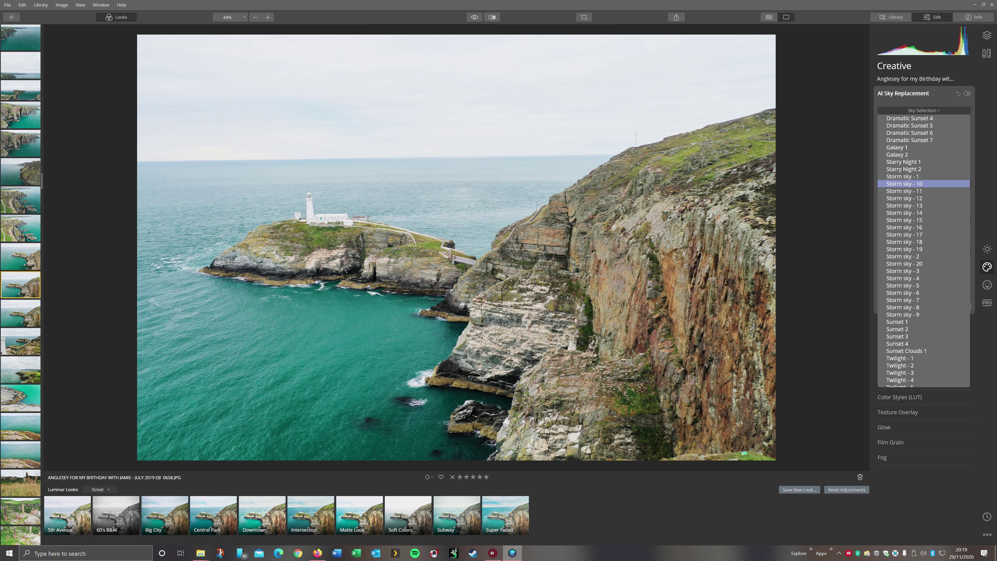
pyautogui.click(902, 176)
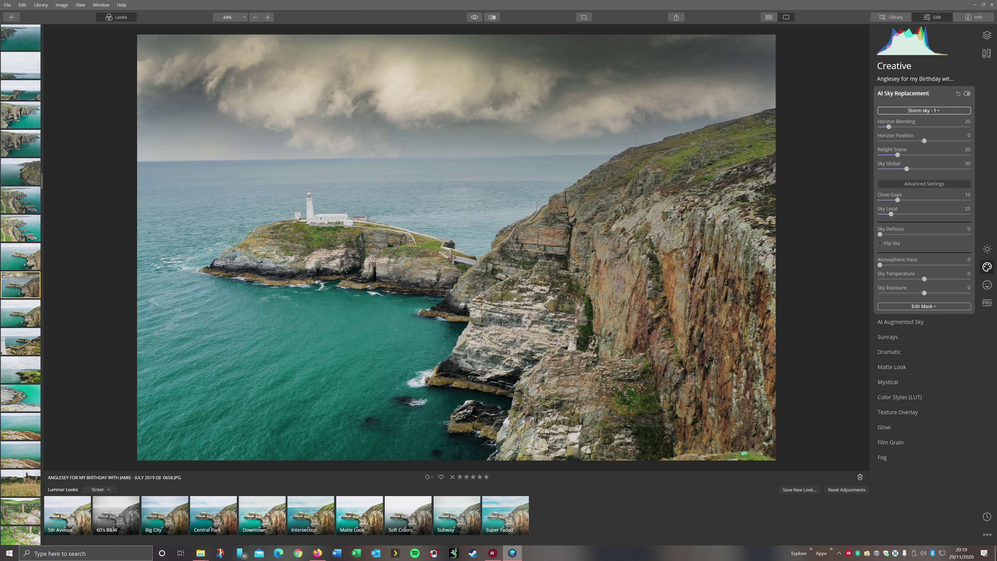
pyautogui.click(924, 110)
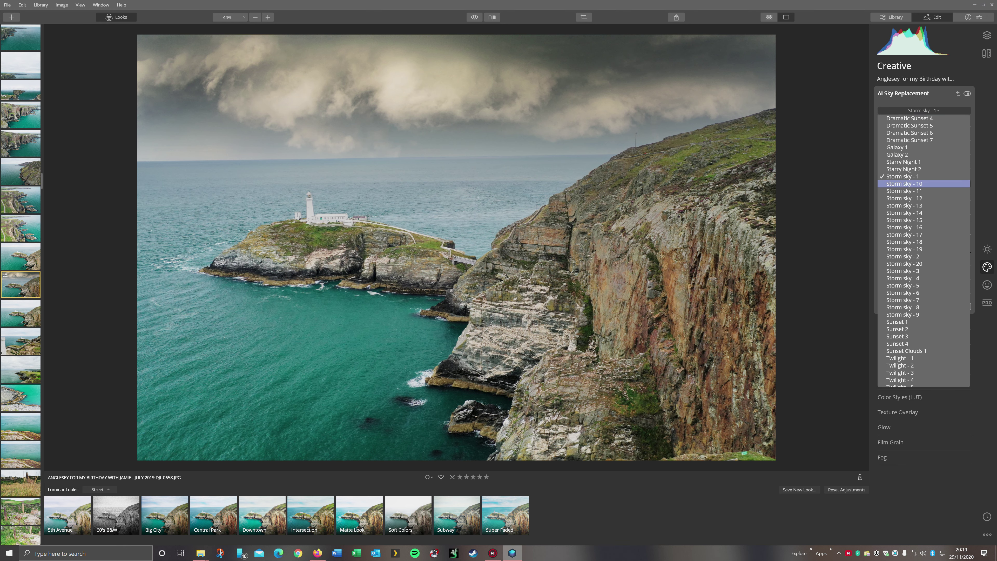
pyautogui.click(903, 183)
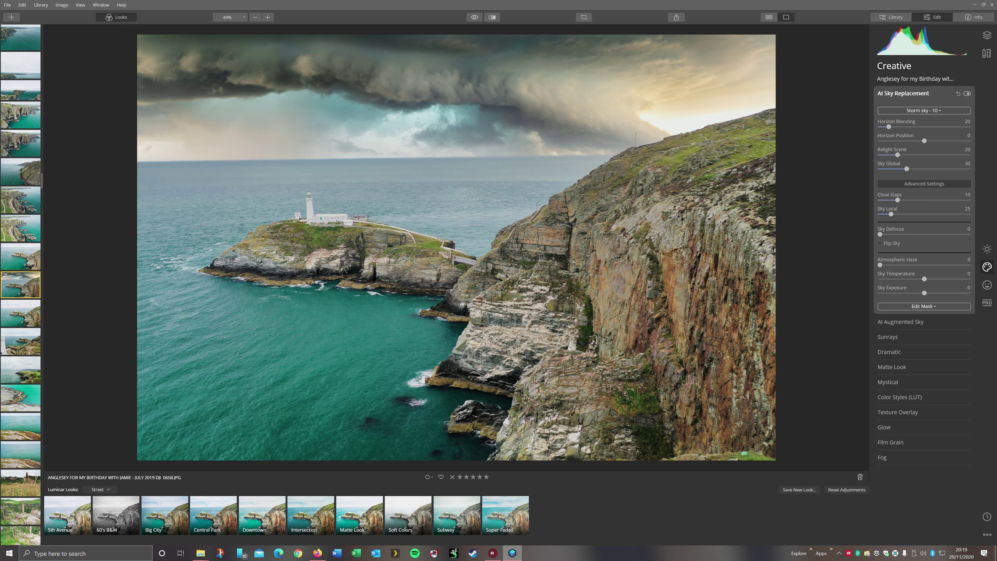
pyautogui.scroll(2, 456, 248)
pyautogui.moveTo(456, 247); pyautogui.dragTo(464, 306)
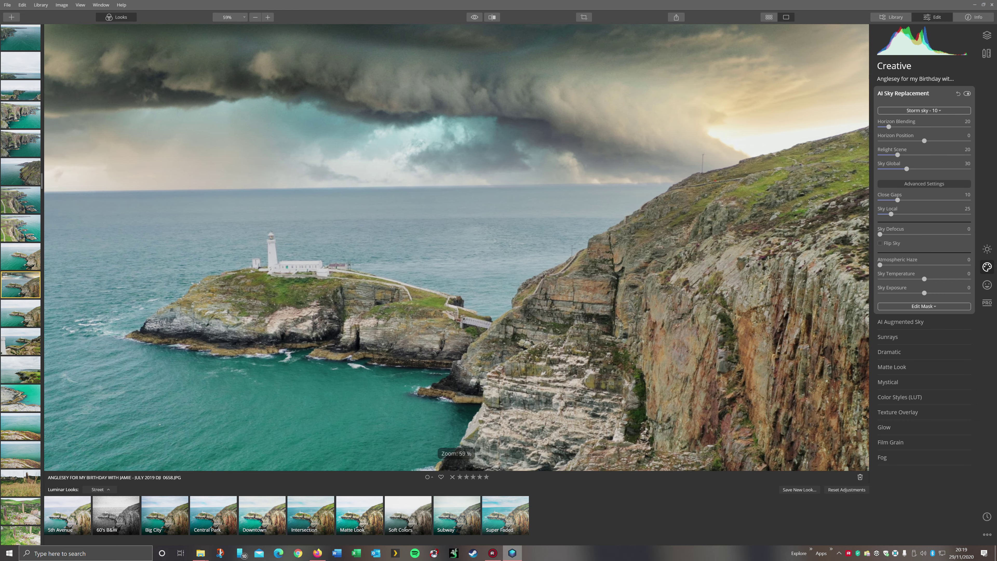
# - Replace the lighthouse photo's sky with Storm sky - 13 and inspect the horizon and cliff edge up close
pyautogui.click(924, 111)
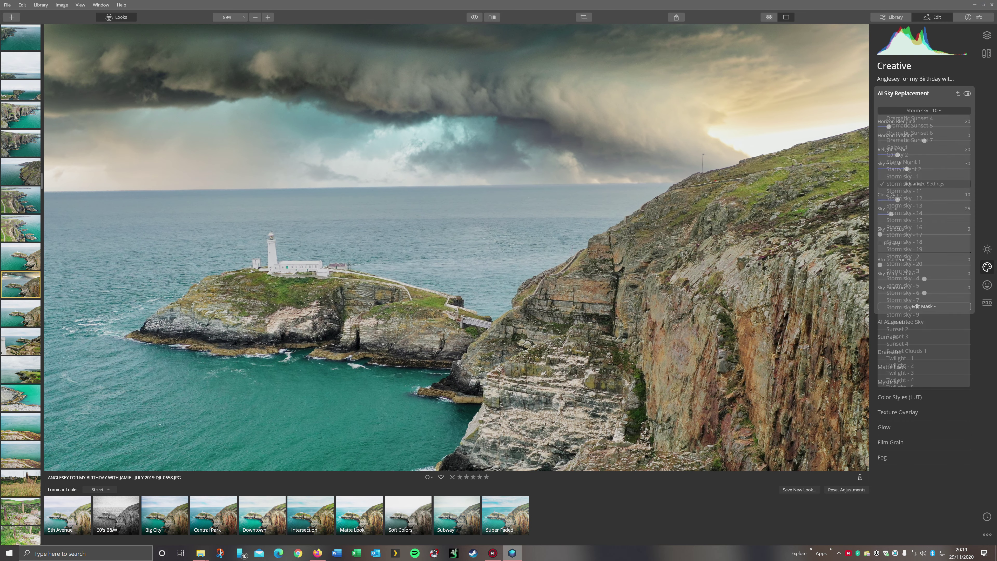
pyautogui.click(902, 205)
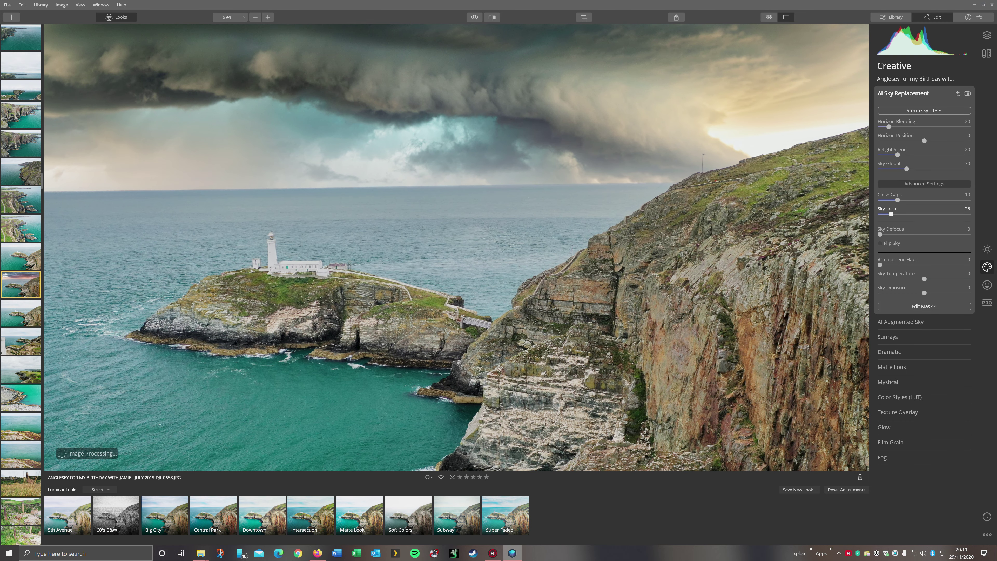
pyautogui.scroll(-3, 456, 247)
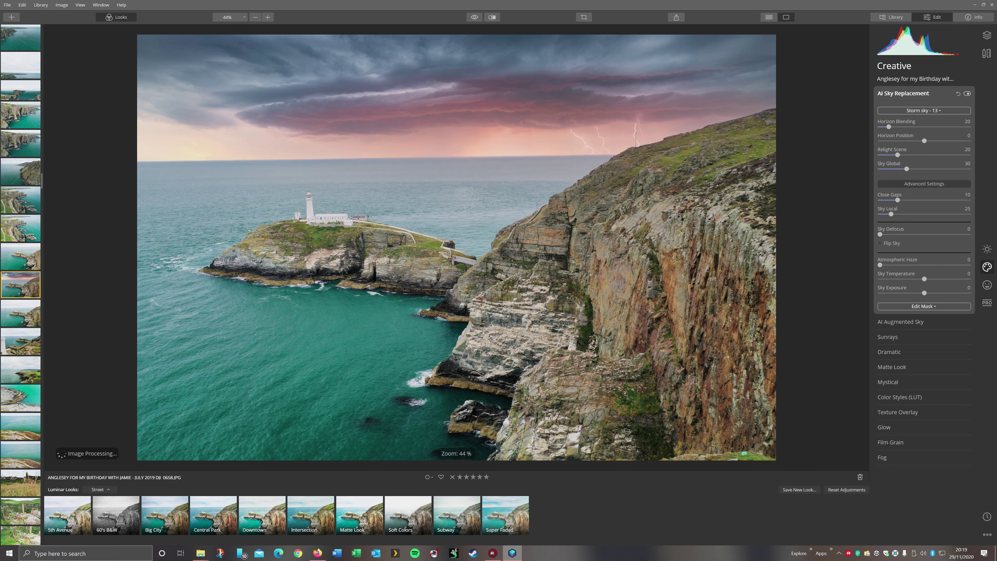
pyautogui.scroll(8, 687, 165)
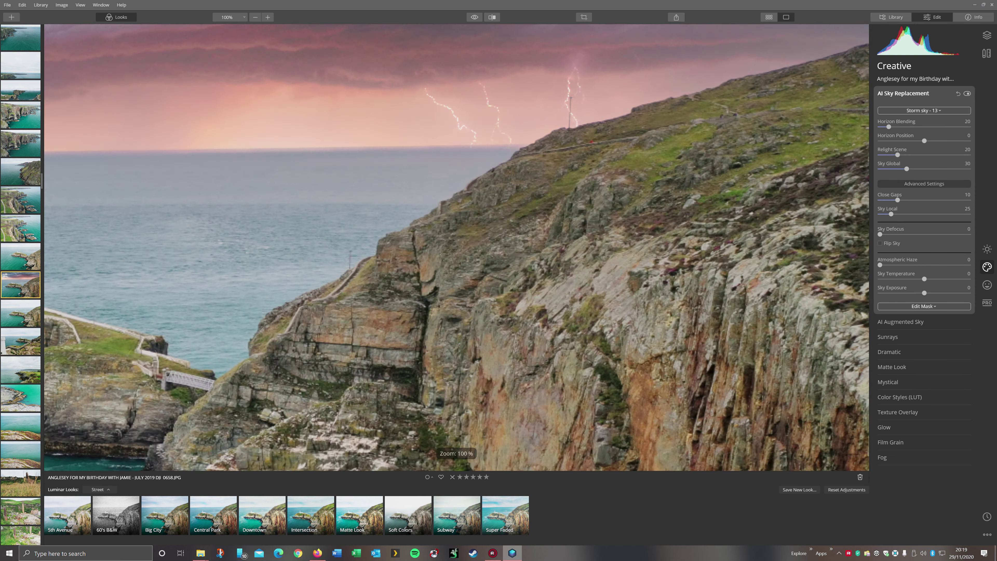
pyautogui.scroll(-9, 687, 165)
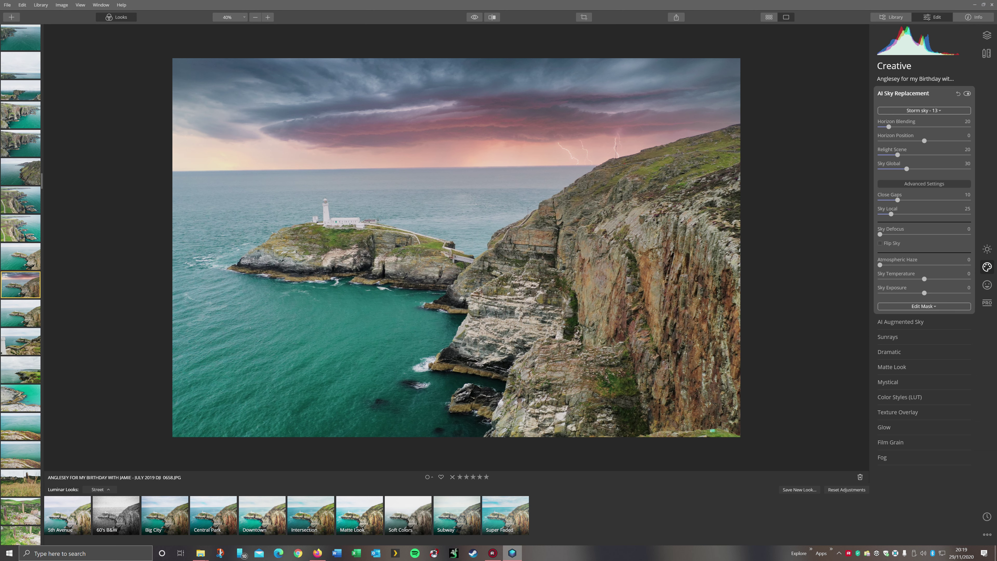
# - Add the Birds 3 object with AI Augmented Sky and place the flock low in the sky above the sea, beside the dark cloud
pyautogui.click(900, 322)
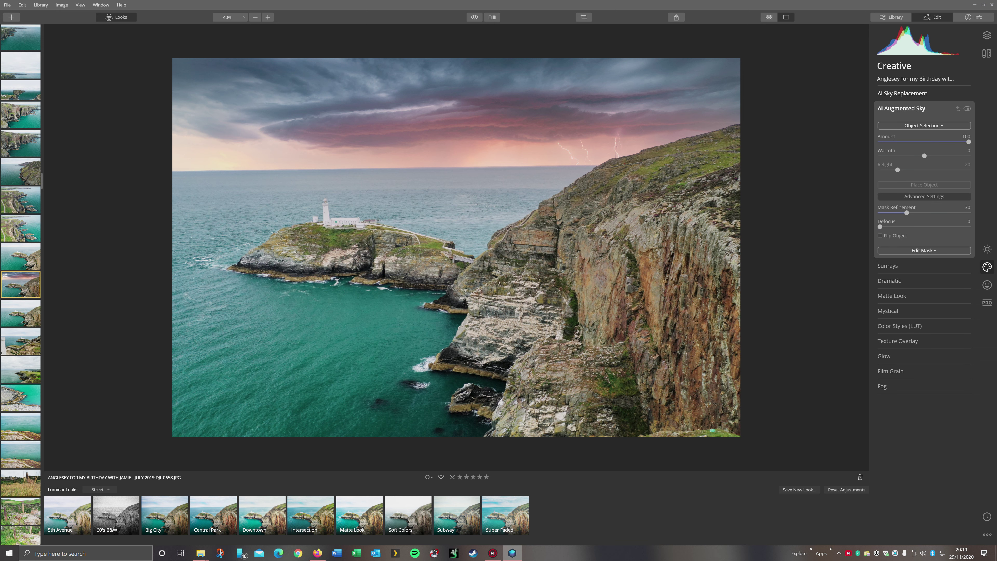
pyautogui.click(924, 125)
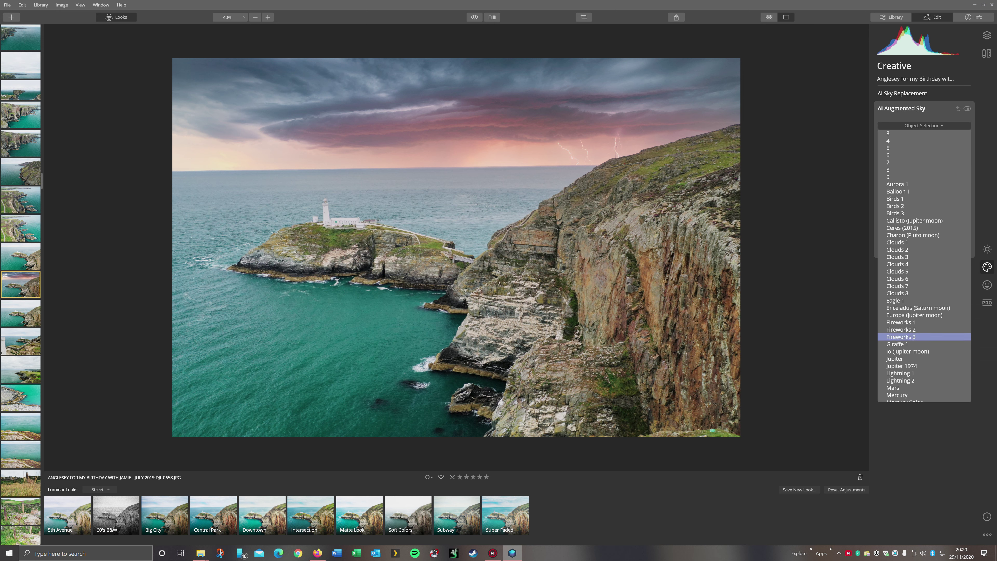
pyautogui.click(895, 213)
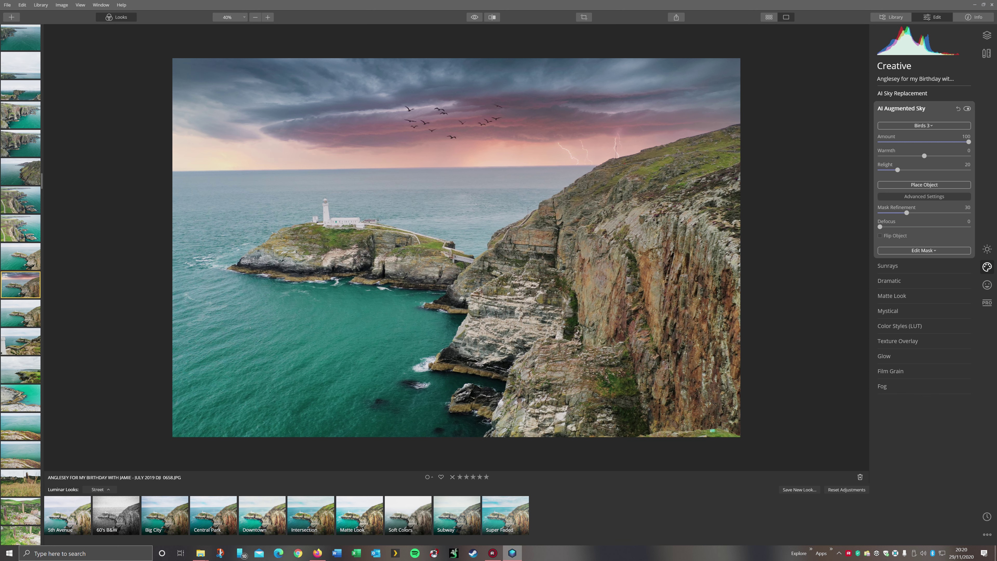
pyautogui.click(924, 185)
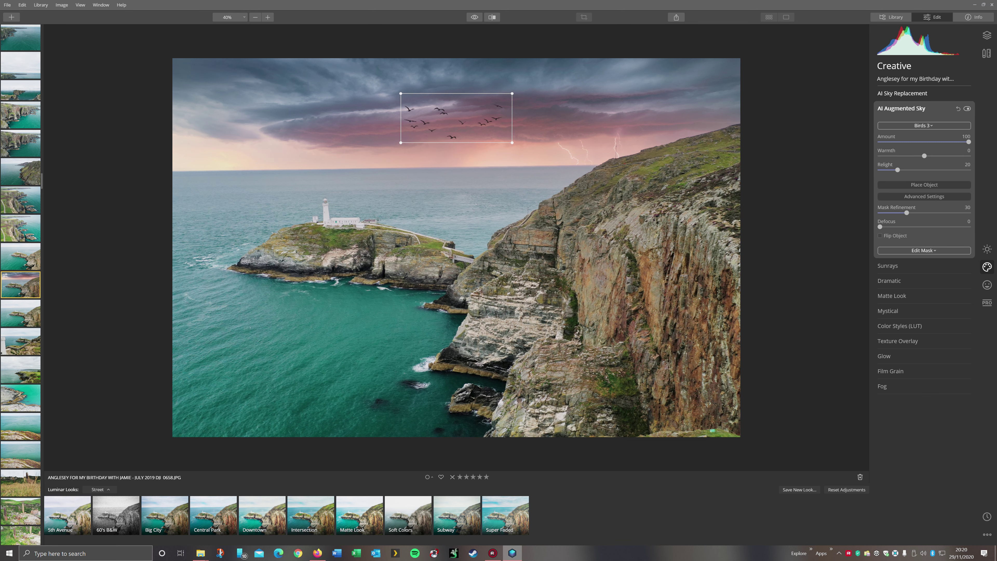
pyautogui.moveTo(456, 118); pyautogui.dragTo(245, 142)
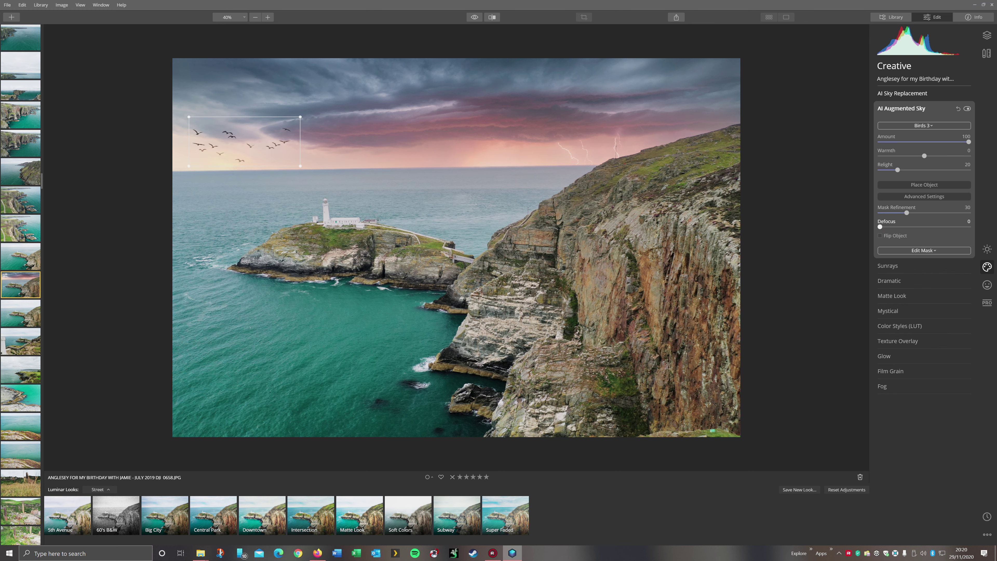
# - Change the augmented sky object to Birds 1 and shift the flock slightly towards the cliff side
pyautogui.click(924, 126)
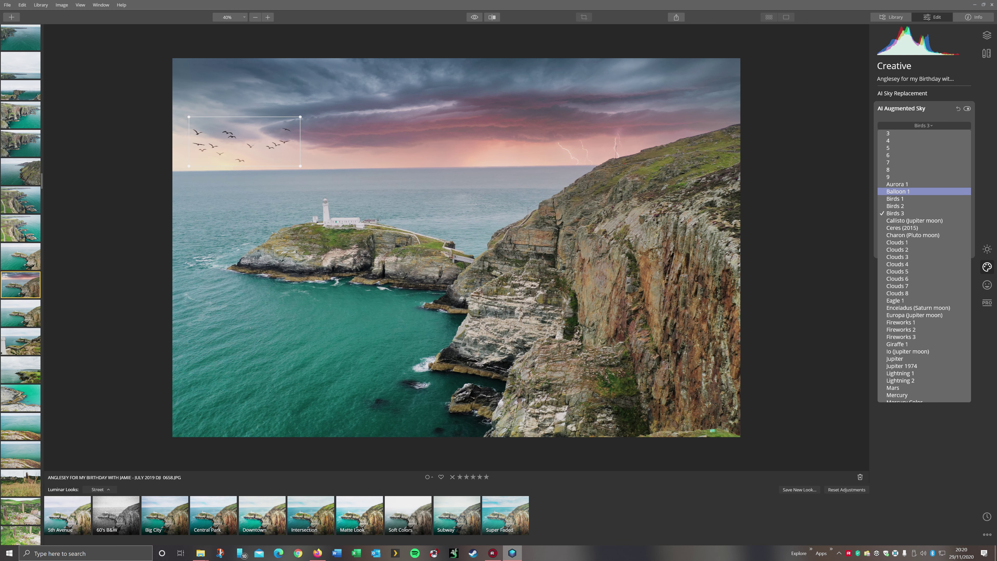
pyautogui.click(895, 199)
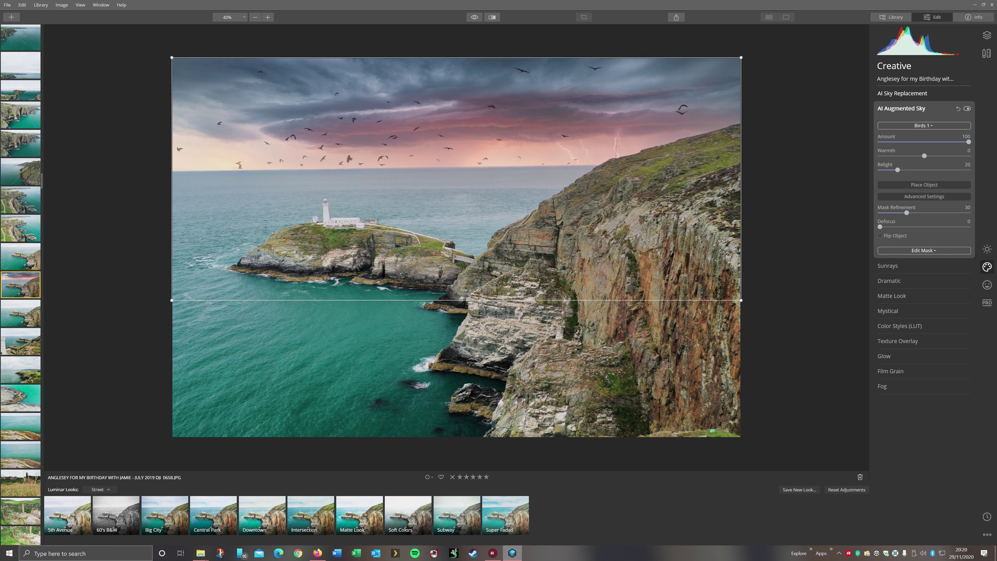
pyautogui.moveTo(456, 179); pyautogui.dragTo(462, 178)
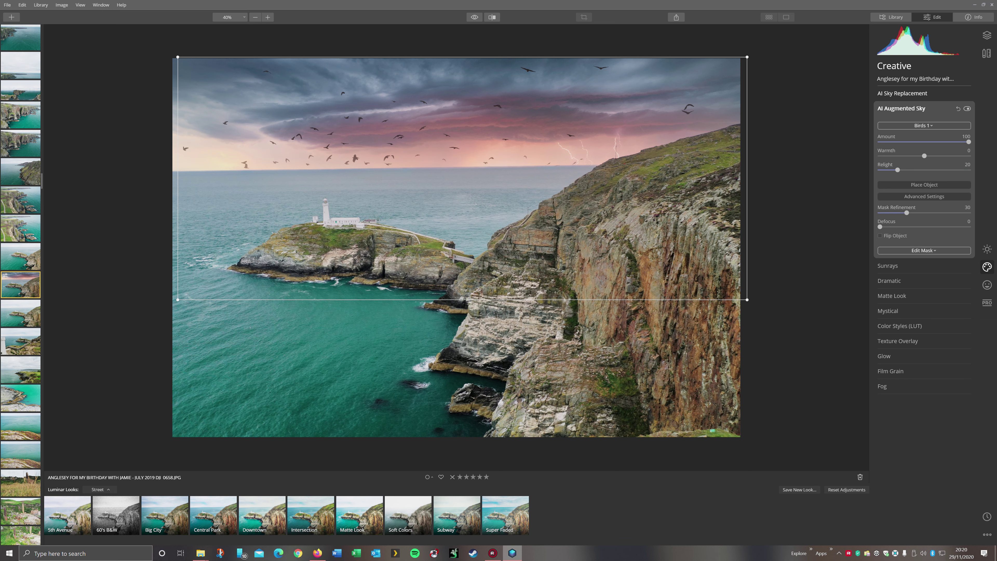
# - Look over the Matte Look and Glow settings, and examine the birds, lightning and horizon in the lighthouse photo up close
pyautogui.click(891, 296)
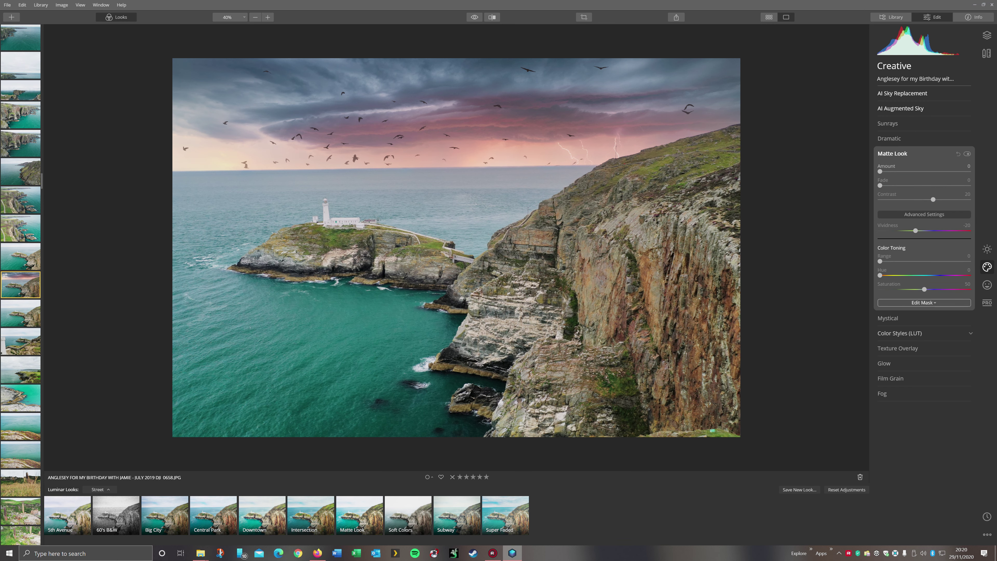
pyautogui.click(899, 333)
pyautogui.click(884, 291)
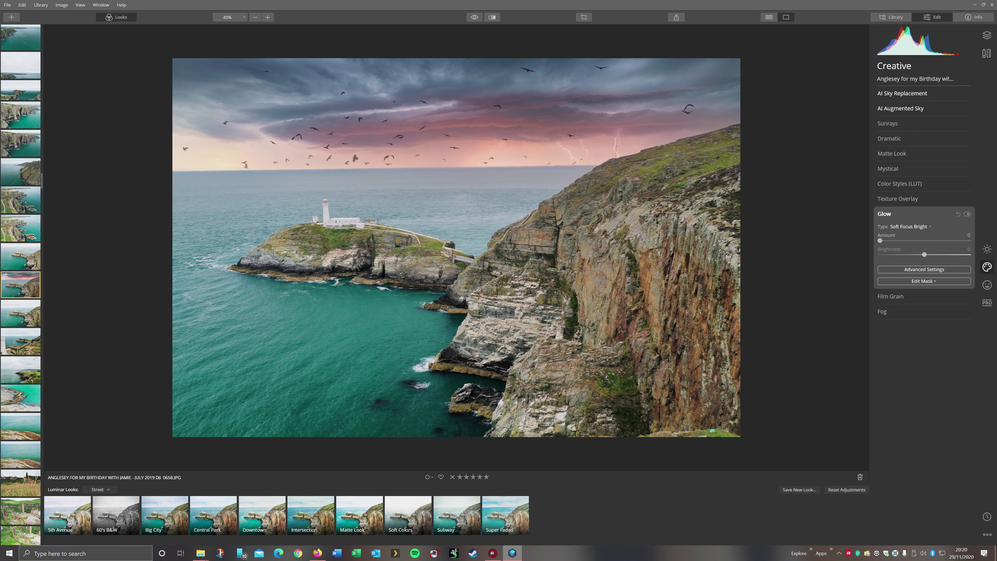
pyautogui.click(892, 153)
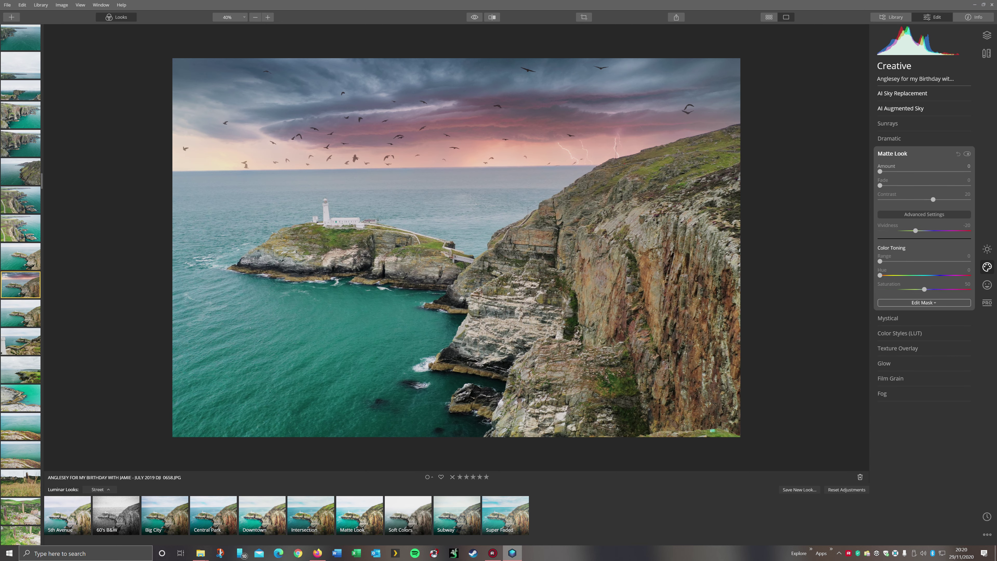
pyautogui.scroll(4, 500, 212)
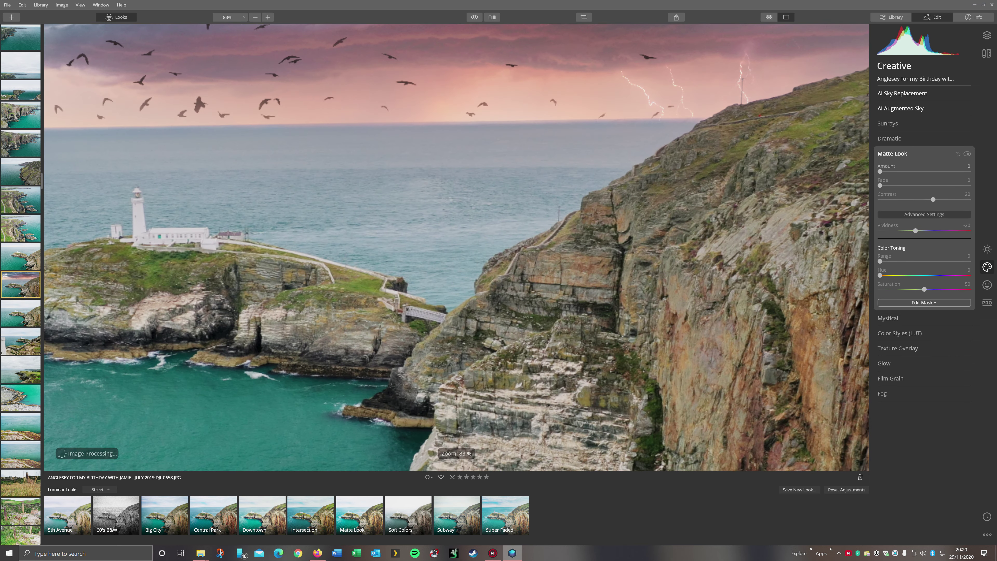
pyautogui.moveTo(500, 212); pyautogui.dragTo(506, 339)
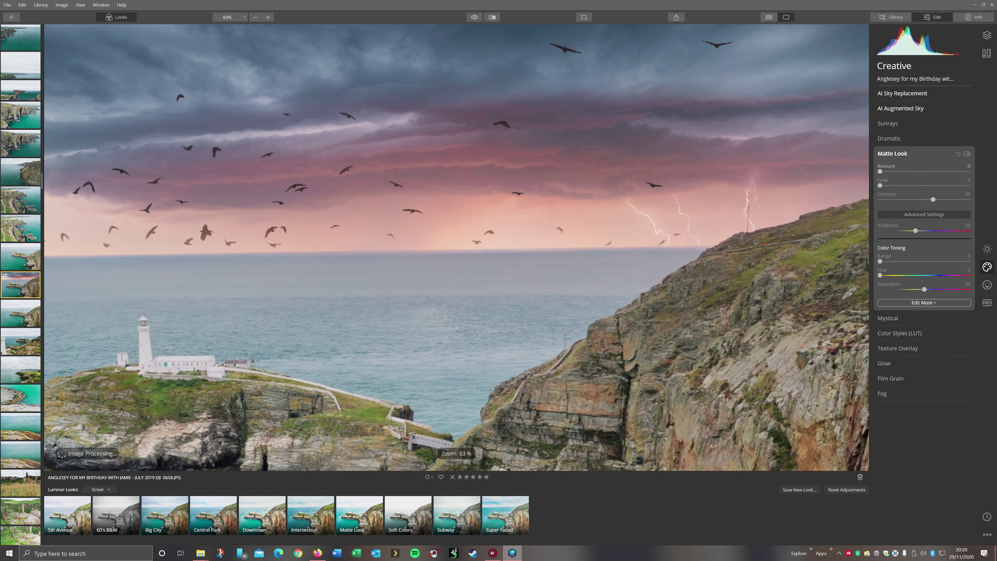
pyautogui.scroll(2, 538, 251)
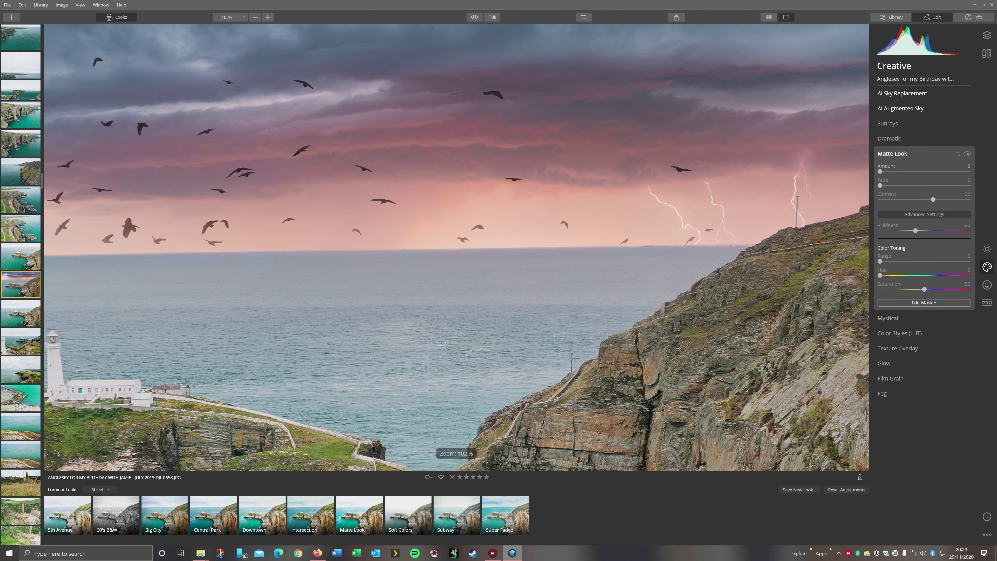
pyautogui.moveTo(537, 251); pyautogui.dragTo(633, 256)
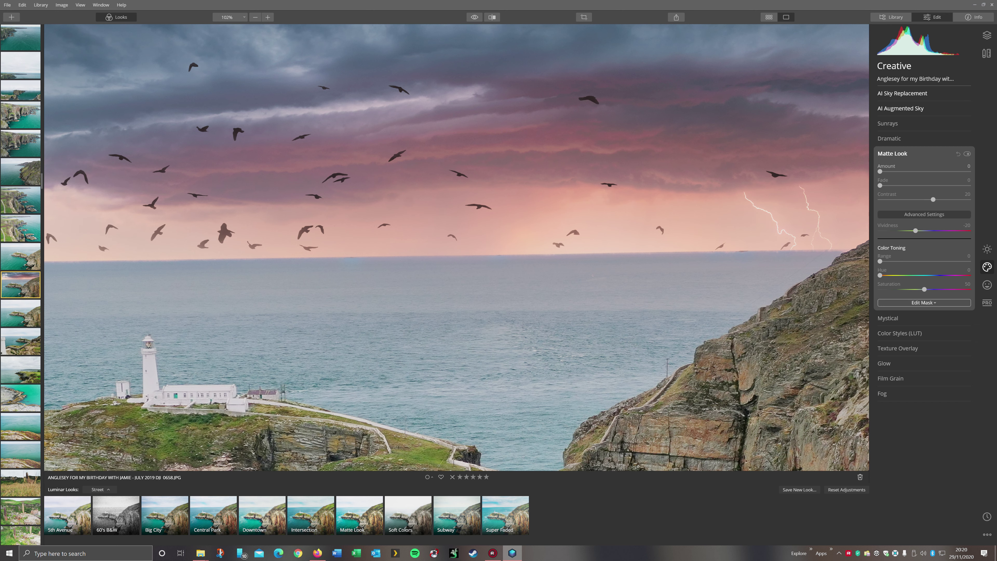
# - Set the AI Sky Replacement's Sky Defocus to 5 and check the whole lighthouse photo
pyautogui.click(903, 93)
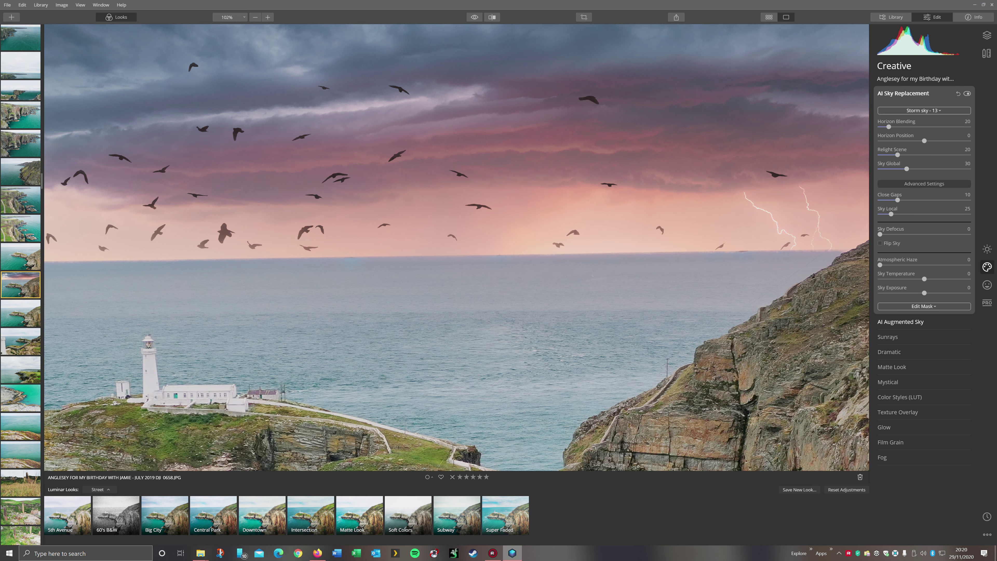
pyautogui.moveTo(879, 235); pyautogui.dragTo(891, 234)
pyautogui.moveTo(891, 234); pyautogui.dragTo(884, 234)
pyautogui.scroll(-6, 456, 247)
pyautogui.scroll(1, 456, 248)
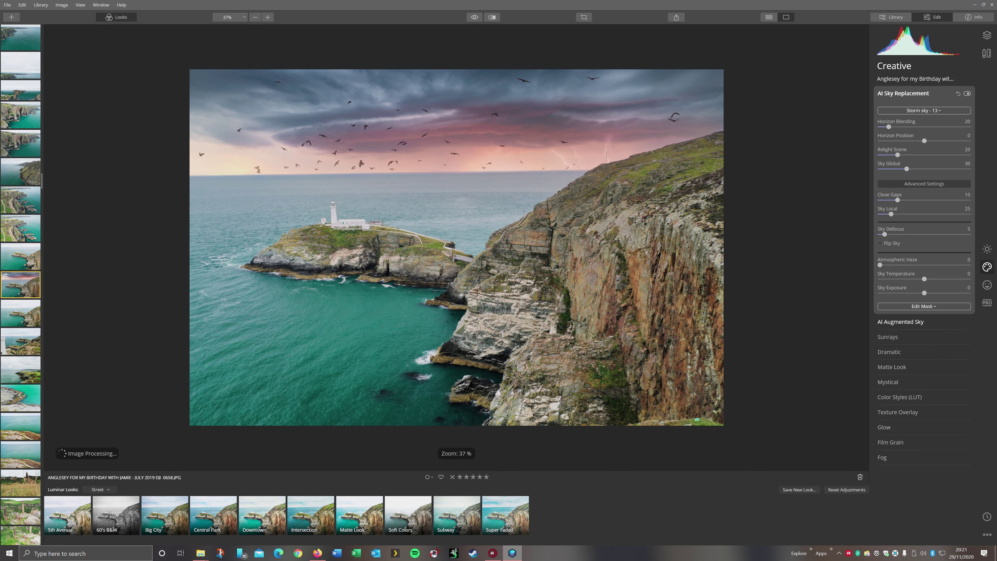